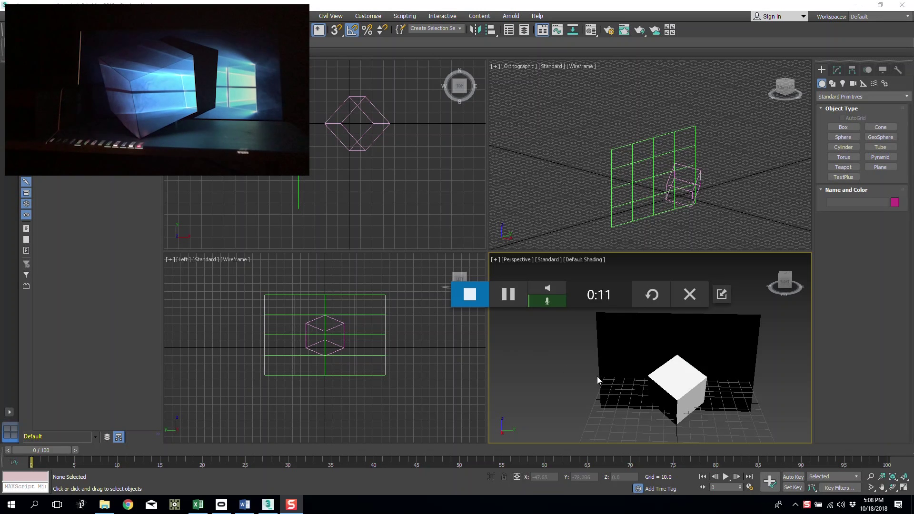
Step: Examine the cube and the plane behind it from several angles in the perspective view
{"action": "middle_click_drag", "start_coordinate": [641, 364], "coordinate": [591, 350], "text": "alt"}
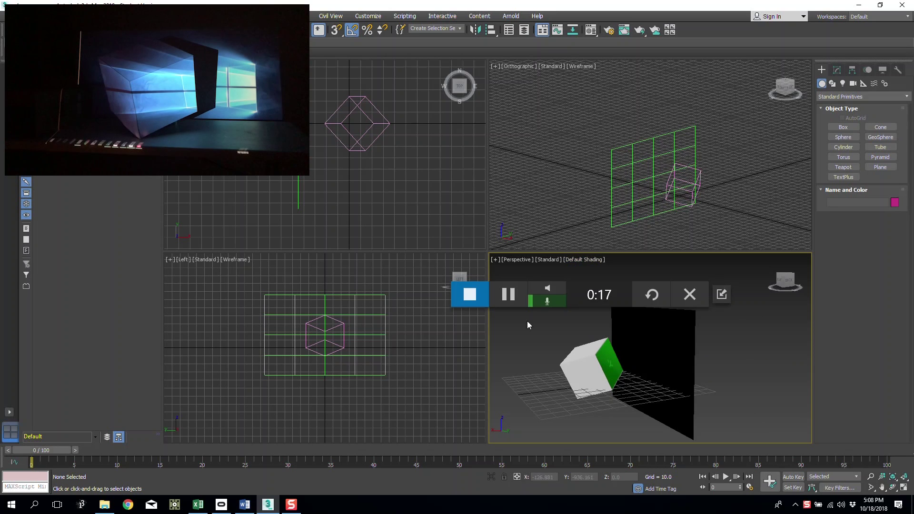
{"action": "left_click", "coordinate": [591, 342]}
{"action": "middle_click_drag", "start_coordinate": [591, 342], "coordinate": [541, 340], "text": "alt"}
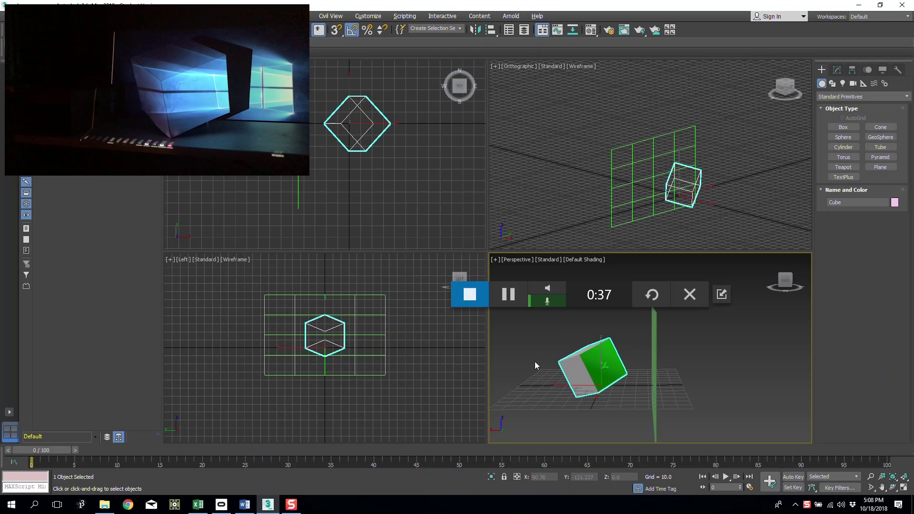
{"action": "middle_click_drag", "start_coordinate": [536, 362], "coordinate": [601, 365], "text": "alt"}
{"action": "left_click", "coordinate": [724, 363]}
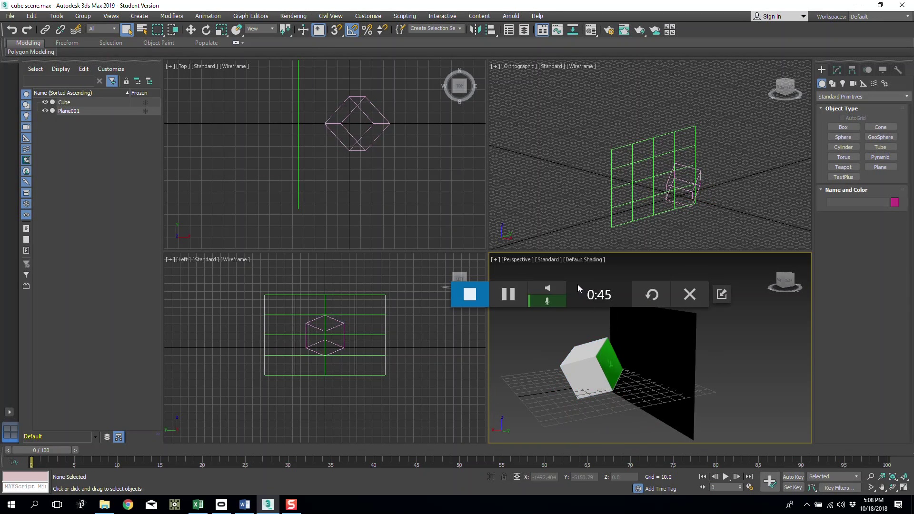
{"action": "left_click_drag", "start_coordinate": [578, 284], "coordinate": [696, 433]}
{"action": "left_click", "coordinate": [803, 438]}
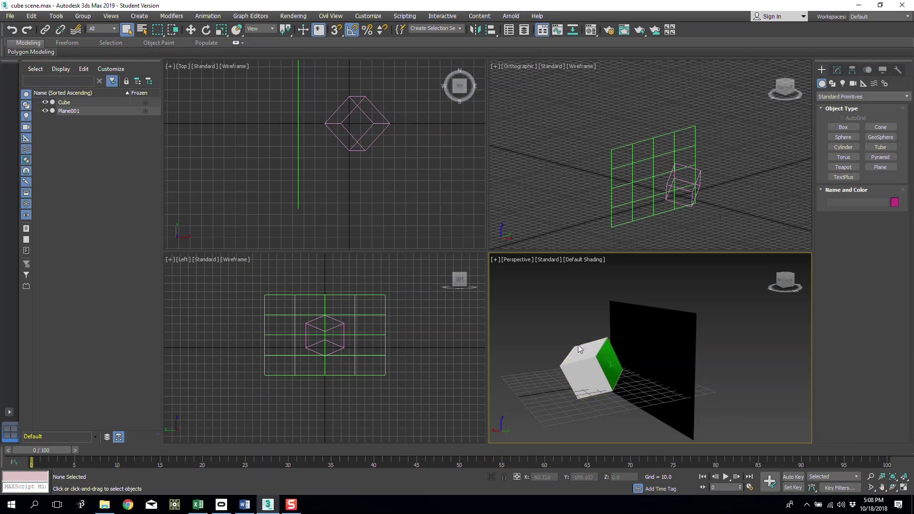
{"action": "middle_click_drag", "start_coordinate": [578, 343], "coordinate": [599, 327], "text": "alt"}
{"action": "left_click", "coordinate": [636, 352]}
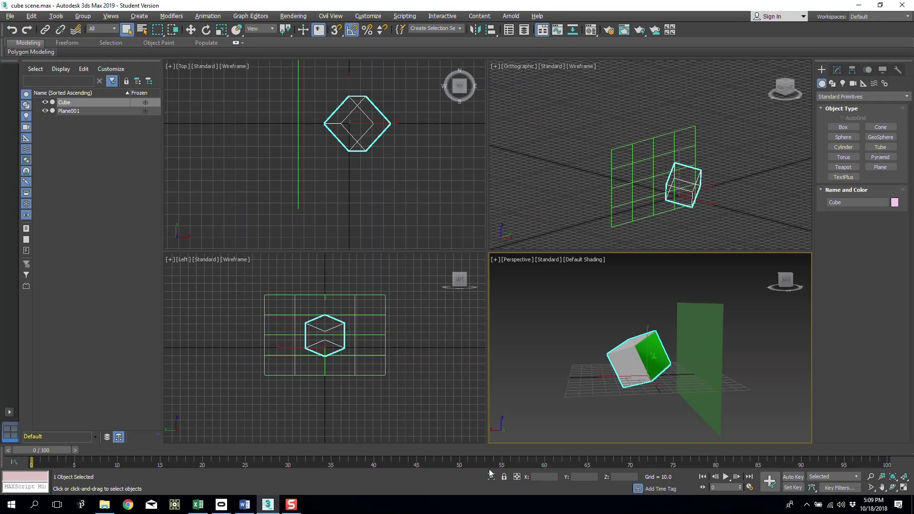
{"action": "left_click", "coordinate": [288, 507]}
{"action": "left_click", "coordinate": [573, 319]}
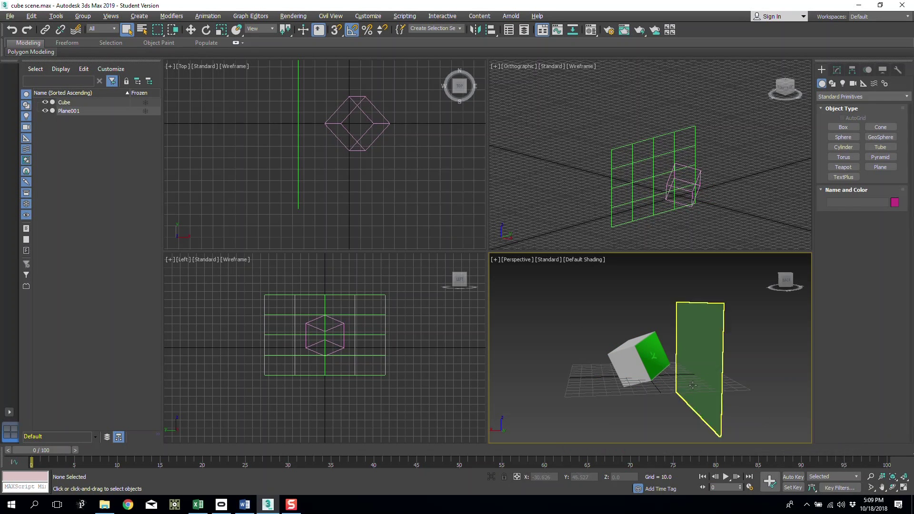
Step: Select the cube and open its Unwrap UVW modifier in the UV editor
{"action": "left_click", "coordinate": [650, 352]}
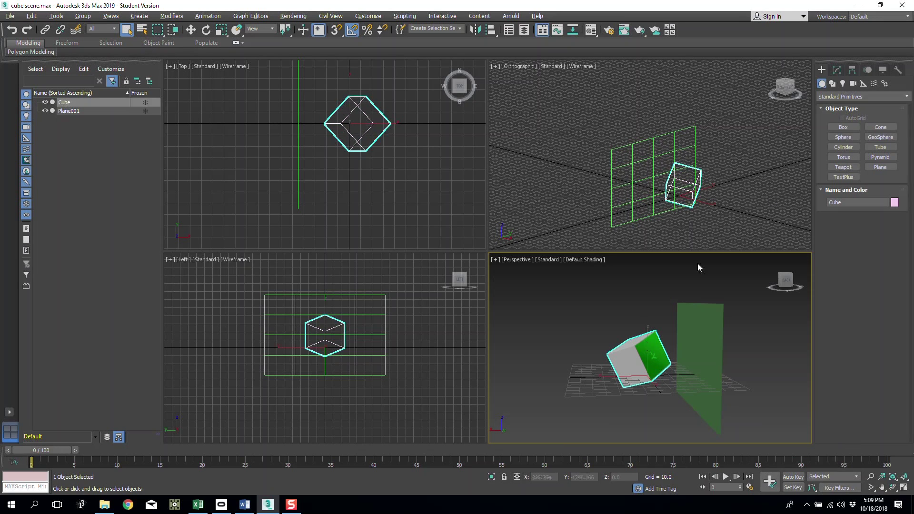
{"action": "left_click", "coordinate": [836, 72]}
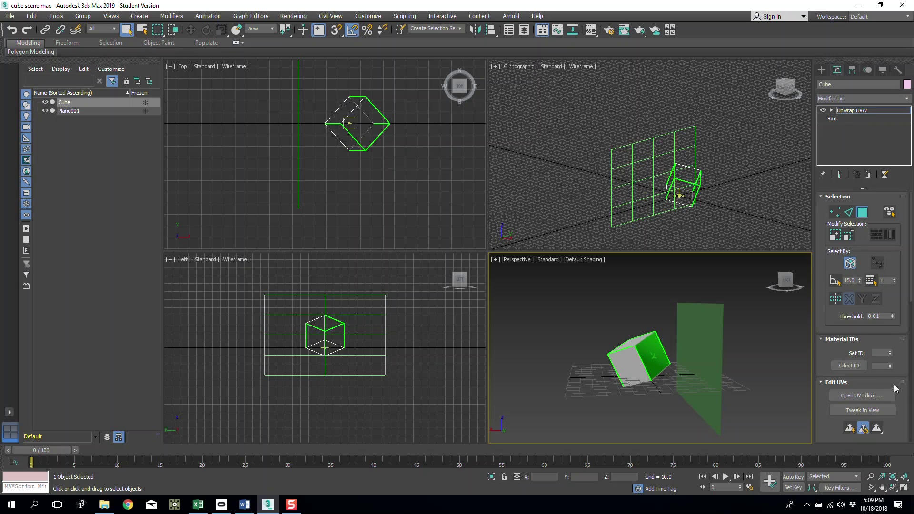
{"action": "left_click", "coordinate": [878, 394]}
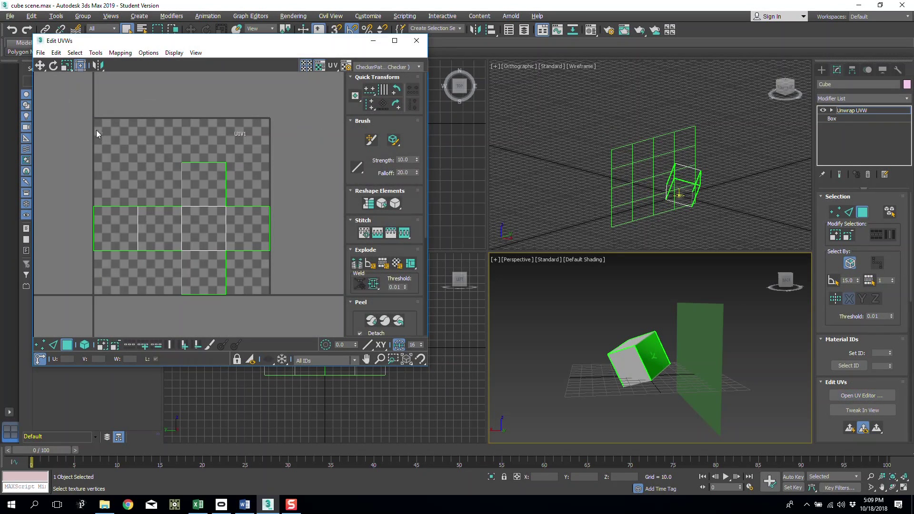
Step: Select all of the cube's UV faces and apply Flatten Mapping to them, then clear the face selection
{"action": "left_click_drag", "start_coordinate": [95, 128], "coordinate": [71, 94]}
{"action": "left_click", "coordinate": [310, 312]}
{"action": "left_click", "coordinate": [120, 53]}
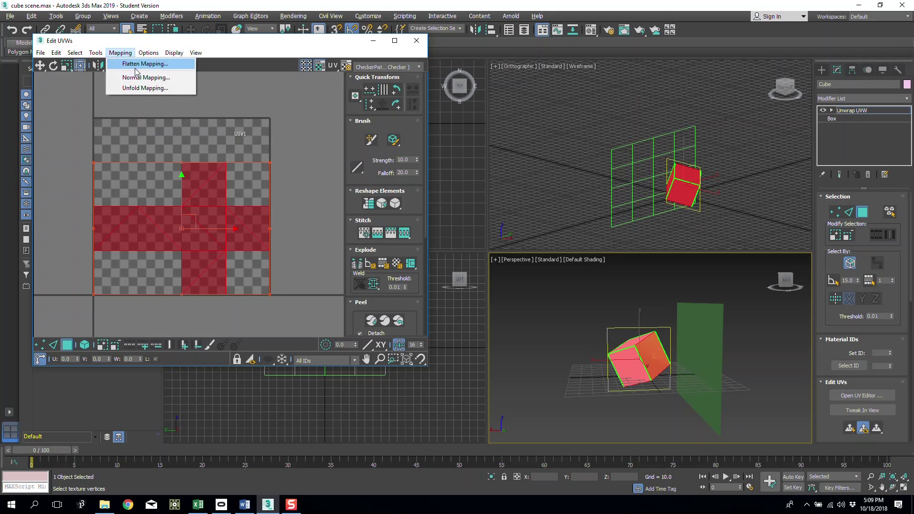
{"action": "left_click", "coordinate": [138, 64]}
{"action": "left_click", "coordinate": [132, 79]}
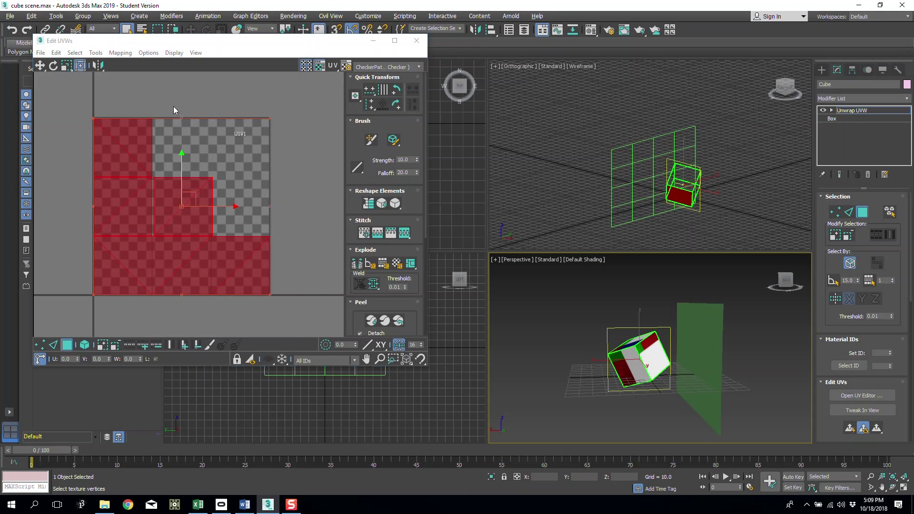
{"action": "left_click", "coordinate": [187, 130]}
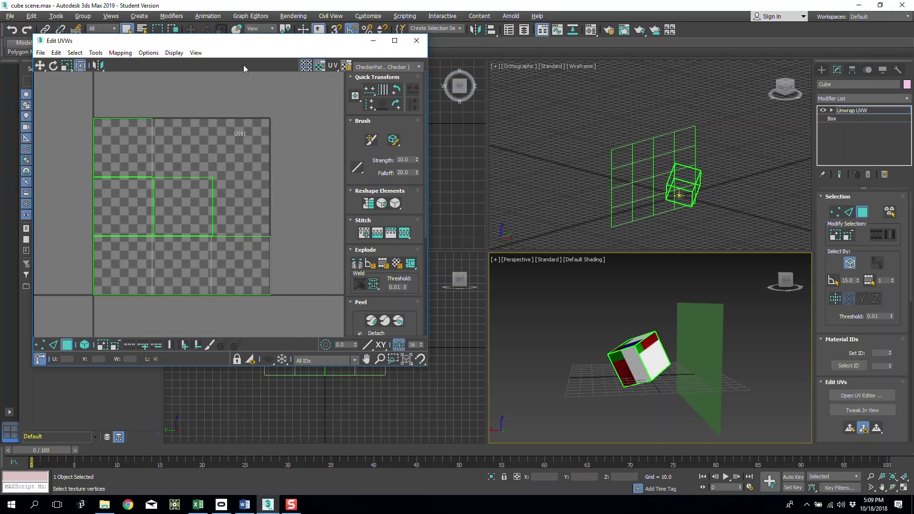
{"action": "left_click_drag", "start_coordinate": [246, 43], "coordinate": [359, 82]}
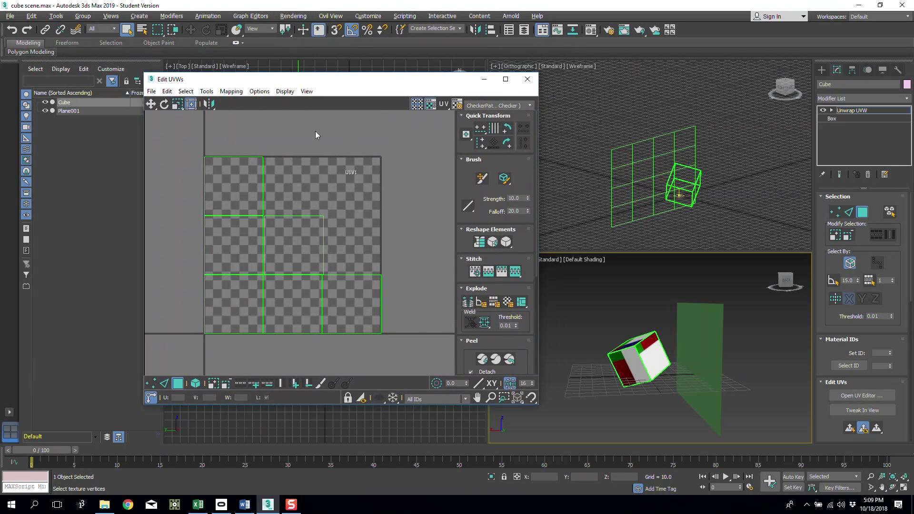
{"action": "left_click", "coordinate": [293, 15]}
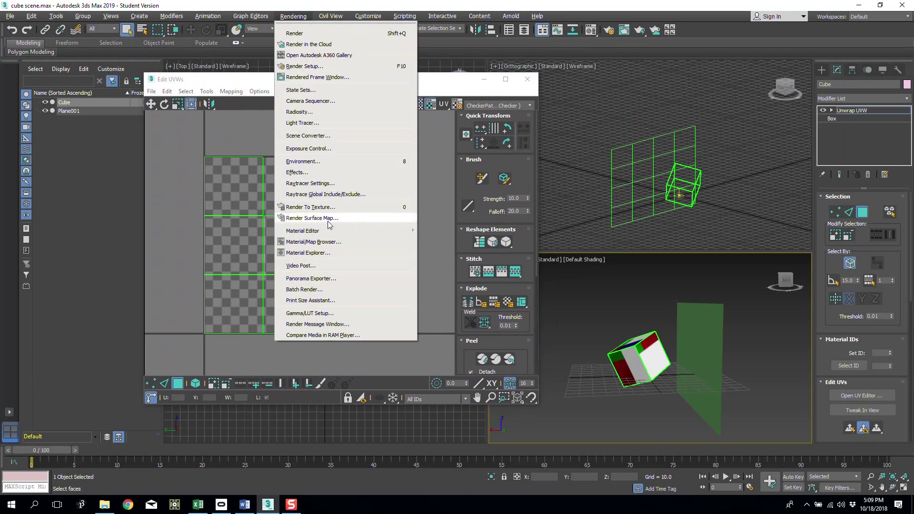
{"action": "left_click", "coordinate": [225, 81]}
{"action": "left_click_drag", "start_coordinate": [225, 81], "coordinate": [218, 78]}
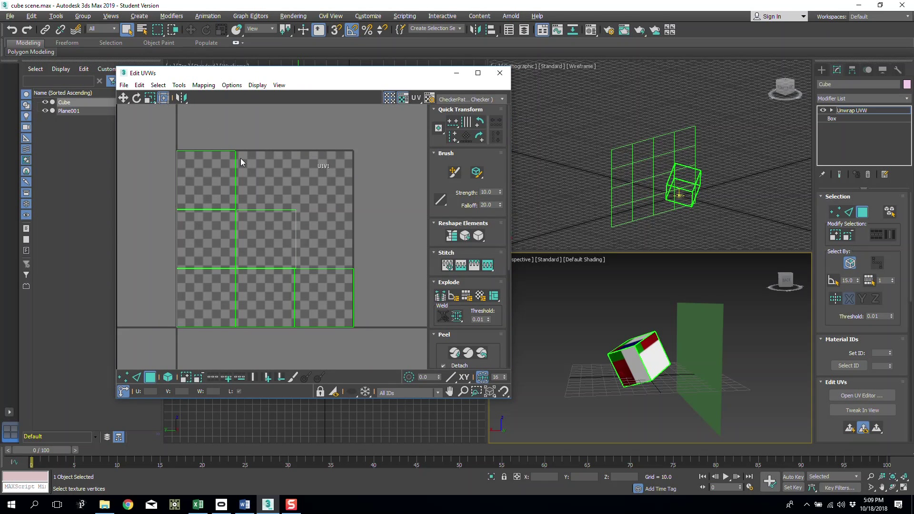
Step: Capture a rectangular snip of the flattened UV layout using Snipping Tool
{"action": "key", "text": "super"}
{"action": "type", "text": "snip"}
{"action": "key", "text": "Return"}
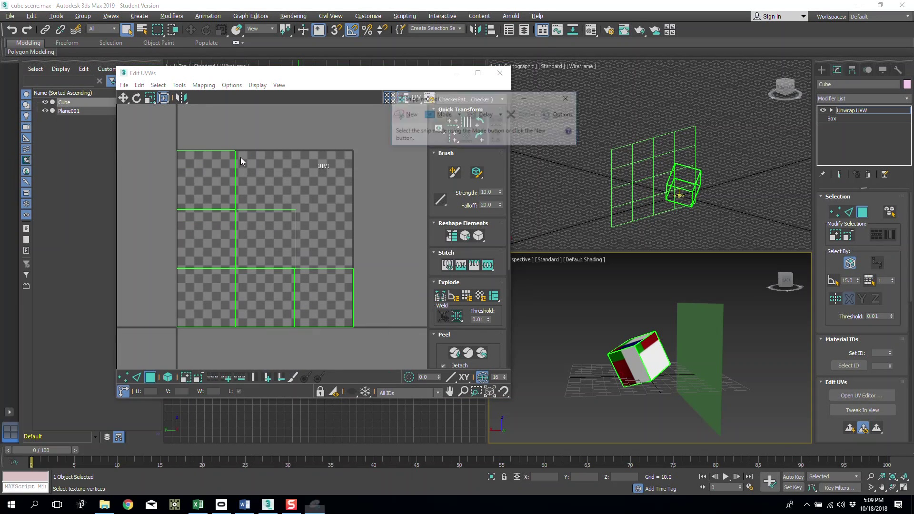
{"action": "left_click", "coordinate": [405, 115]}
{"action": "left_click_drag", "start_coordinate": [151, 136], "coordinate": [371, 341]}
Step: Launch Photoshop and create a new document 1024 pixels wide and 1024 pixels high
{"action": "key", "text": "super"}
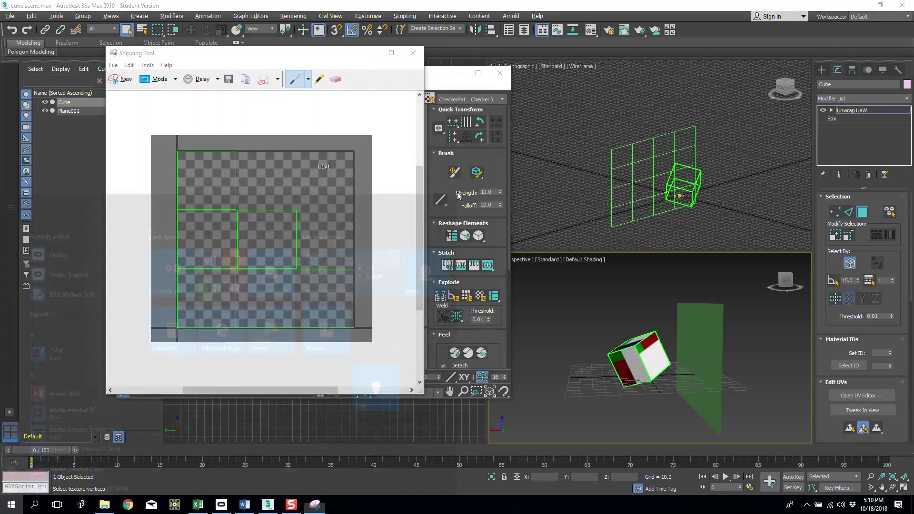
{"action": "type", "text": "photo"}
{"action": "key", "text": "Return"}
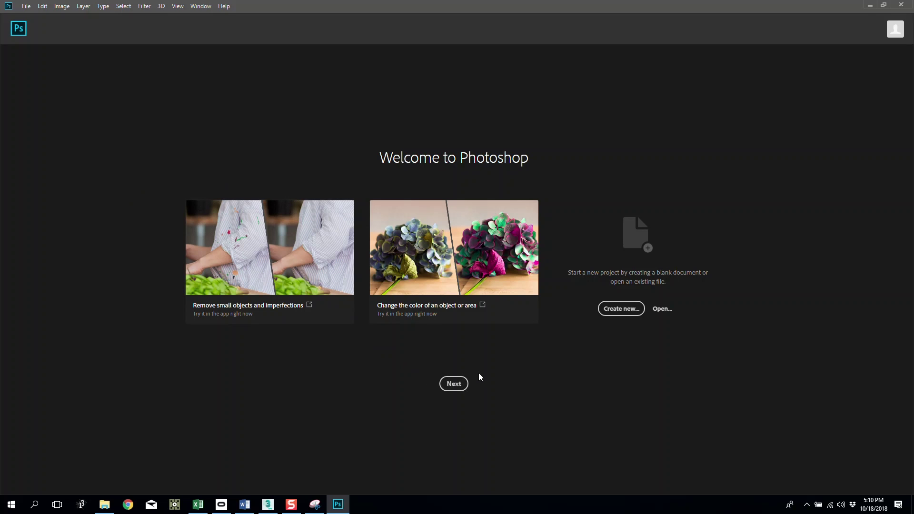
{"action": "left_click", "coordinate": [625, 310]}
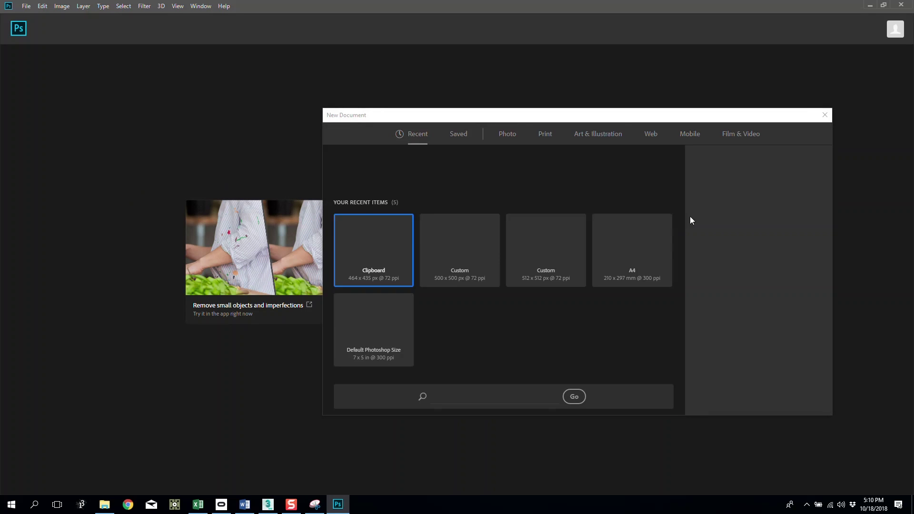
{"action": "double_click", "coordinate": [716, 206]}
{"action": "type", "text": "1024"}
{"action": "key", "text": "Tab"}
{"action": "type", "text": "1024"}
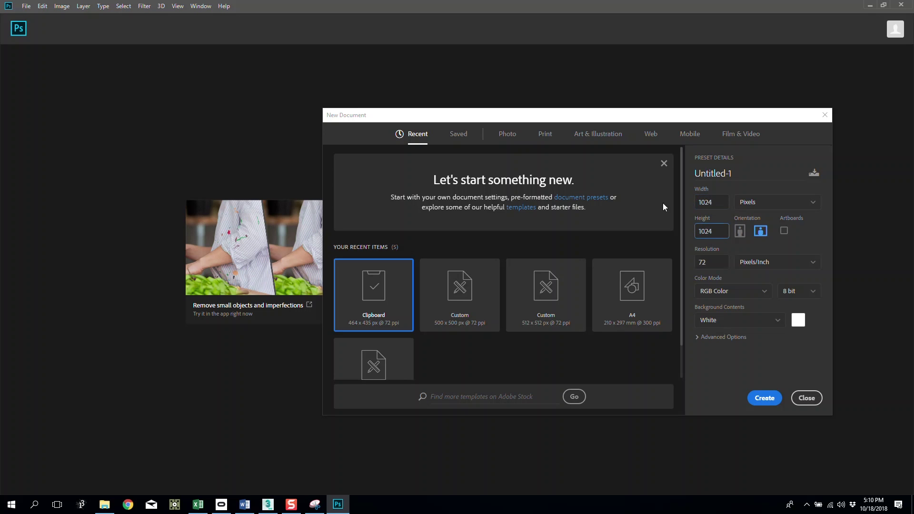
{"action": "left_click", "coordinate": [764, 402]}
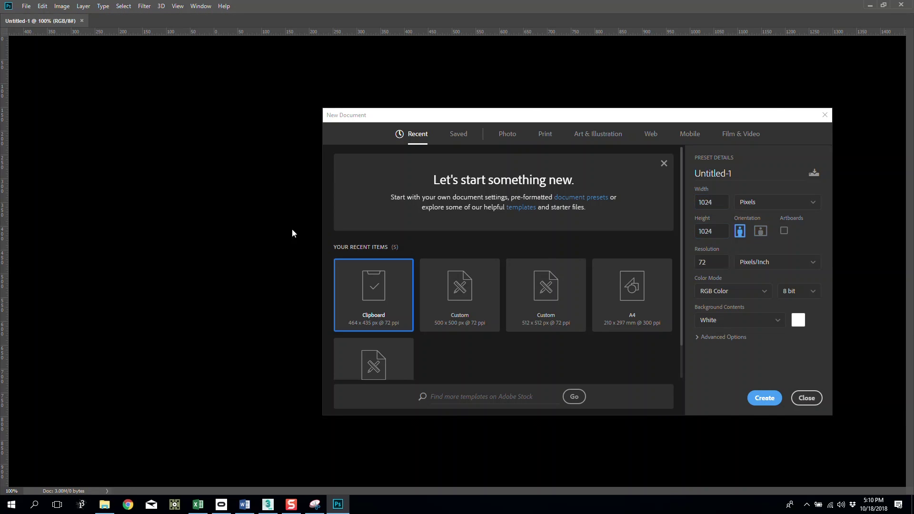
Step: Paste the UV snip and scale it to about 271% wide and 272% high so the UV square fills the canvas
{"action": "key", "text": "ctrl+v"}
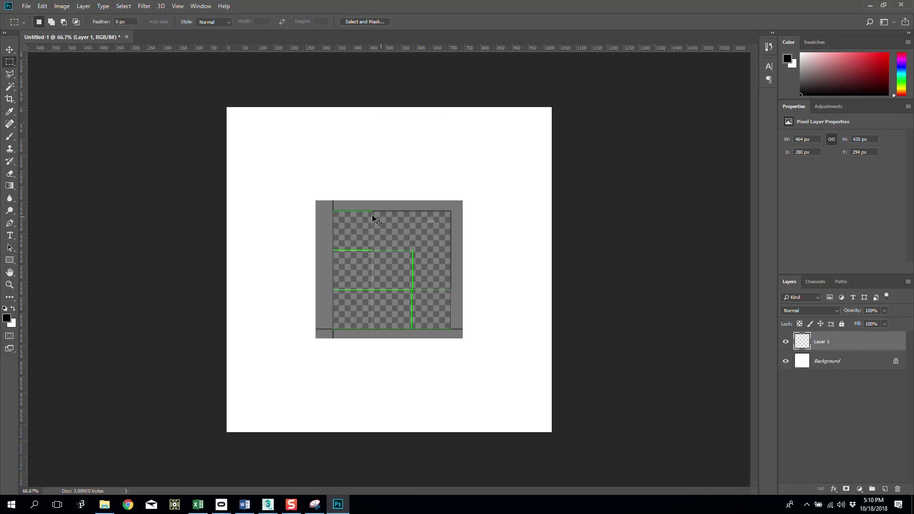
{"action": "key", "text": "ctrl+t"}
{"action": "left_click_drag", "start_coordinate": [412, 285], "coordinate": [432, 305]}
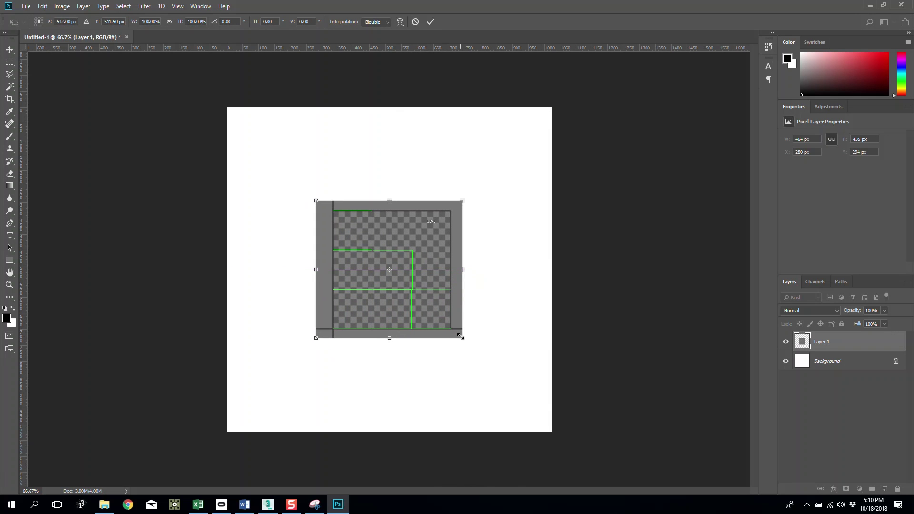
{"action": "left_click_drag", "start_coordinate": [461, 336], "coordinate": [593, 415], "text": "alt"}
{"action": "left_click_drag", "start_coordinate": [573, 271], "coordinate": [582, 272]}
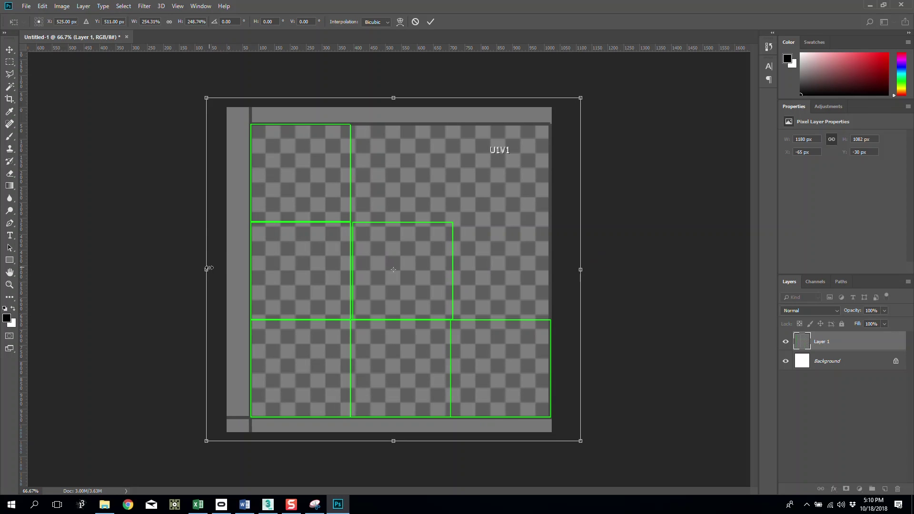
{"action": "left_click_drag", "start_coordinate": [205, 270], "coordinate": [181, 271]}
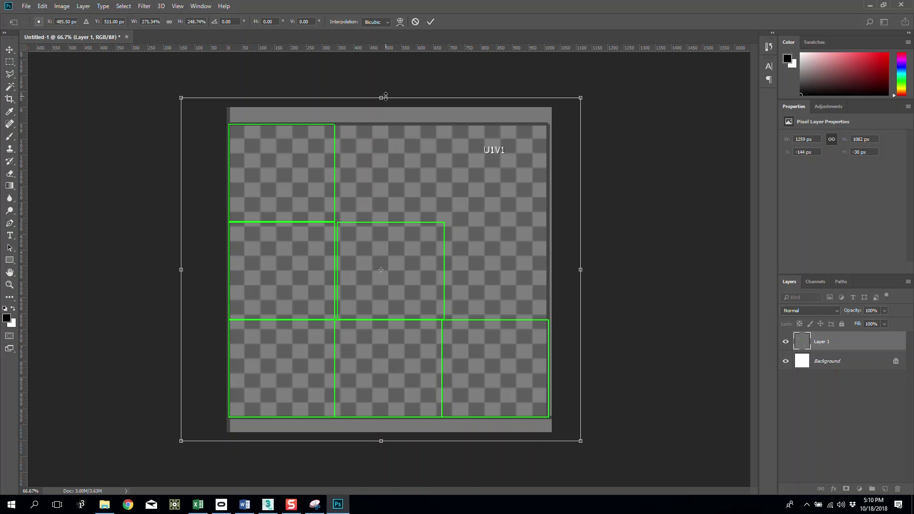
{"action": "left_click_drag", "start_coordinate": [381, 97], "coordinate": [382, 81]}
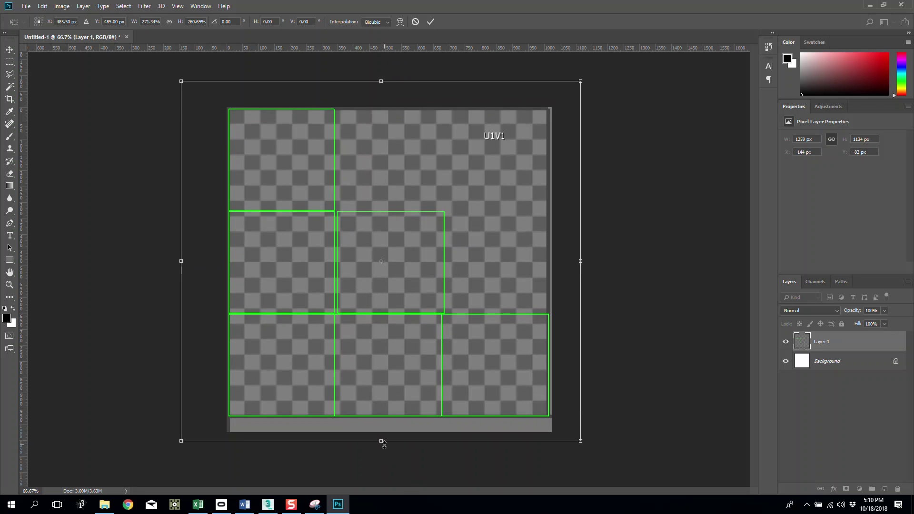
{"action": "mouse_move", "coordinate": [384, 442]}
{"action": "left_mouse_down"}
{"action": "mouse_move", "coordinate": [380, 473]}
{"action": "mouse_move", "coordinate": [379, 458]}
{"action": "left_mouse_up"}
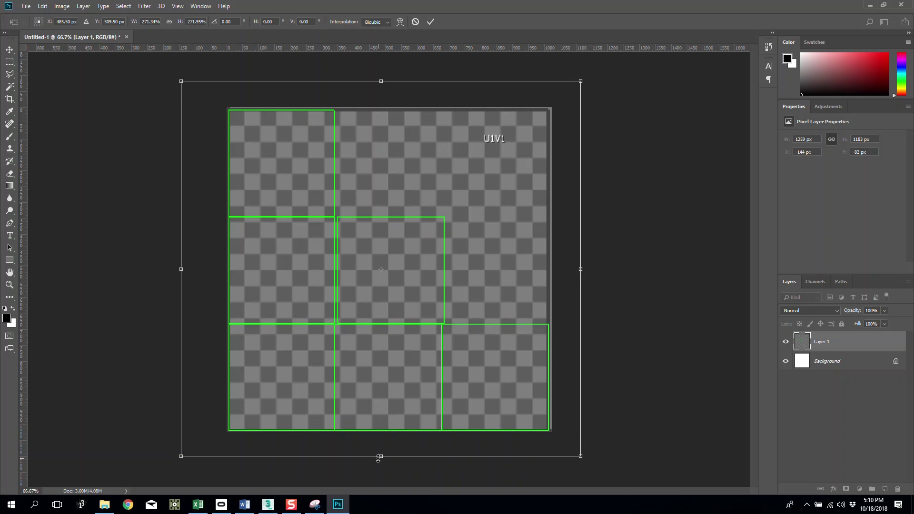
{"action": "key", "text": "Return"}
Step: Add a new layer above the UV snip and place guides along the edges of the upper-left UV face
{"action": "key", "text": "m"}
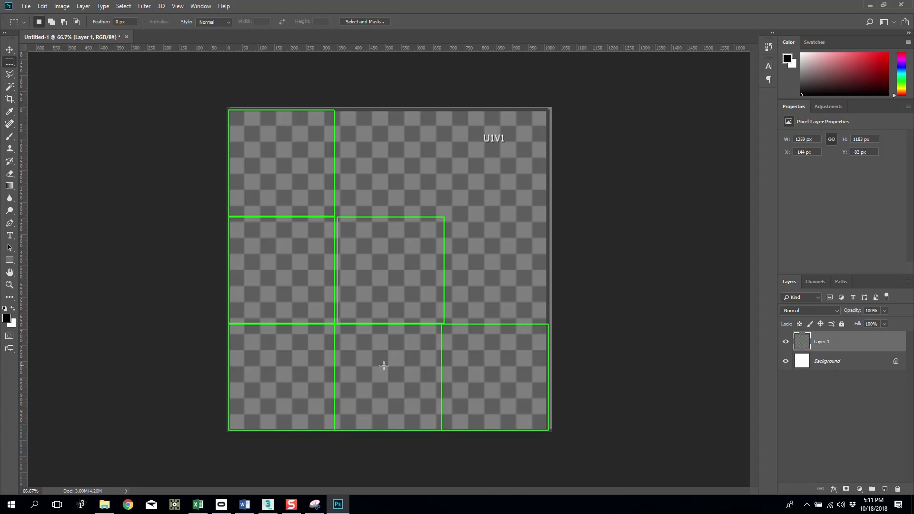
{"action": "left_click", "coordinate": [880, 487]}
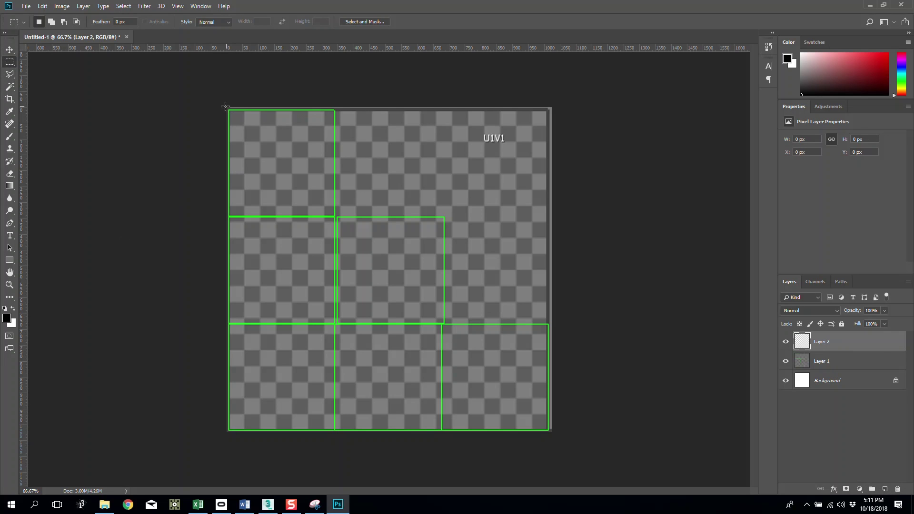
{"action": "left_click_drag", "start_coordinate": [21, 148], "coordinate": [229, 129]}
{"action": "left_click_drag", "start_coordinate": [25, 182], "coordinate": [336, 151]}
{"action": "left_click_drag", "start_coordinate": [265, 48], "coordinate": [274, 218]}
Step: Fine-tune the guides so they line up with the green outline of the upper-left UV face
{"action": "scroll", "coordinate": [293, 219], "scroll_direction": "up", "scroll_amount": 4, "text": "alt"}
{"action": "scroll", "coordinate": [279, 209], "scroll_direction": "up", "scroll_amount": 2, "text": "alt"}
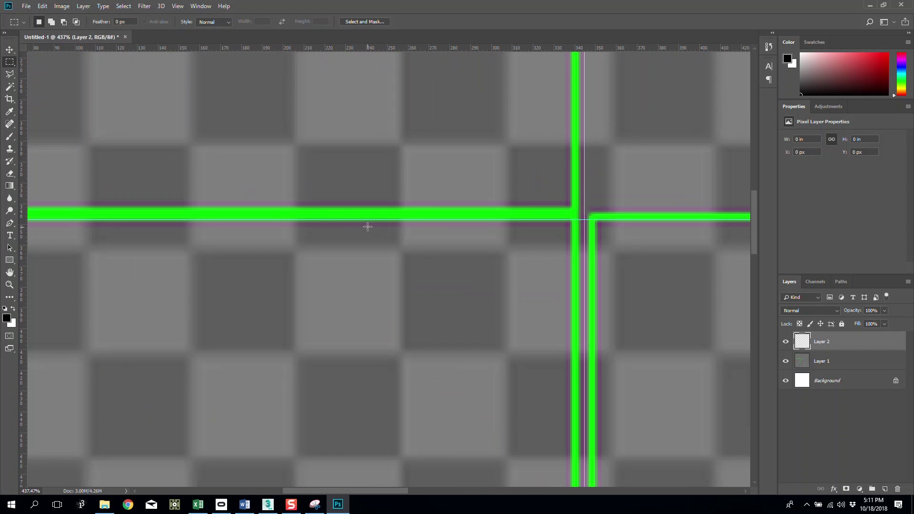
{"action": "key", "text": "v"}
{"action": "left_click_drag", "start_coordinate": [362, 221], "coordinate": [361, 215]}
{"action": "mouse_move", "coordinate": [584, 189]}
{"action": "left_mouse_down"}
{"action": "mouse_move", "coordinate": [582, 181]}
{"action": "mouse_move", "coordinate": [579, 188]}
{"action": "left_mouse_up"}
{"action": "left_click_drag", "start_coordinate": [354, 200], "coordinate": [388, 204]}
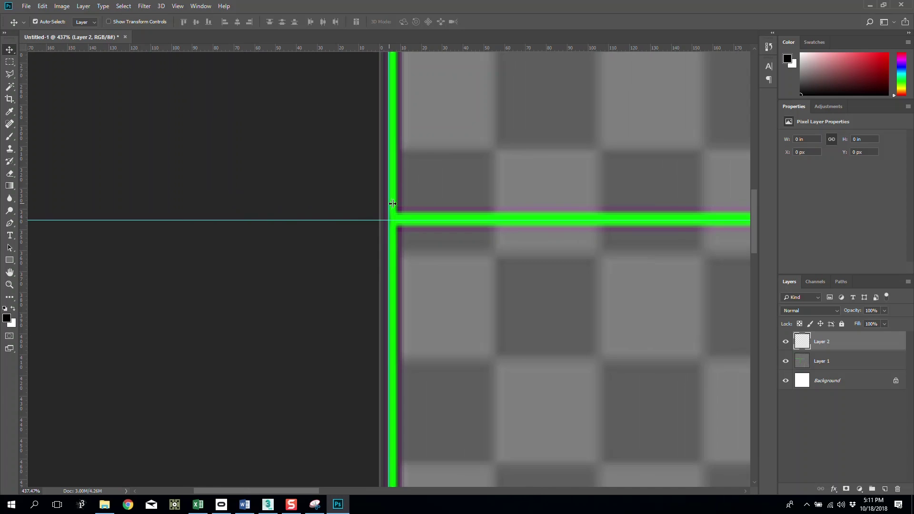
{"action": "scroll", "coordinate": [561, 173], "scroll_direction": "down", "scroll_amount": 6, "text": "alt"}
{"action": "scroll", "coordinate": [216, 128], "scroll_direction": "up", "scroll_amount": 2, "text": "alt"}
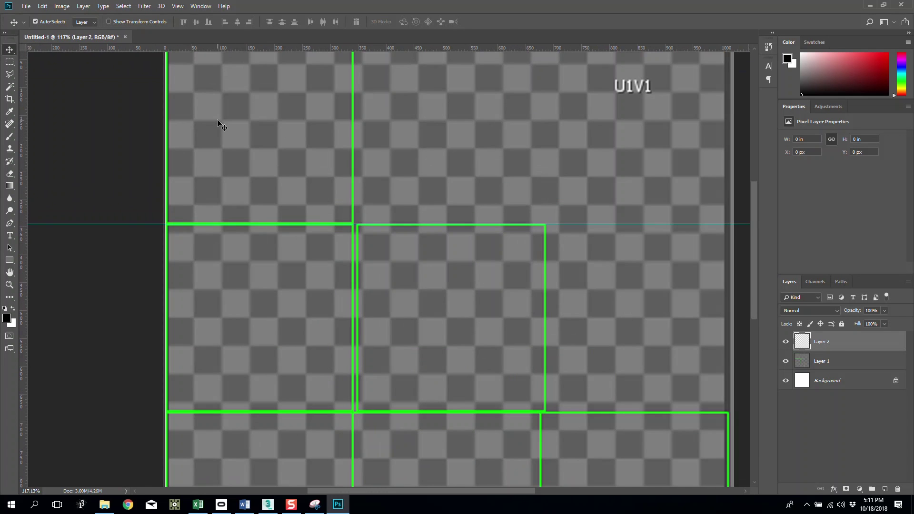
{"action": "scroll", "coordinate": [257, 167], "scroll_direction": "up", "scroll_amount": 1}
{"action": "scroll", "coordinate": [266, 162], "scroll_direction": "up", "scroll_amount": 2}
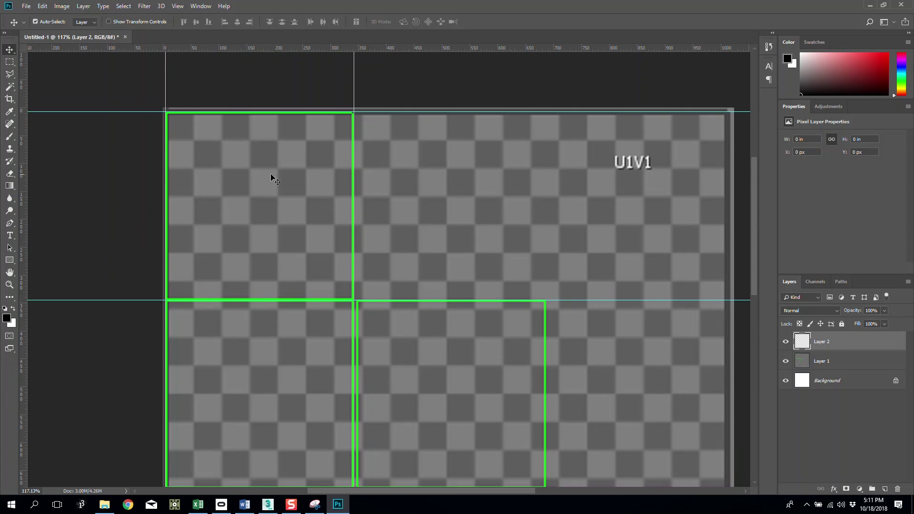
Step: Make a rectangular marquee selection of the upper-left UV face, snapped to the guides
{"action": "key", "text": "m"}
{"action": "left_click_drag", "start_coordinate": [334, 258], "coordinate": [165, 113]}
{"action": "left_click_drag", "start_coordinate": [226, 175], "coordinate": [165, 300]}
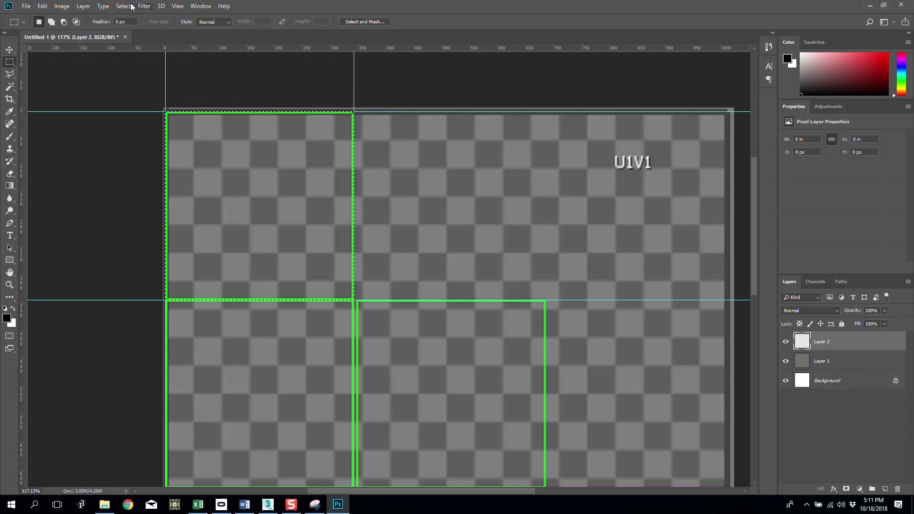
{"action": "left_click", "coordinate": [62, 6]}
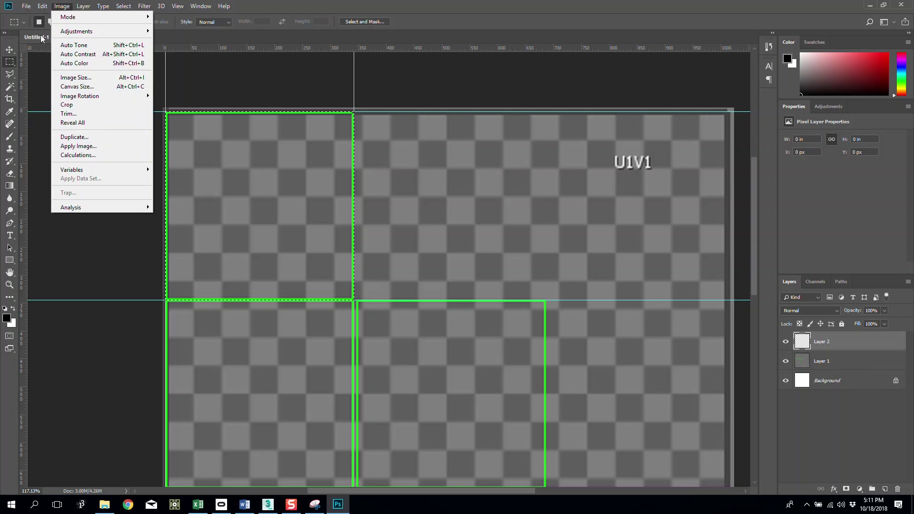
{"action": "mouse_move", "coordinate": [42, 6]}
{"action": "left_click", "coordinate": [71, 164]}
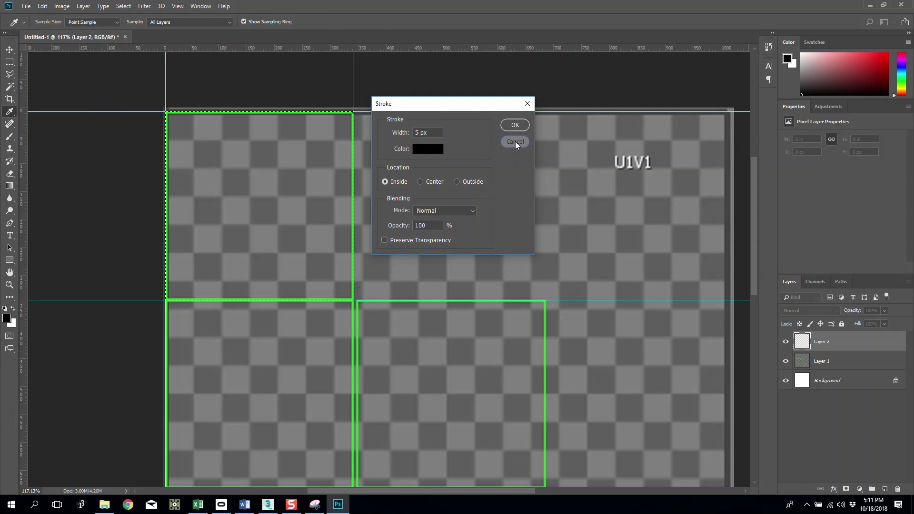
{"action": "left_click", "coordinate": [516, 142]}
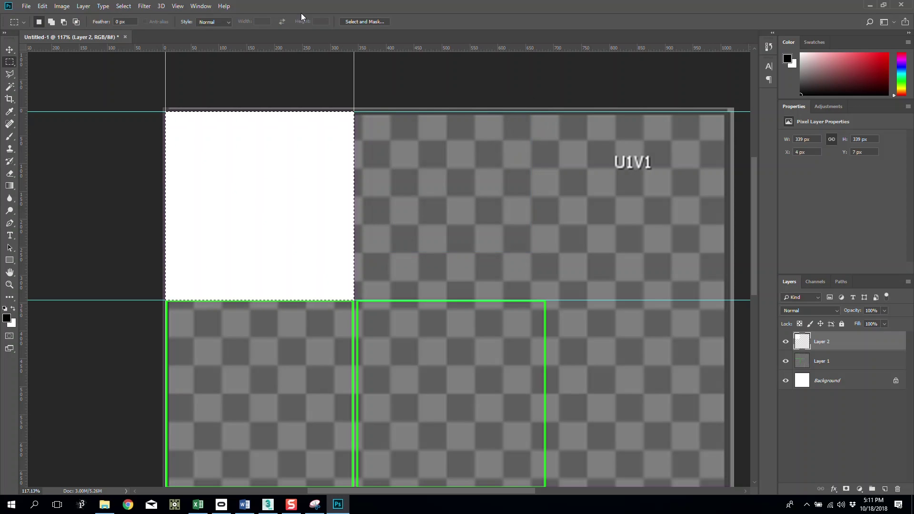
Step: Apply a 5 px black stroke inside the selected white square and clear the selection
{"action": "left_click", "coordinate": [43, 5]}
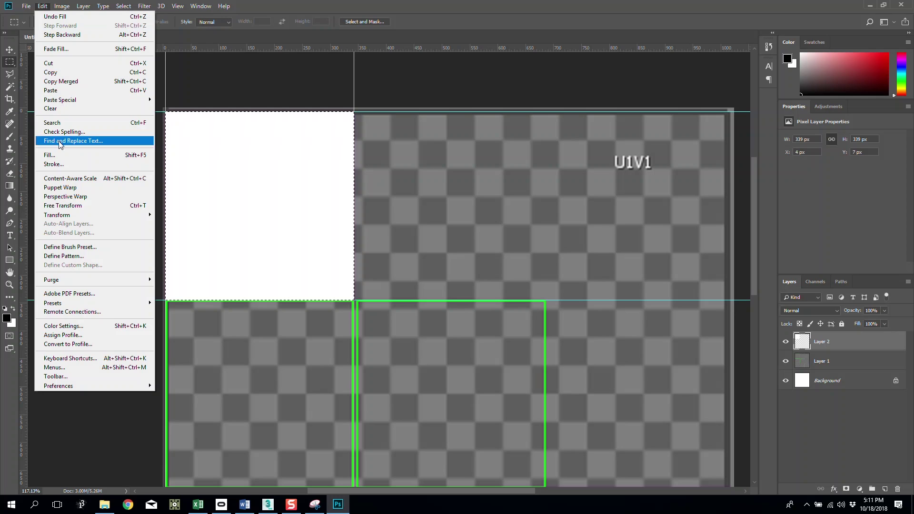
{"action": "left_click", "coordinate": [72, 164]}
{"action": "left_click", "coordinate": [514, 127]}
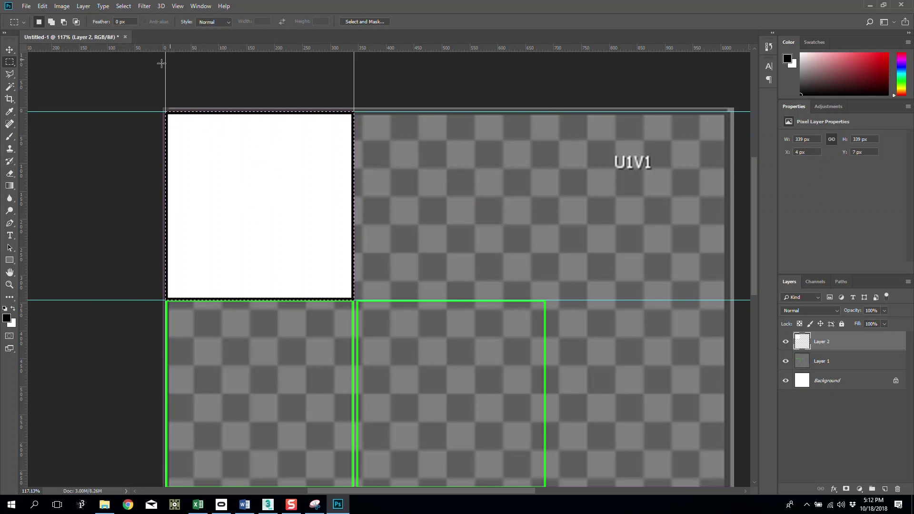
{"action": "key", "text": "alt+d"}
{"action": "key", "text": "ctrl+d"}
Step: Select the outlined square's pixels on Layer 2 and duplicate them onto a new layer
{"action": "right_click", "coordinate": [796, 341]}
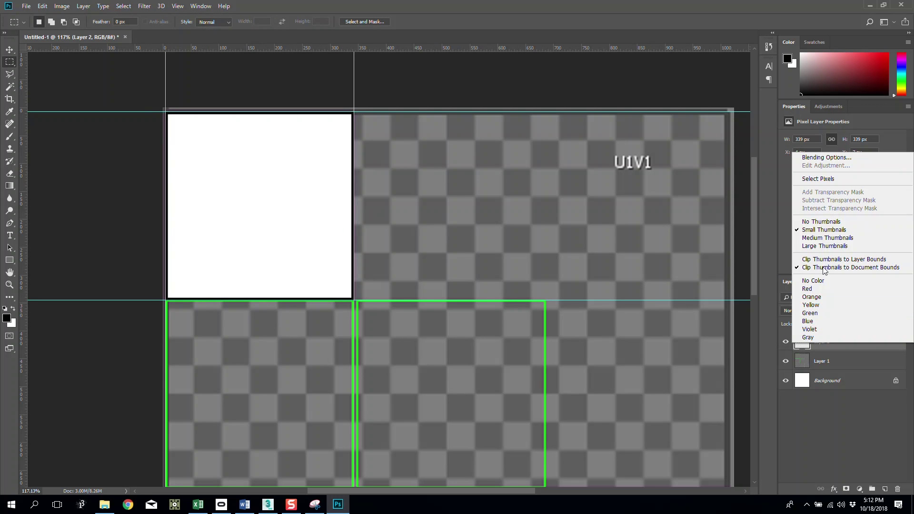
{"action": "left_click", "coordinate": [827, 179]}
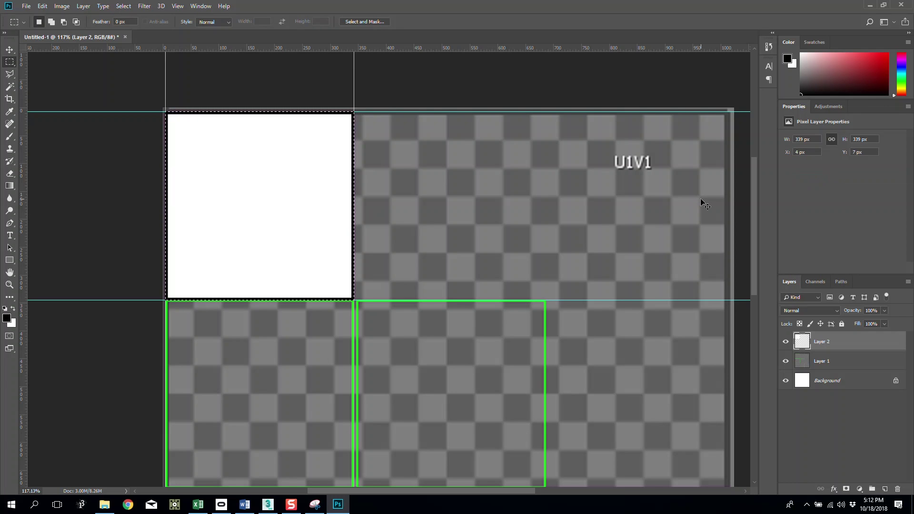
{"action": "key", "text": "ctrl+j"}
Step: Move the duplicated square onto the middle-left UV face and nudge it 4 px right to align with the square above
{"action": "key", "text": "ctrl+t"}
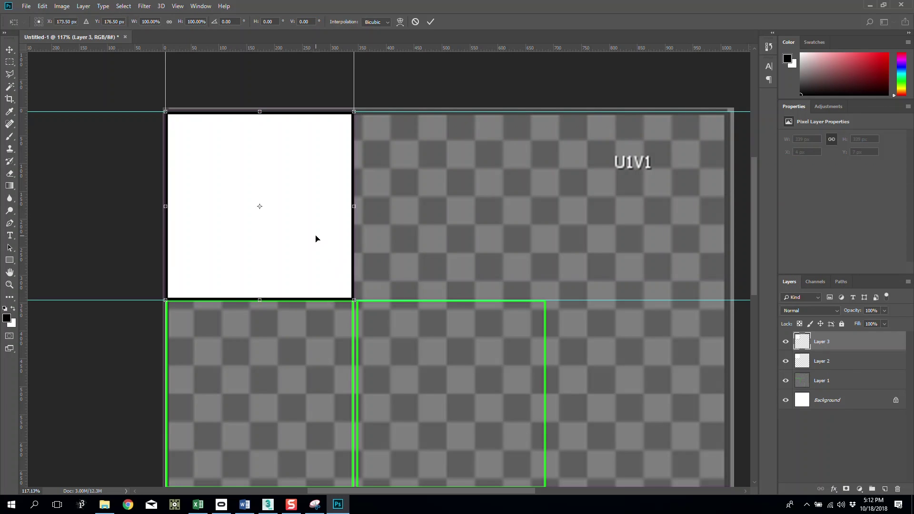
{"action": "left_click_drag", "start_coordinate": [317, 239], "coordinate": [316, 391]}
{"action": "scroll", "coordinate": [365, 334], "scroll_direction": "down", "scroll_amount": 3}
{"action": "left_click_drag", "start_coordinate": [339, 301], "coordinate": [333, 330]}
{"action": "key", "text": "Return"}
{"action": "key", "text": "m"}
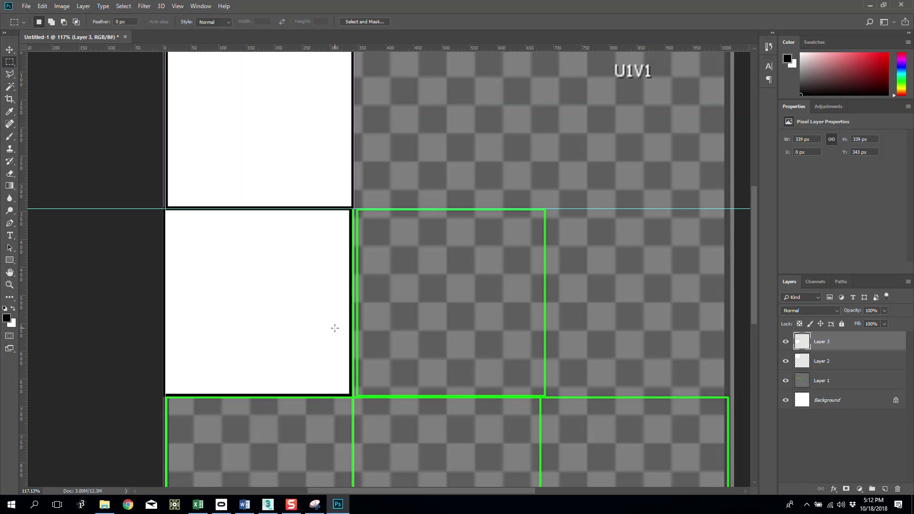
{"action": "key", "text": "v"}
{"action": "key", "text": "Right"}
{"action": "key", "text": "Right"}
{"action": "key", "text": "Right"}
{"action": "key", "text": "Right"}
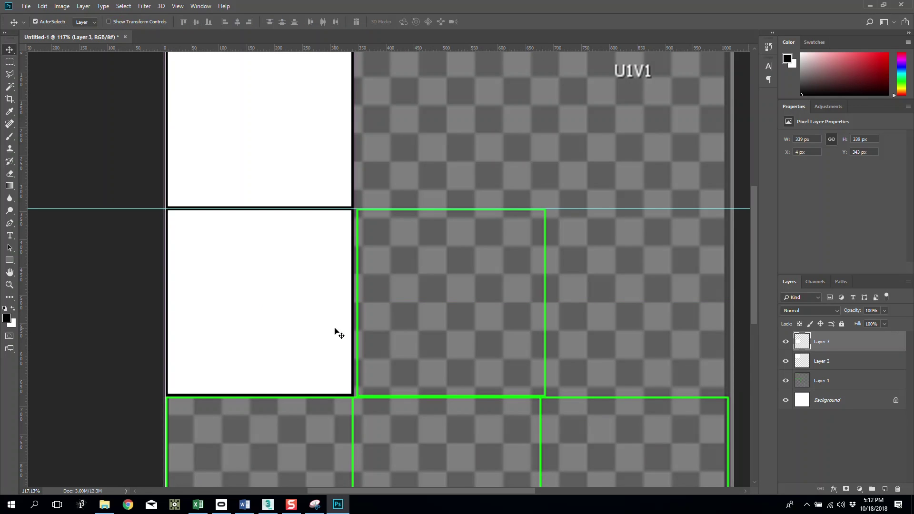
Step: Duplicate the square onto the central UV face and nudge the copy 1 px down and 1 px right
{"action": "left_click_drag", "start_coordinate": [336, 331], "coordinate": [459, 329], "text": "alt"}
{"action": "key", "text": "ctrl+t"}
{"action": "key", "text": "Return"}
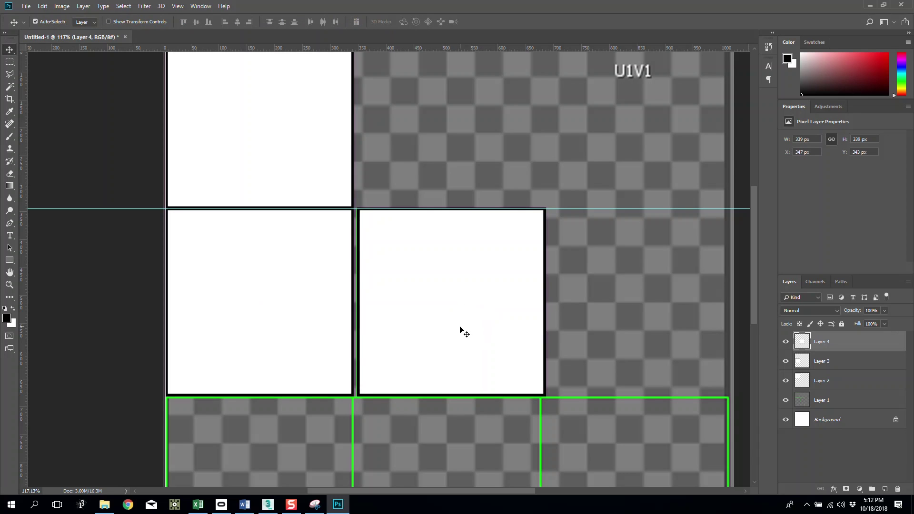
{"action": "key", "text": "Down"}
{"action": "key", "text": "Right"}
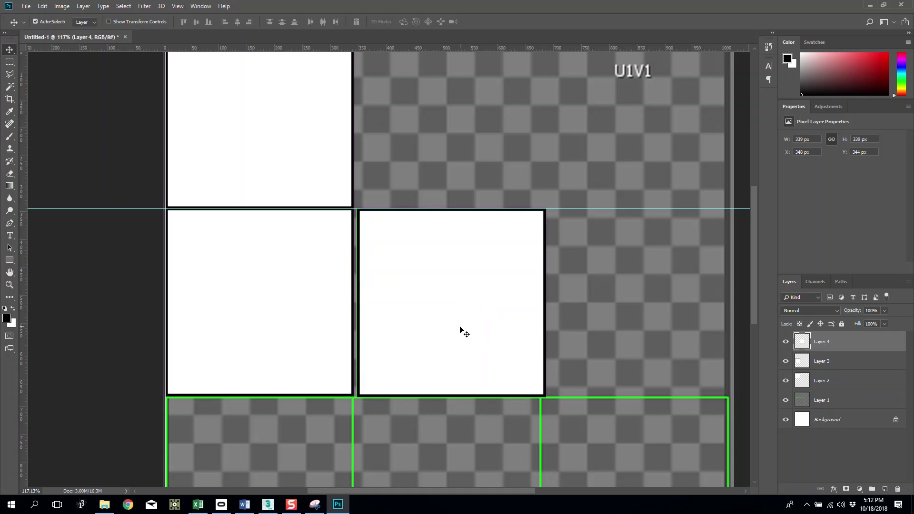
Step: Paste another copy of the square and place it over the lower-left UV face
{"action": "scroll", "coordinate": [460, 332], "scroll_direction": "down", "scroll_amount": 2}
{"action": "key", "text": "ctrl+v"}
{"action": "scroll", "coordinate": [449, 238], "scroll_direction": "down", "scroll_amount": 2}
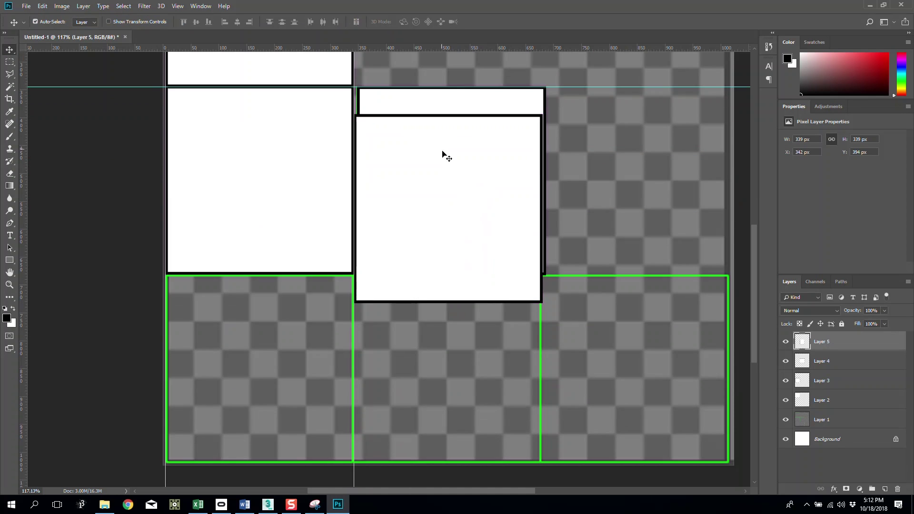
{"action": "left_click_drag", "start_coordinate": [447, 161], "coordinate": [264, 355]}
Step: Paste two more squares and place them over the bottom-middle and bottom-right UV faces
{"action": "key", "text": "ctrl+v"}
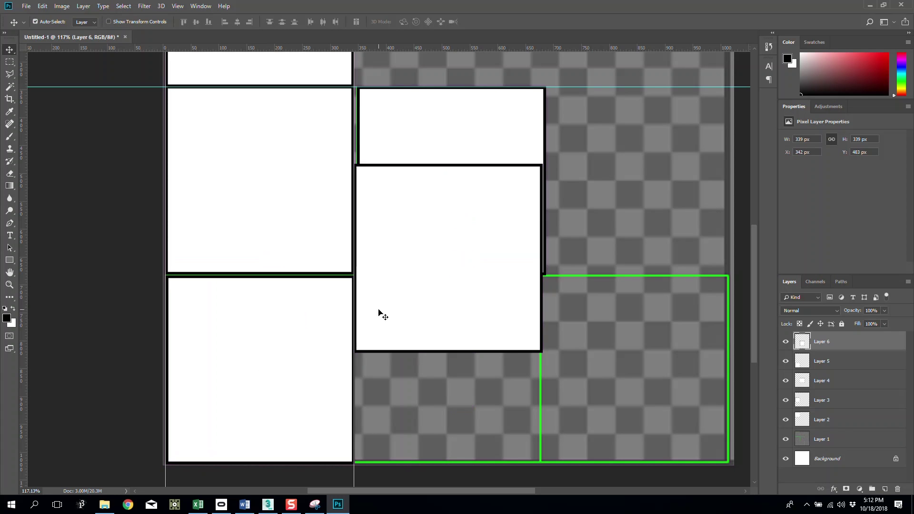
{"action": "left_click_drag", "start_coordinate": [382, 314], "coordinate": [385, 387]}
{"action": "left_click_drag", "start_coordinate": [415, 332], "coordinate": [412, 365]}
{"action": "key", "text": "ctrl+v"}
{"action": "left_click_drag", "start_coordinate": [417, 314], "coordinate": [602, 422]}
{"action": "scroll", "coordinate": [519, 250], "scroll_direction": "down", "scroll_amount": 4, "text": "alt"}
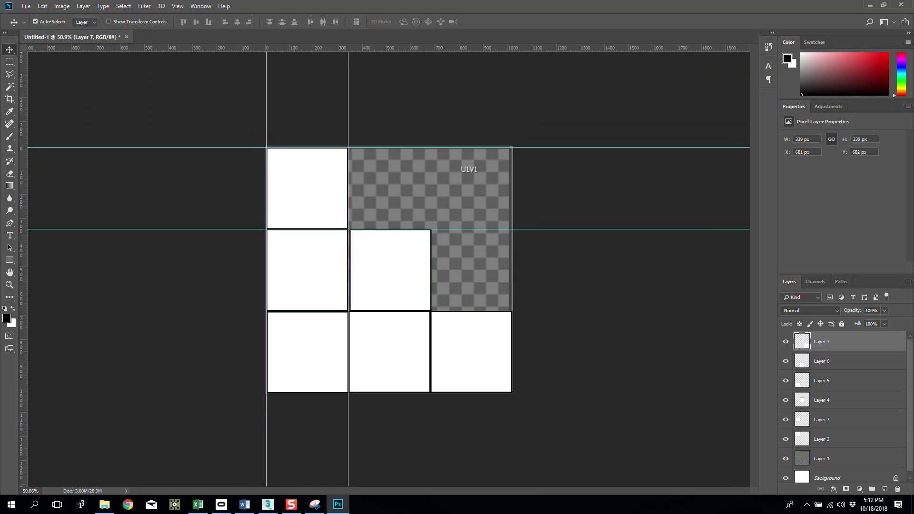
Step: Add an empty layer on top of the squares and hide the UV snip layer, Layer 1
{"action": "left_click", "coordinate": [885, 489]}
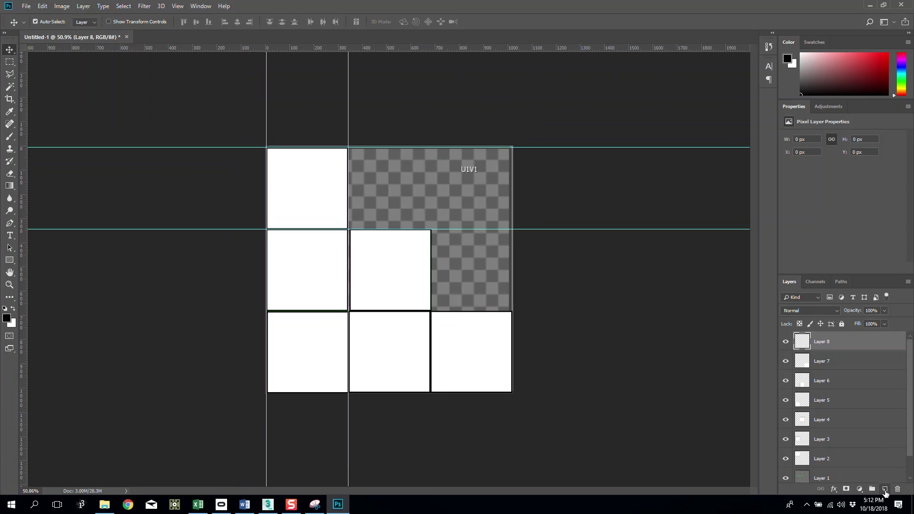
{"action": "scroll", "coordinate": [853, 390], "scroll_direction": "down", "scroll_amount": 1}
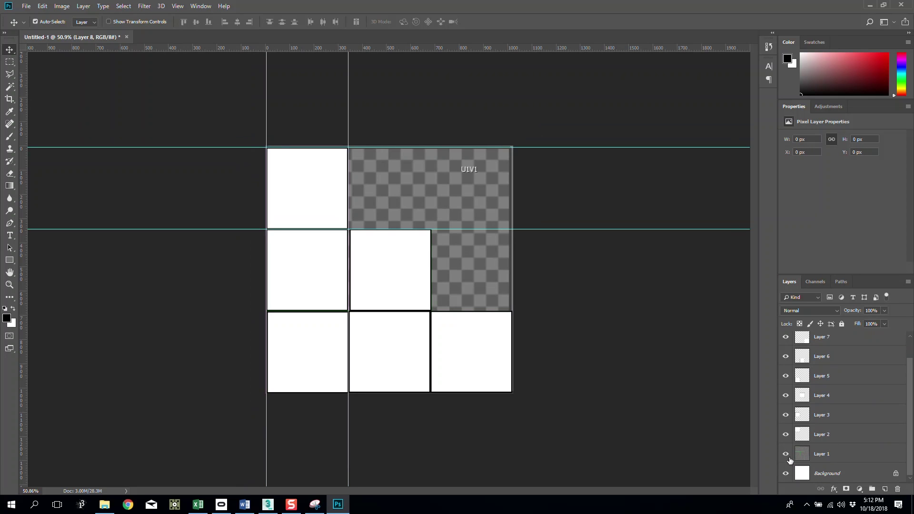
{"action": "left_click", "coordinate": [785, 455]}
Step: Add another layer, place it directly above the Background layer, and fill it with black
{"action": "left_click", "coordinate": [885, 489]}
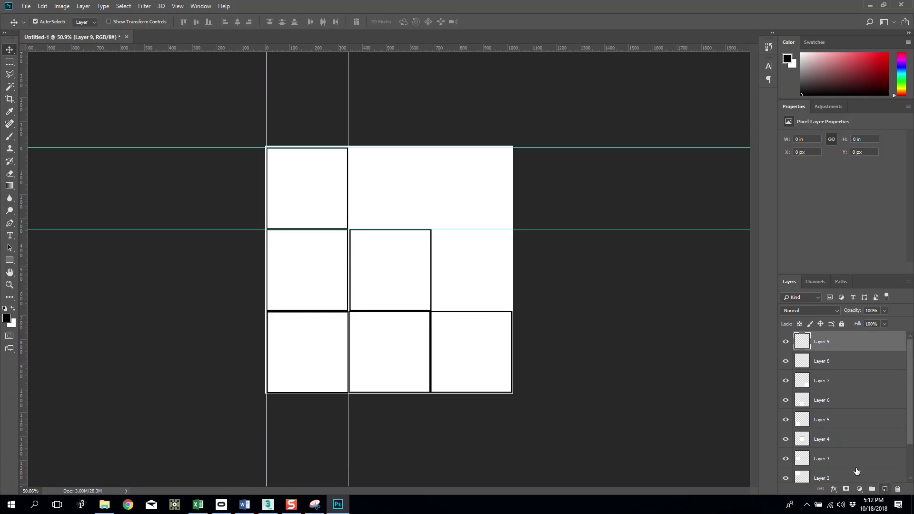
{"action": "left_click_drag", "start_coordinate": [838, 341], "coordinate": [827, 462]}
{"action": "key", "text": "alt+BackSpace"}
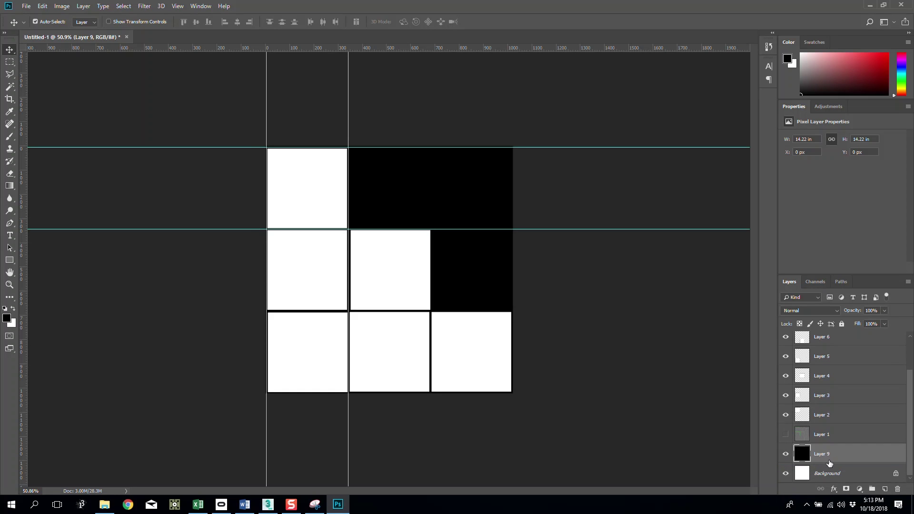
Step: On Layer 8, brush the numbers 1 to 6 in black, one on each white square
{"action": "scroll", "coordinate": [874, 423], "scroll_direction": "up", "scroll_amount": 2}
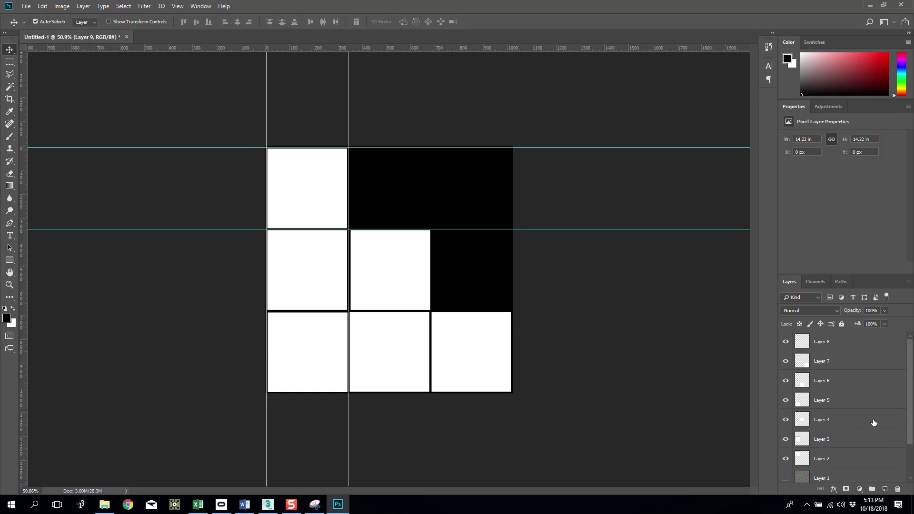
{"action": "left_click", "coordinate": [826, 339]}
{"action": "key", "text": "b"}
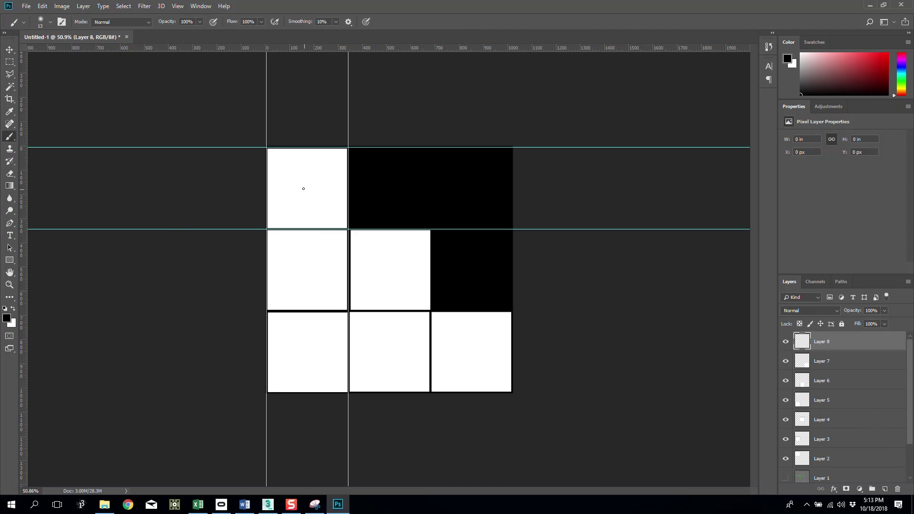
{"action": "left_click_drag", "start_coordinate": [294, 169], "coordinate": [299, 202]}
{"action": "mouse_move", "coordinate": [282, 263]}
{"action": "left_mouse_down"}
{"action": "mouse_move", "coordinate": [322, 259]}
{"action": "mouse_move", "coordinate": [317, 288]}
{"action": "left_mouse_up"}
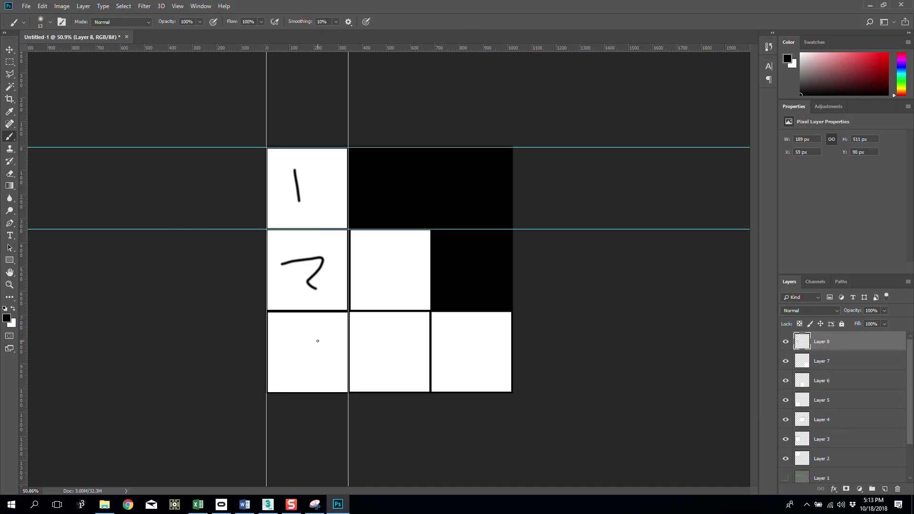
{"action": "mouse_move", "coordinate": [307, 349]}
{"action": "left_mouse_down"}
{"action": "mouse_move", "coordinate": [318, 352]}
{"action": "mouse_move", "coordinate": [313, 371]}
{"action": "left_mouse_up"}
{"action": "mouse_move", "coordinate": [365, 272]}
{"action": "left_mouse_down"}
{"action": "mouse_move", "coordinate": [383, 277]}
{"action": "mouse_move", "coordinate": [376, 285]}
{"action": "left_mouse_up"}
{"action": "left_click_drag", "start_coordinate": [395, 325], "coordinate": [382, 334]}
{"action": "left_click_drag", "start_coordinate": [462, 340], "coordinate": [459, 354]}
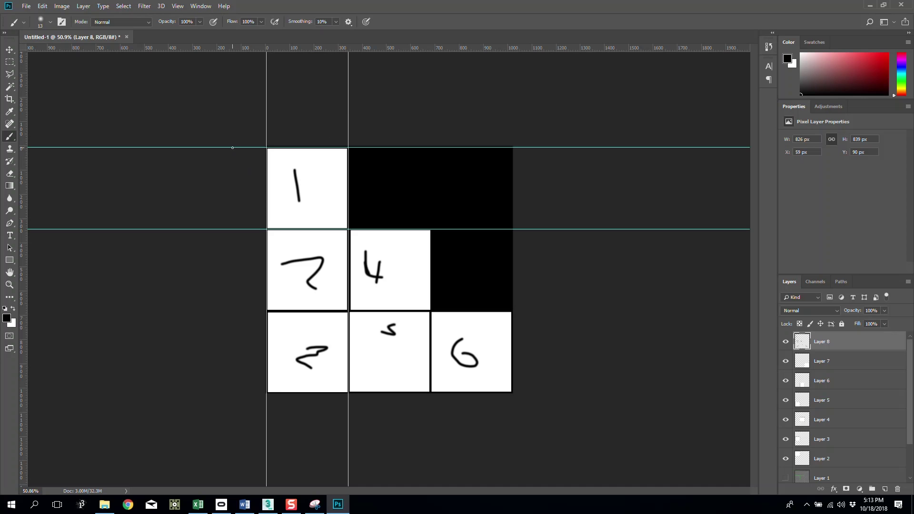
Step: Start saving the document to the Desktop, creating and opening a new folder named "camshanp tut" there
{"action": "left_click", "coordinate": [25, 5]}
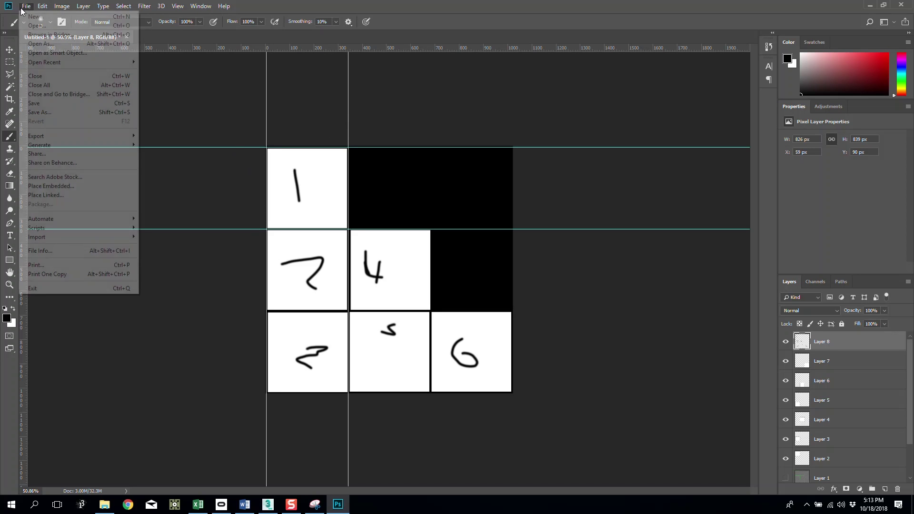
{"action": "left_click", "coordinate": [47, 103]}
{"action": "scroll", "coordinate": [41, 79], "scroll_direction": "up", "scroll_amount": 5}
{"action": "left_click", "coordinate": [39, 70]}
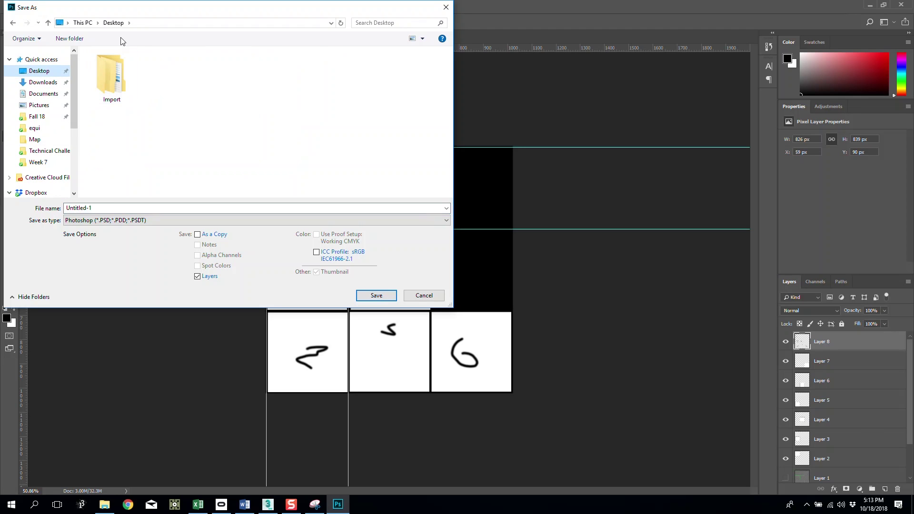
{"action": "left_click", "coordinate": [127, 207]}
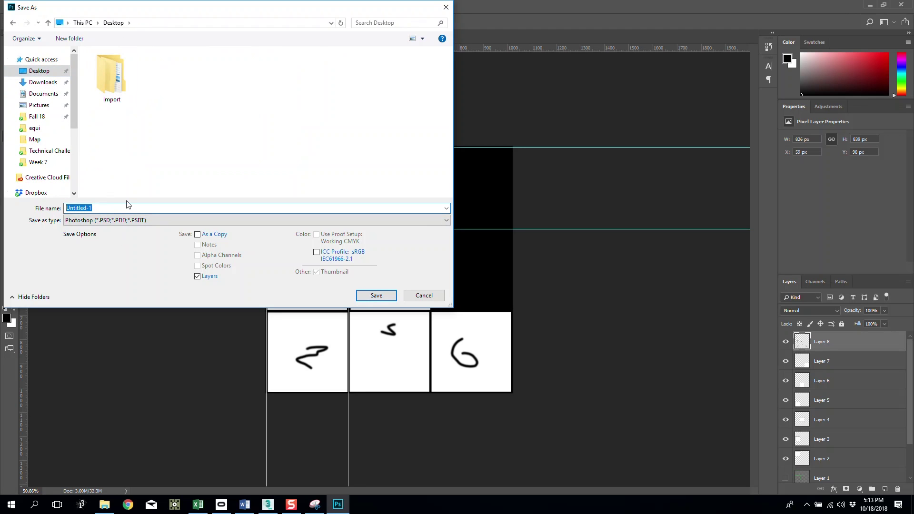
{"action": "right_click", "coordinate": [256, 113]}
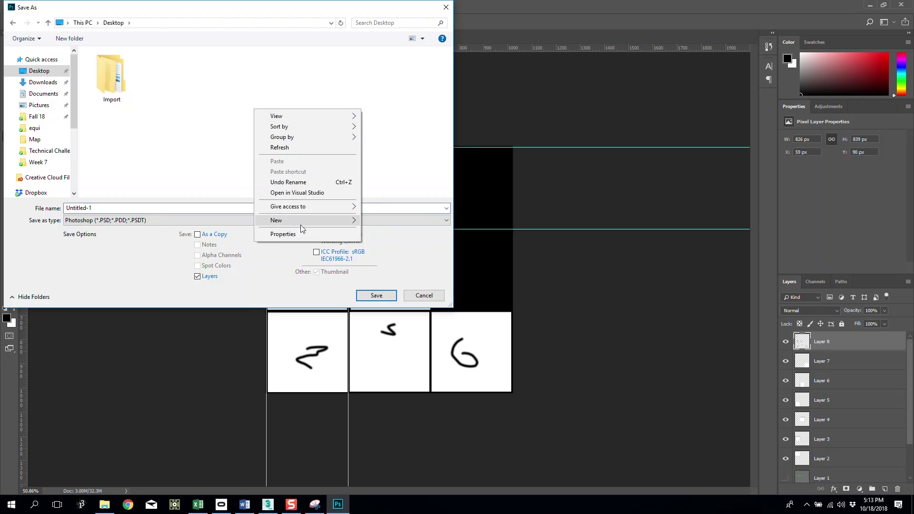
{"action": "mouse_move", "coordinate": [307, 225]}
{"action": "left_click", "coordinate": [379, 220]}
{"action": "type", "text": "camshanp tut"}
{"action": "key", "text": "Return"}
{"action": "double_click", "coordinate": [153, 69]}
Step: Save the texture as a JPEG named "texture co" at quality 8 with the Baseline ("Standard") format
{"action": "left_click", "coordinate": [133, 221]}
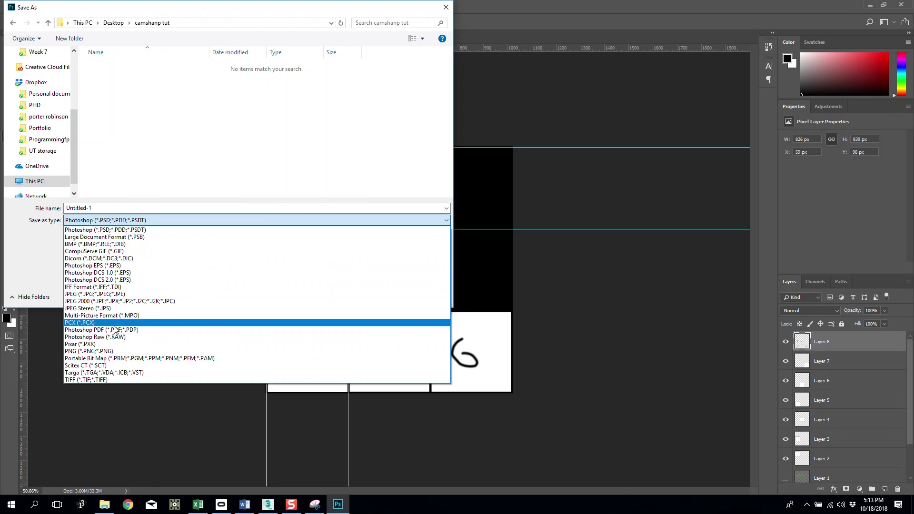
{"action": "left_click", "coordinate": [92, 294]}
{"action": "left_click", "coordinate": [113, 208]}
{"action": "type", "text": "texture co"}
{"action": "key", "text": "Return"}
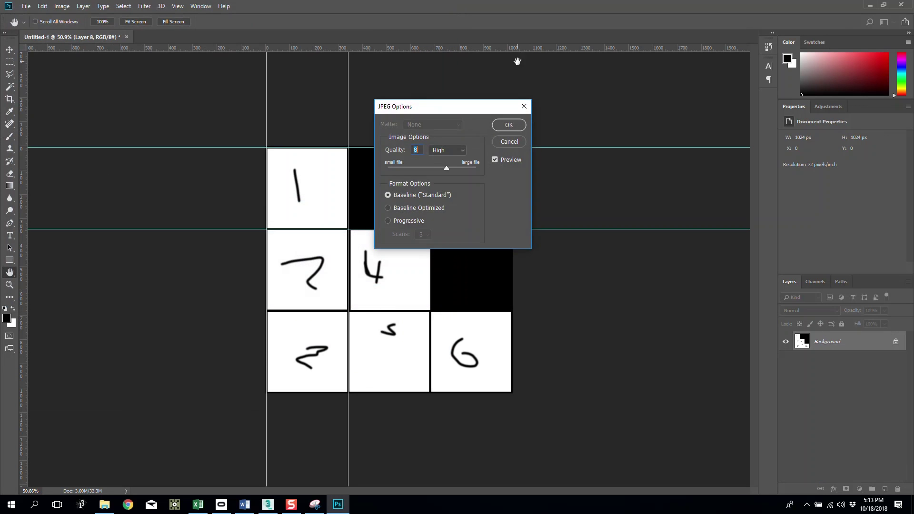
{"action": "left_click", "coordinate": [508, 124]}
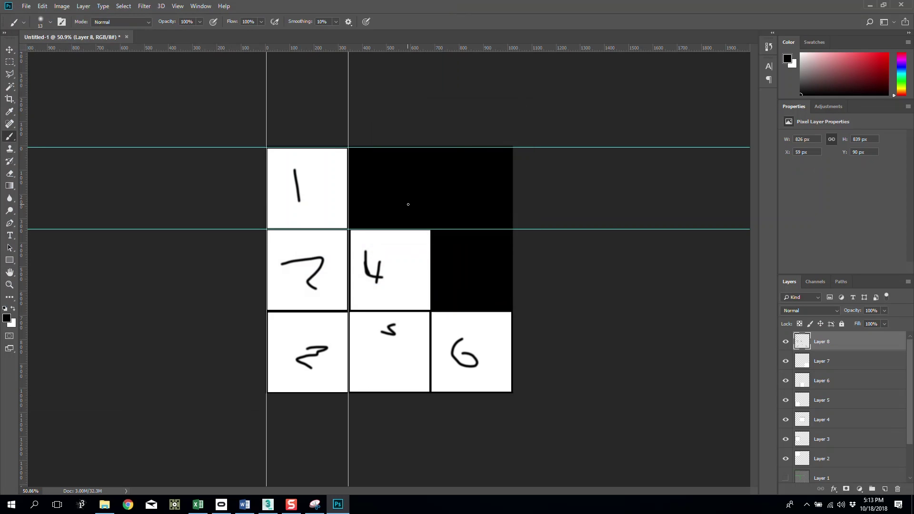
Step: Switch back to 3ds Max and close the Snipping Tool window
{"action": "left_click", "coordinate": [900, 6]}
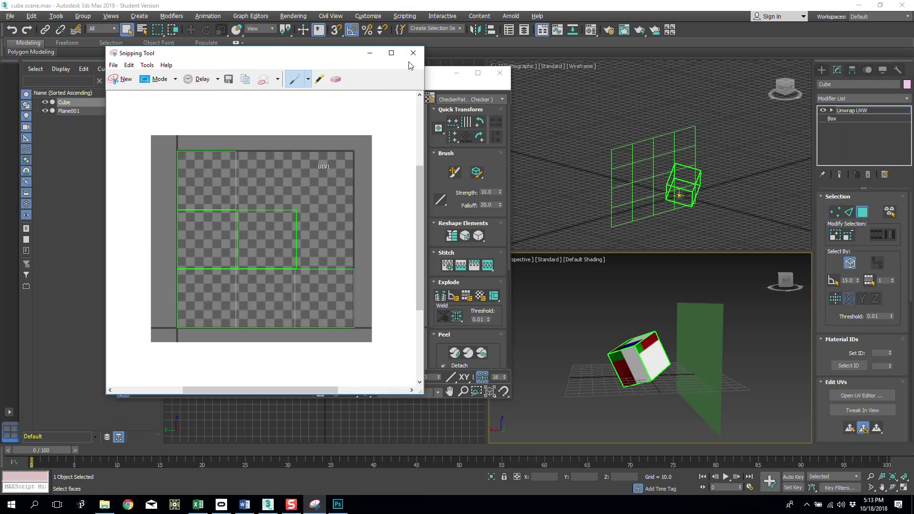
{"action": "left_click", "coordinate": [413, 56]}
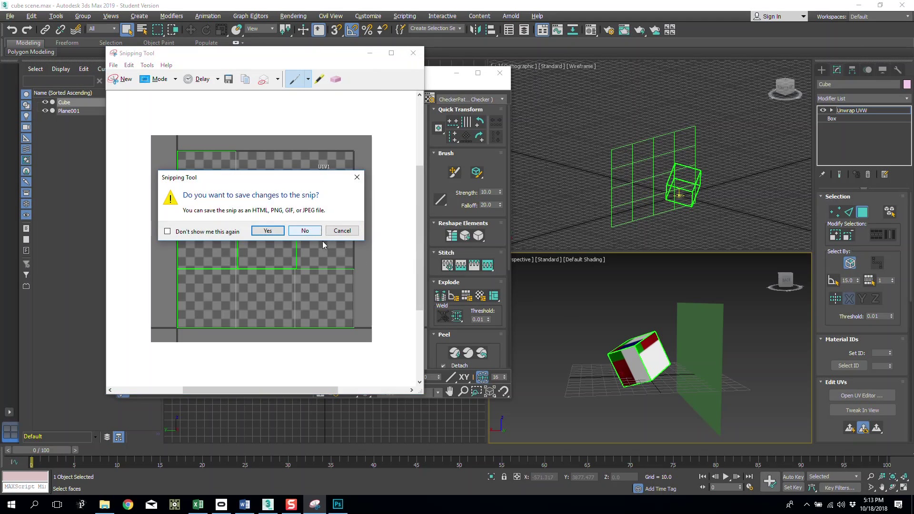
Step: Switch the Windows playback device to Speakers (High Definition Audio Device)
{"action": "left_click", "coordinate": [837, 489]}
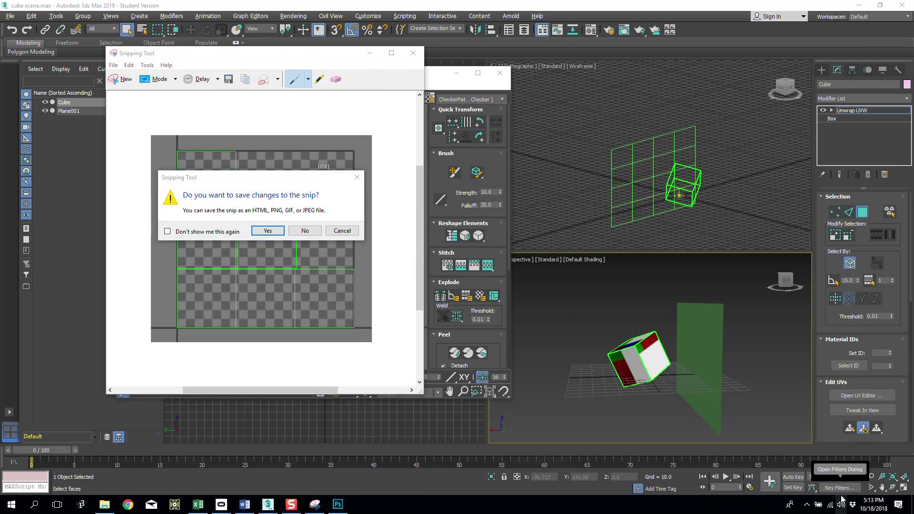
{"action": "left_click", "coordinate": [841, 508]}
{"action": "left_click", "coordinate": [824, 466]}
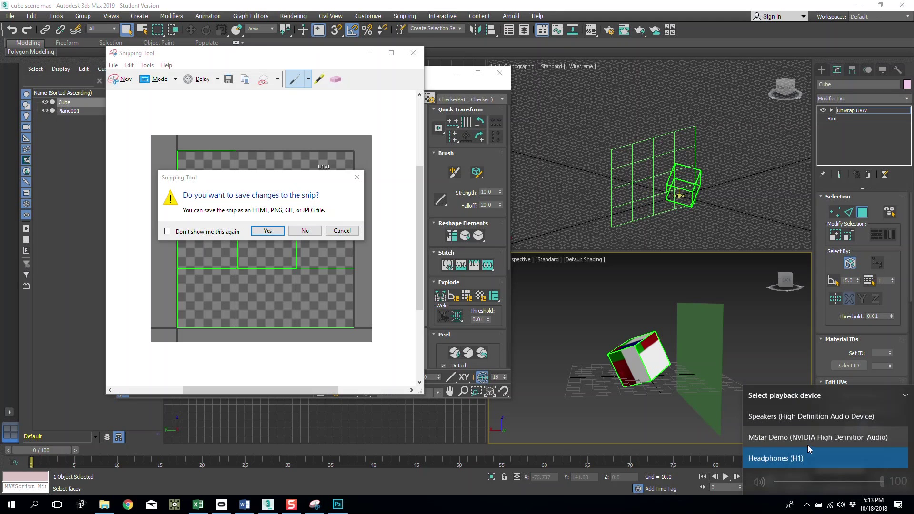
{"action": "left_click", "coordinate": [804, 423]}
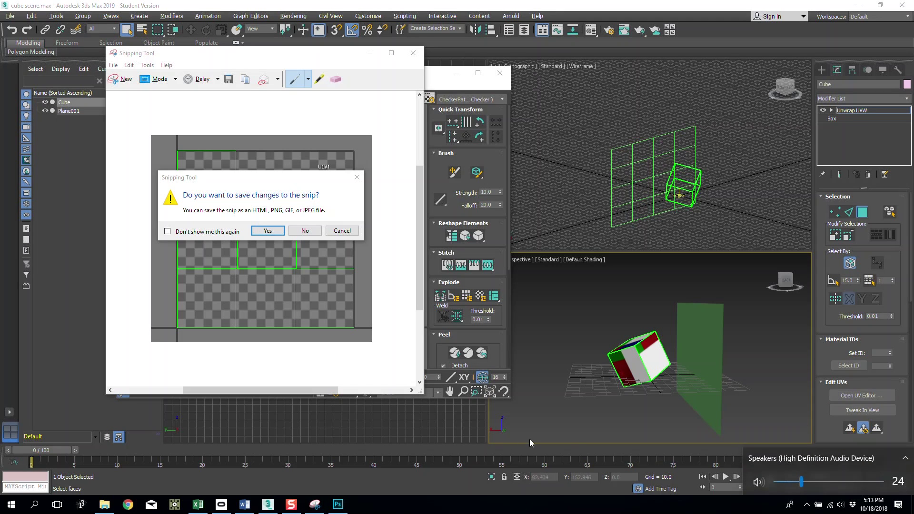
Step: Discard the unsaved snip, minimize the Edit UVWs window and leave the cube's modifier editing for the object creation settings
{"action": "key", "text": "n"}
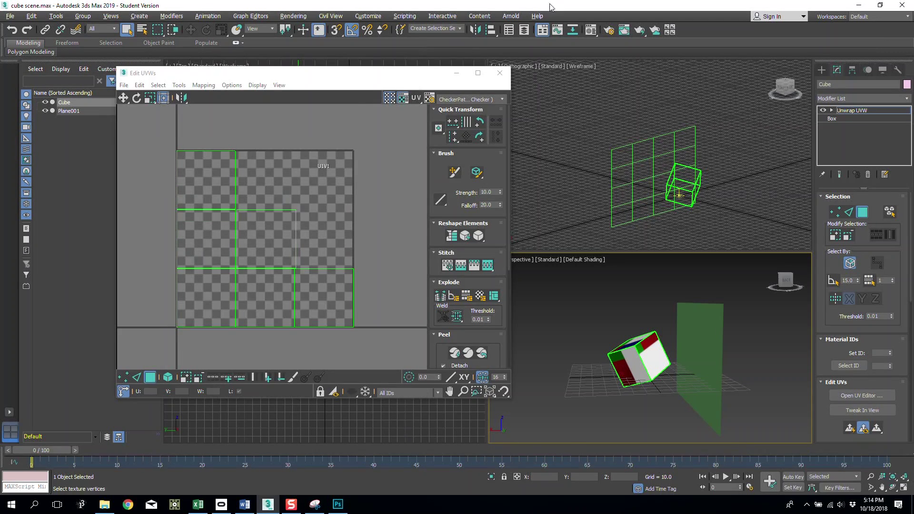
{"action": "left_click", "coordinate": [456, 73]}
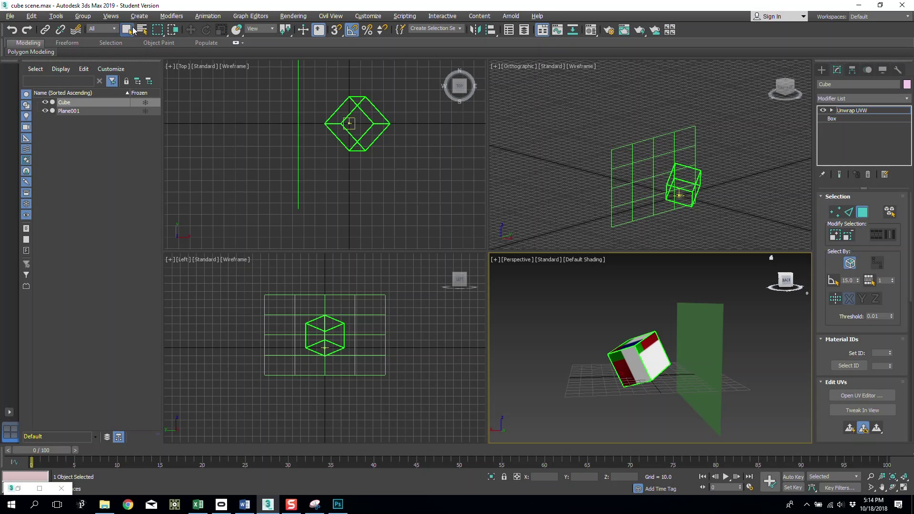
{"action": "left_click", "coordinate": [822, 70]}
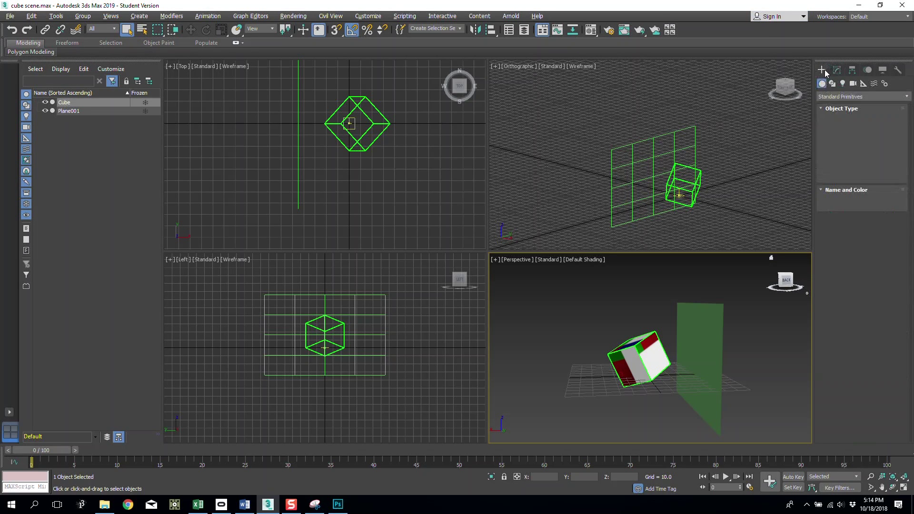
Step: Start exporting the scene in Autodesk FBX format, choosing the "camshanp tut" folder on the Desktop as destination
{"action": "left_click", "coordinate": [10, 15]}
{"action": "mouse_move", "coordinate": [28, 158]}
{"action": "left_click", "coordinate": [118, 161]}
{"action": "left_click", "coordinate": [154, 312]}
{"action": "left_click", "coordinate": [148, 199]}
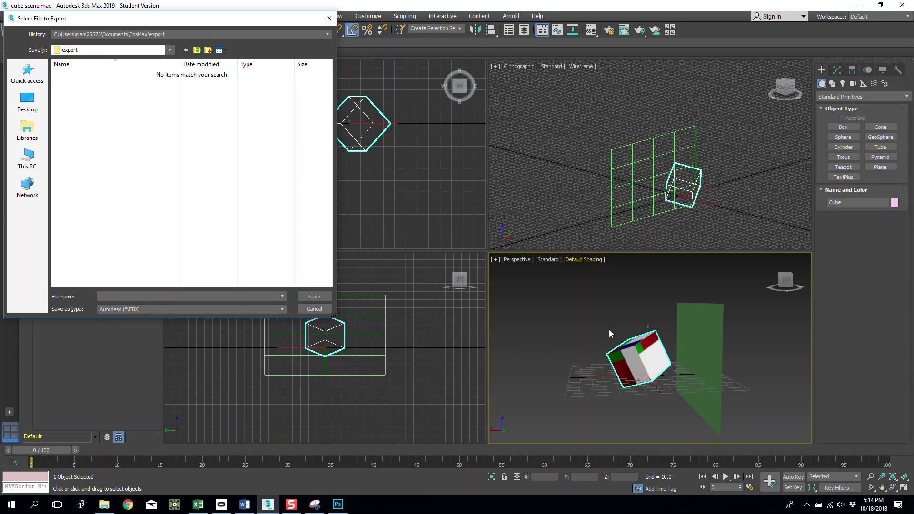
{"action": "left_click", "coordinate": [27, 102]}
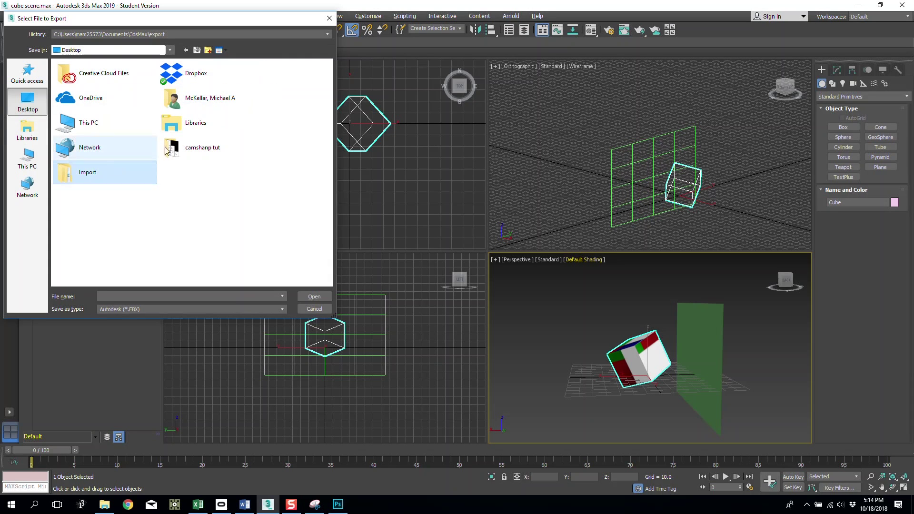
{"action": "left_click", "coordinate": [207, 144]}
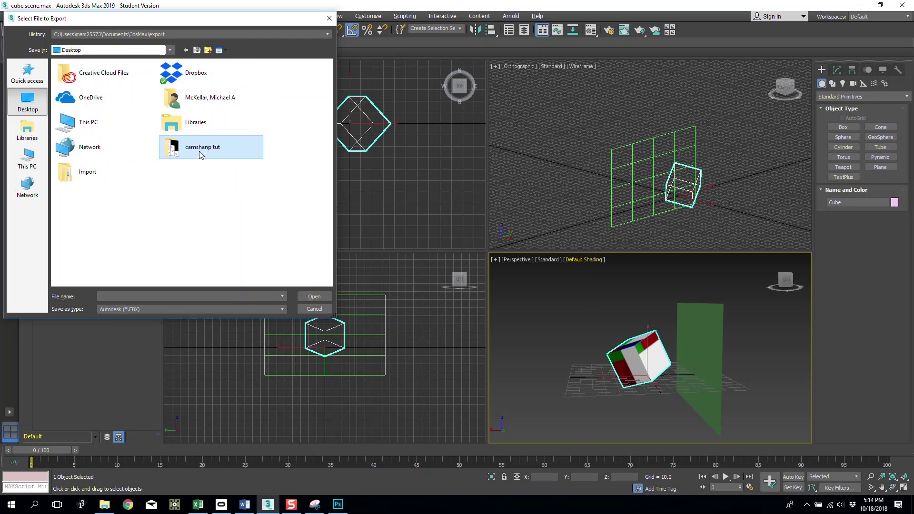
{"action": "double_click", "coordinate": [185, 148]}
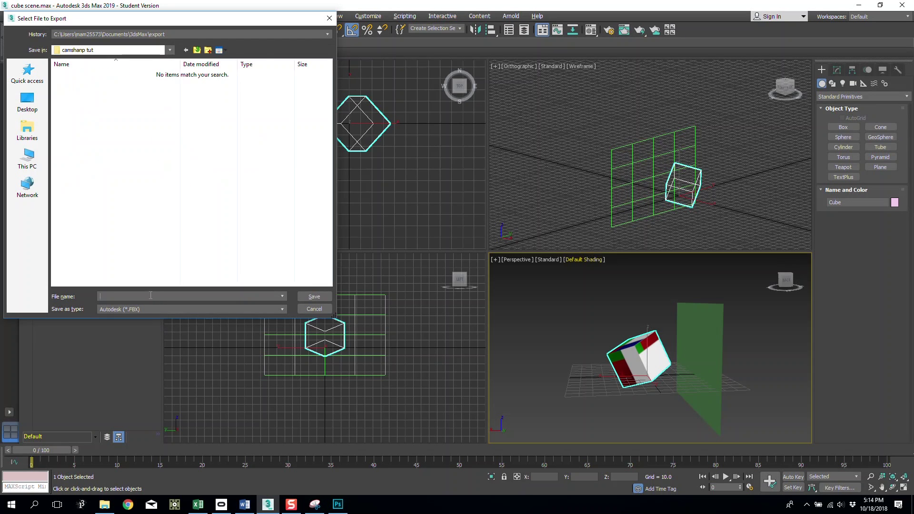
Step: Save the FBX export as "cube" with the Autodesk Media & Entertainment preset and dismiss the export report
{"action": "left_click", "coordinate": [319, 296]}
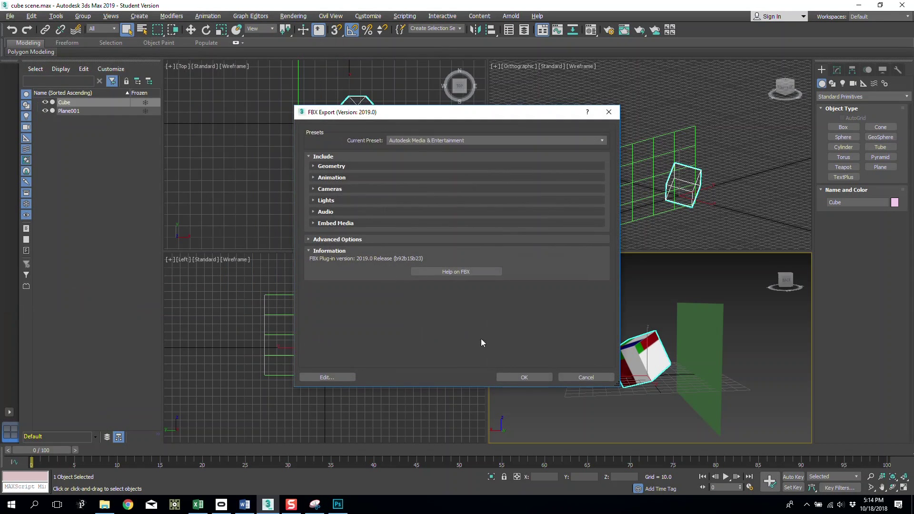
{"action": "left_click", "coordinate": [519, 377]}
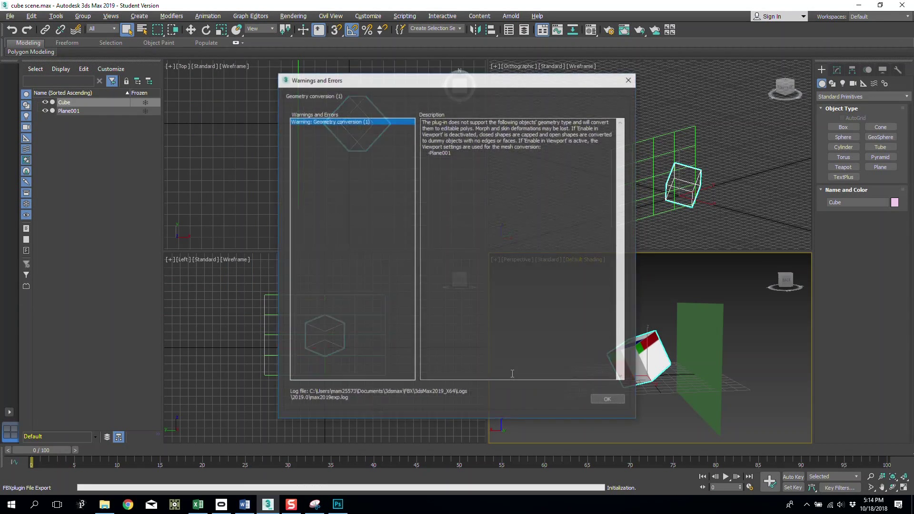
{"action": "left_click", "coordinate": [613, 402]}
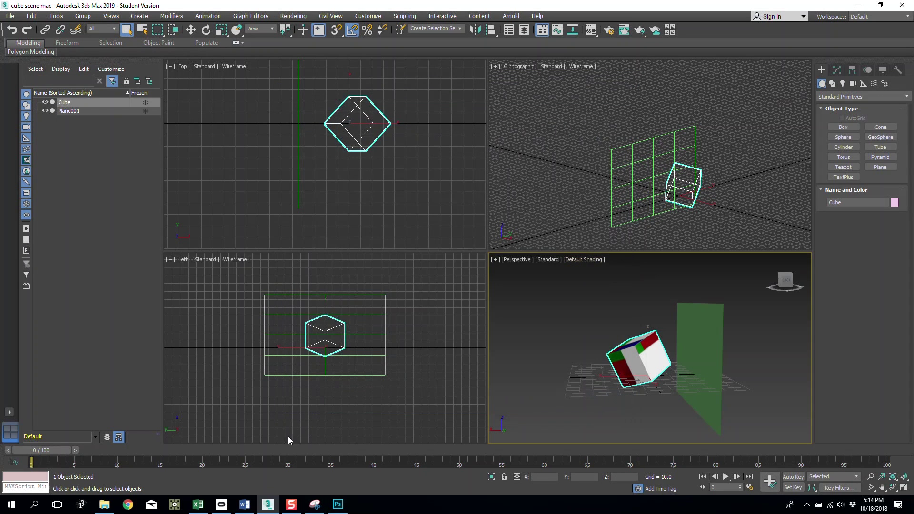
Step: Open the Desktop folder "camshanp tut" in File Explorer and select the exported cube file
{"action": "left_click", "coordinate": [104, 504]}
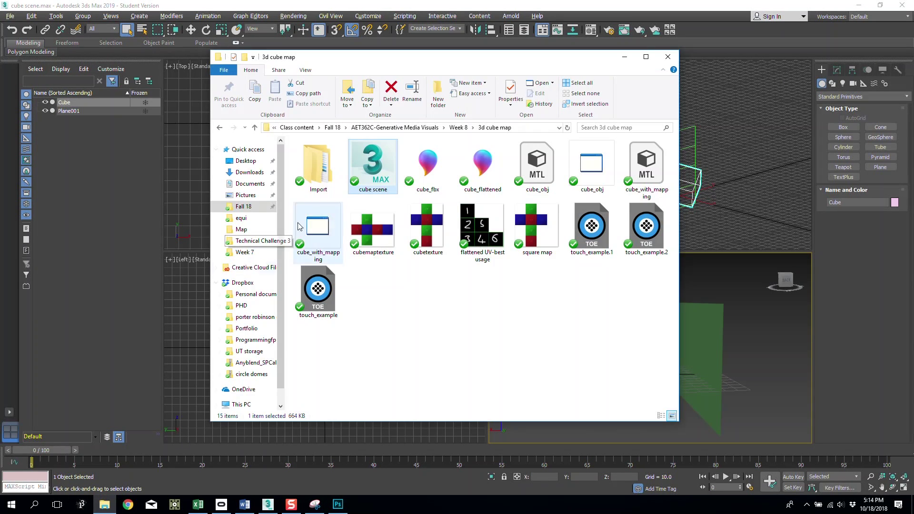
{"action": "left_click", "coordinate": [314, 183]}
{"action": "left_click", "coordinate": [245, 161]}
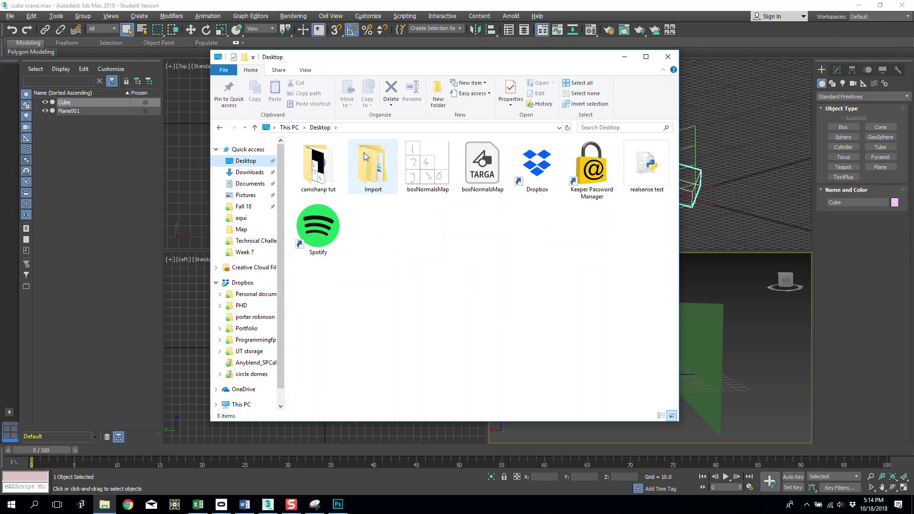
{"action": "double_click", "coordinate": [318, 164]}
{"action": "left_click", "coordinate": [324, 164]}
{"action": "left_click", "coordinate": [374, 162]}
{"action": "left_click", "coordinate": [328, 166]}
Step: Open TouchDesigner and delete all the default operators from the new project's network
{"action": "right_click", "coordinate": [175, 504]}
{"action": "left_click", "coordinate": [160, 469]}
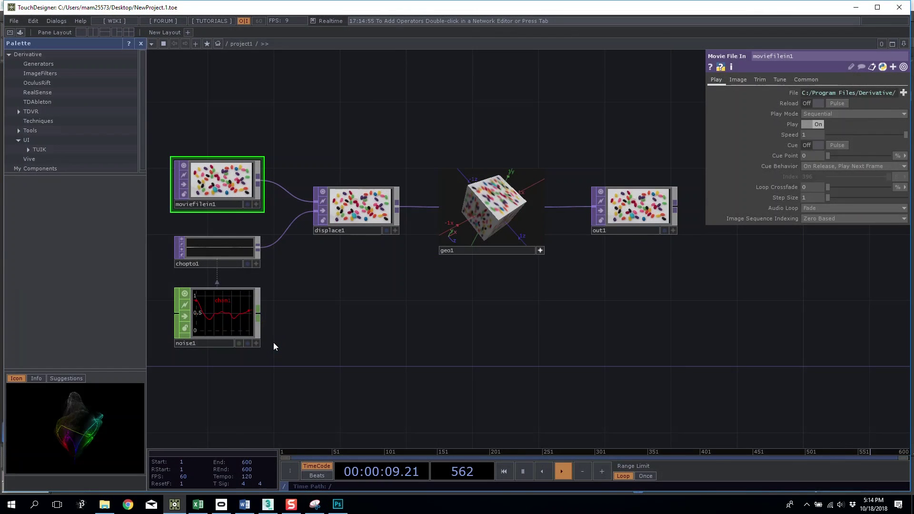
{"action": "left_click_drag", "start_coordinate": [170, 144], "coordinate": [552, 451]}
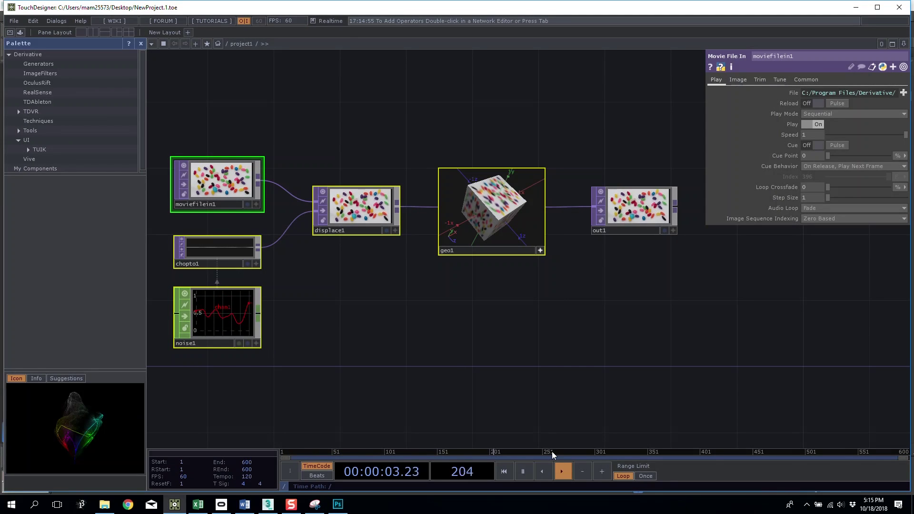
{"action": "key", "text": "Delete"}
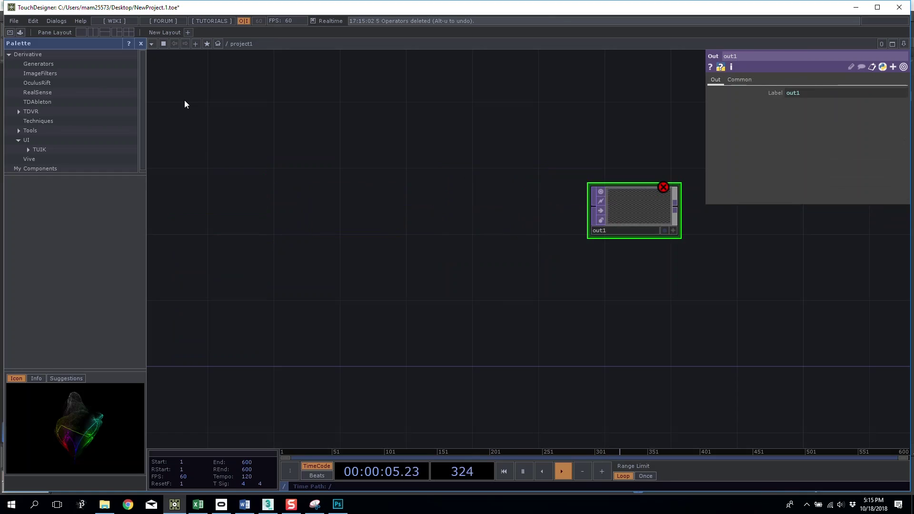
{"action": "key", "text": "Delete"}
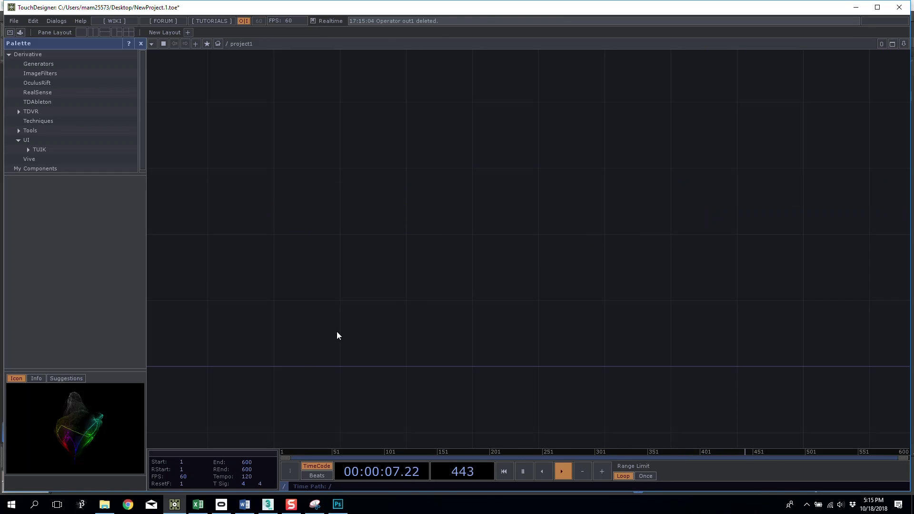
Step: Import the cube FBX and the texture coords image from File Explorer into the TouchDesigner network and arrange the two nodes
{"action": "left_click", "coordinate": [104, 504]}
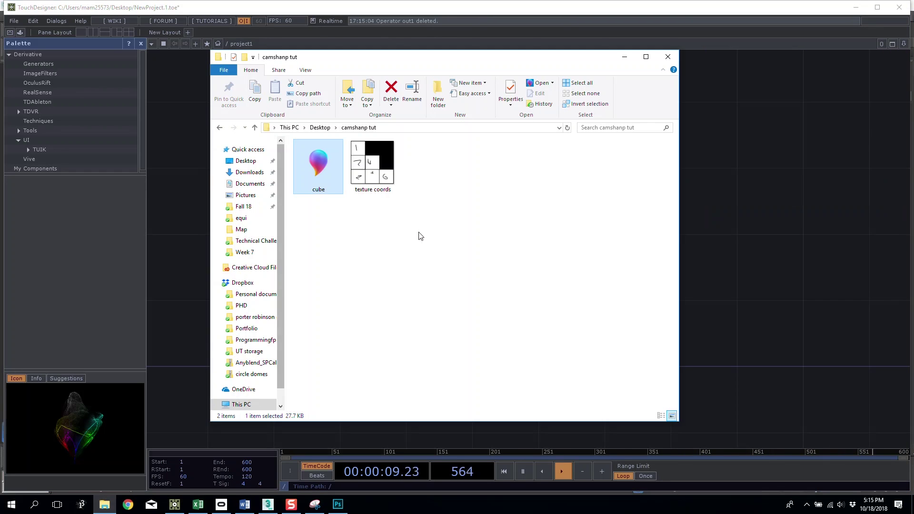
{"action": "left_click_drag", "start_coordinate": [421, 238], "coordinate": [791, 229]}
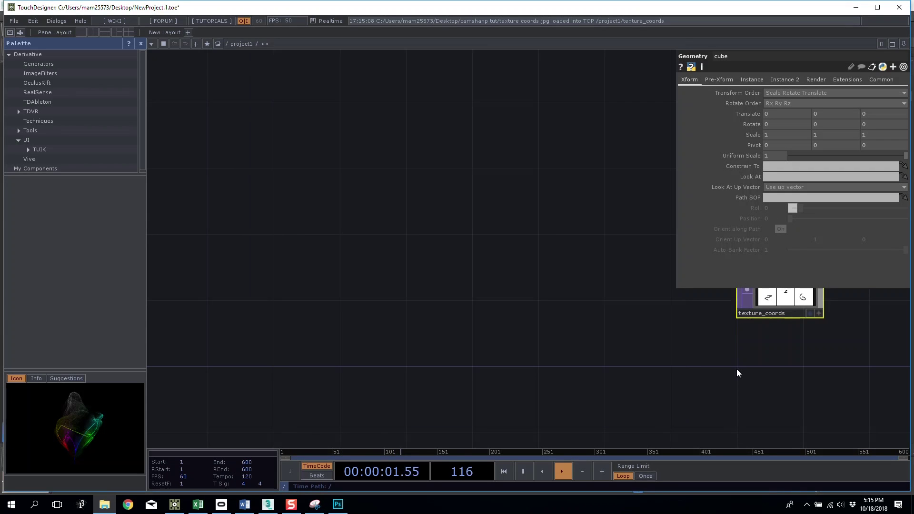
{"action": "left_click", "coordinate": [737, 370]}
{"action": "left_click_drag", "start_coordinate": [622, 292], "coordinate": [419, 265]}
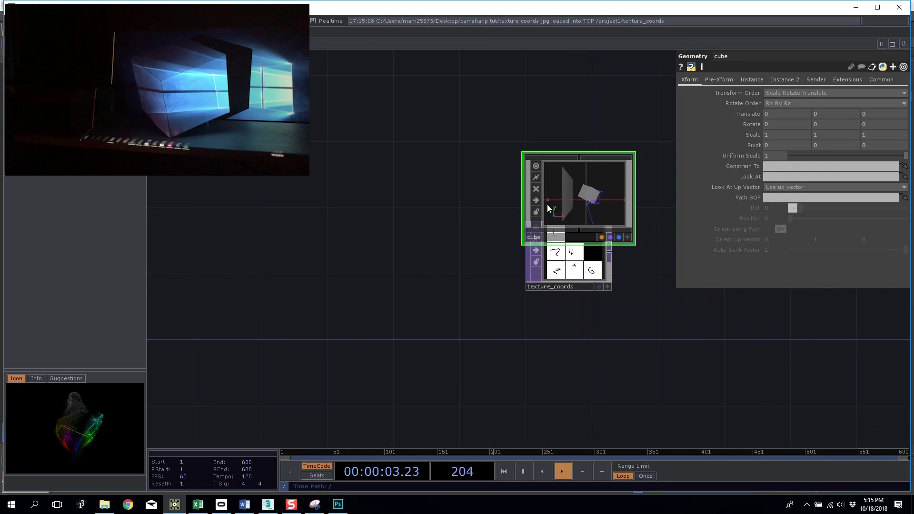
{"action": "left_click_drag", "start_coordinate": [553, 205], "coordinate": [322, 205]}
{"action": "left_click_drag", "start_coordinate": [526, 290], "coordinate": [245, 357]}
Step: Inside the imported cube component, delete the takes, exportAnim and Plane001 operators, keeping only Cube
{"action": "key", "text": "i"}
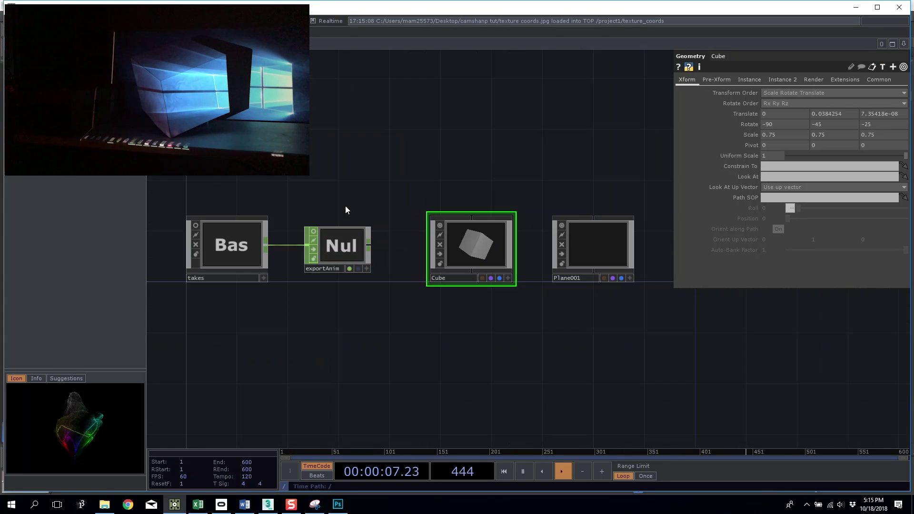
{"action": "left_click_drag", "start_coordinate": [212, 194], "coordinate": [361, 300]}
{"action": "key", "text": "Delete"}
{"action": "left_click", "coordinate": [596, 241]}
{"action": "key", "text": "Delete"}
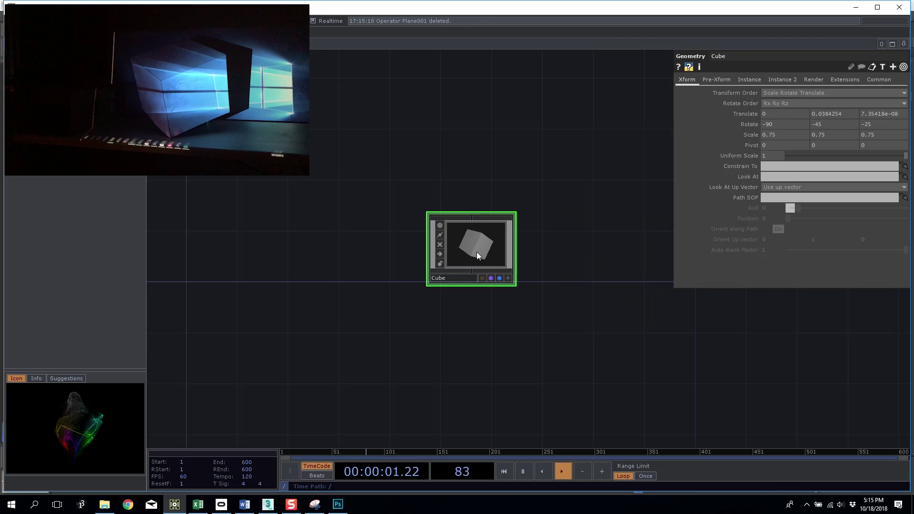
Step: Go inside the Cube geometry to examine its material and mesh, and return to its parent network
{"action": "key", "text": "i"}
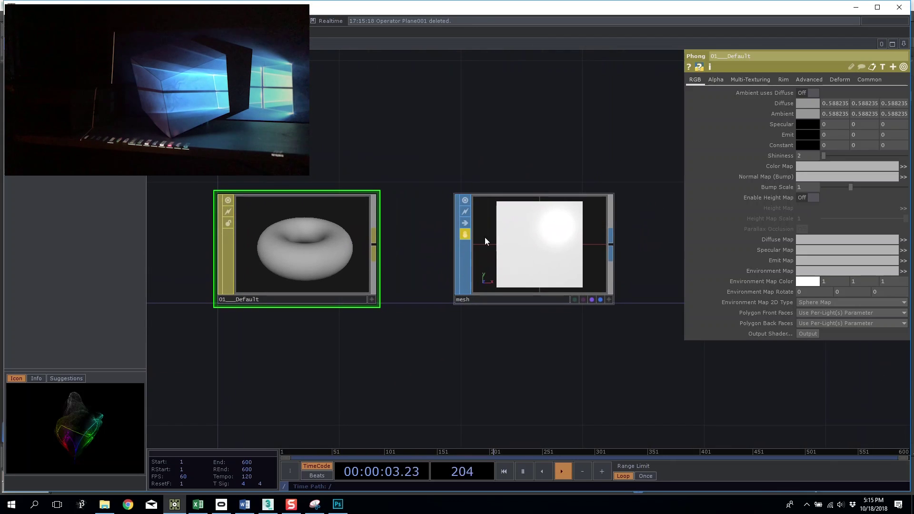
{"action": "left_click", "coordinate": [518, 241]}
{"action": "scroll", "coordinate": [409, 231], "scroll_direction": "down", "scroll_amount": 5}
{"action": "key", "text": "p"}
{"action": "key", "text": "u"}
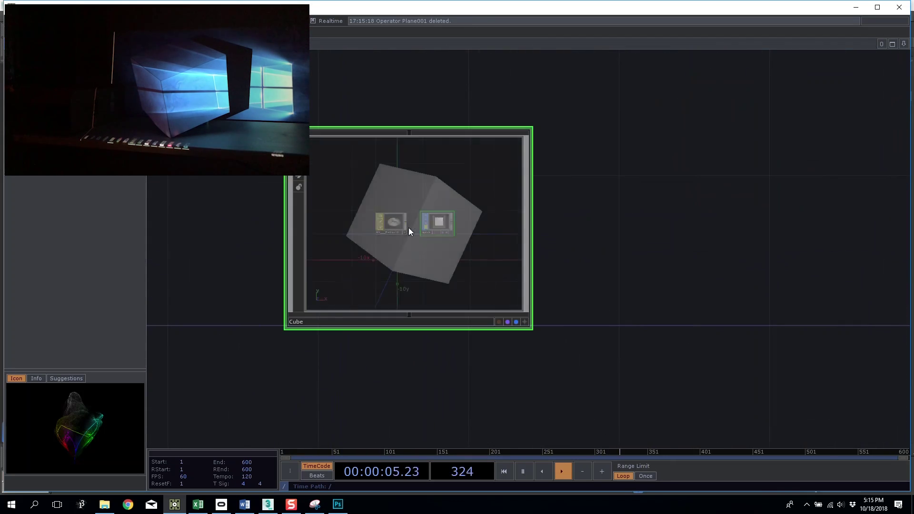
Step: Cut the Cube geometry from the imported component and paste it into the project1 network
{"action": "key", "text": "p"}
{"action": "key", "text": "Delete"}
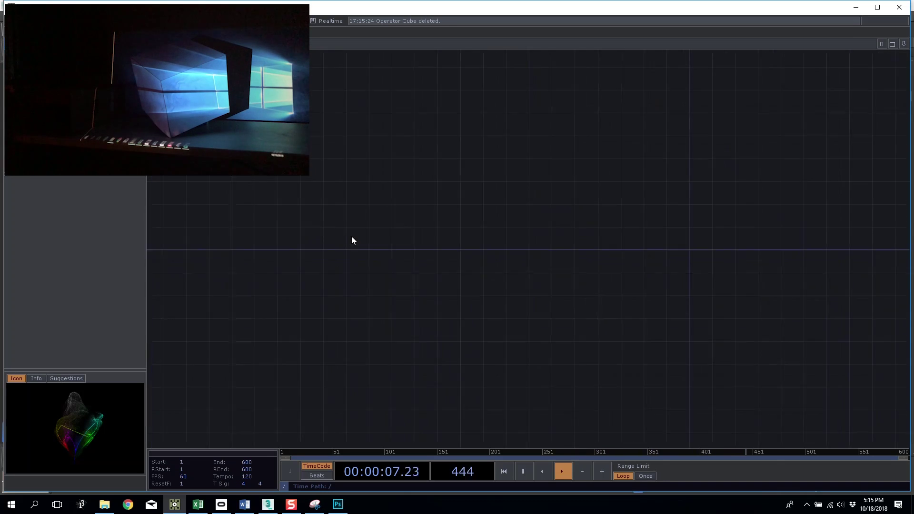
{"action": "key", "text": "ctrl+v"}
{"action": "scroll", "coordinate": [352, 237], "scroll_direction": "down", "scroll_amount": 4}
{"action": "key", "text": "ctrl+v"}
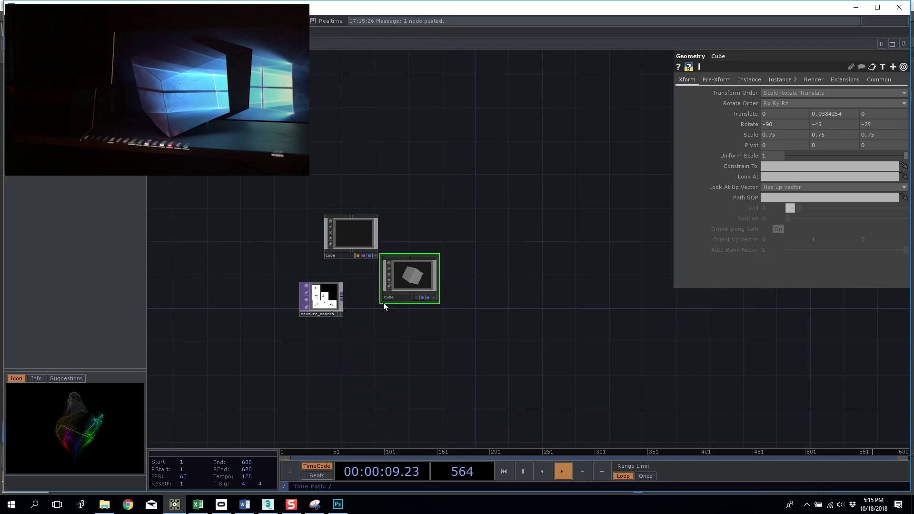
Step: Delete the emptied cube component and move the pasted Cube geometry above texture_coords
{"action": "left_click", "coordinate": [340, 227]}
{"action": "key", "text": "Delete"}
{"action": "left_click_drag", "start_coordinate": [408, 274], "coordinate": [326, 224]}
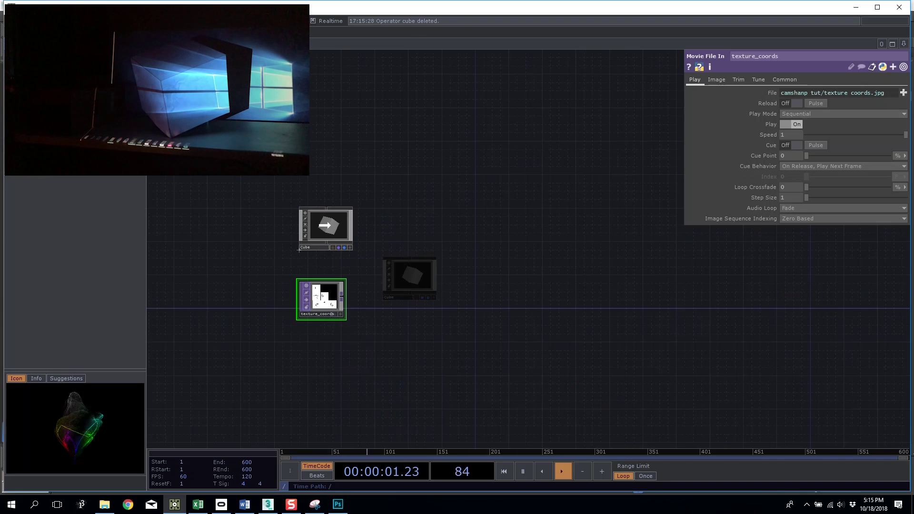
Step: Cancel copying texture_coords into Cube and create a Constant material beside the texture node
{"action": "left_click", "coordinate": [324, 294]}
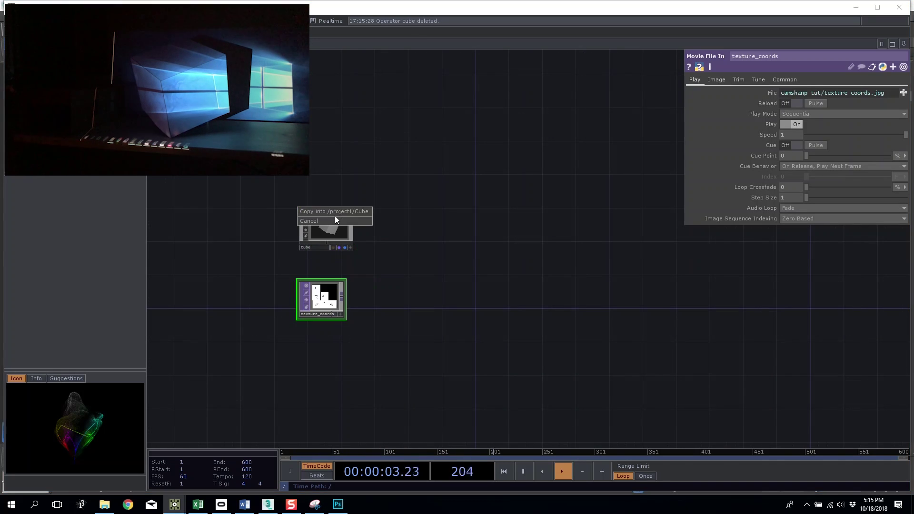
{"action": "key", "text": "Tab"}
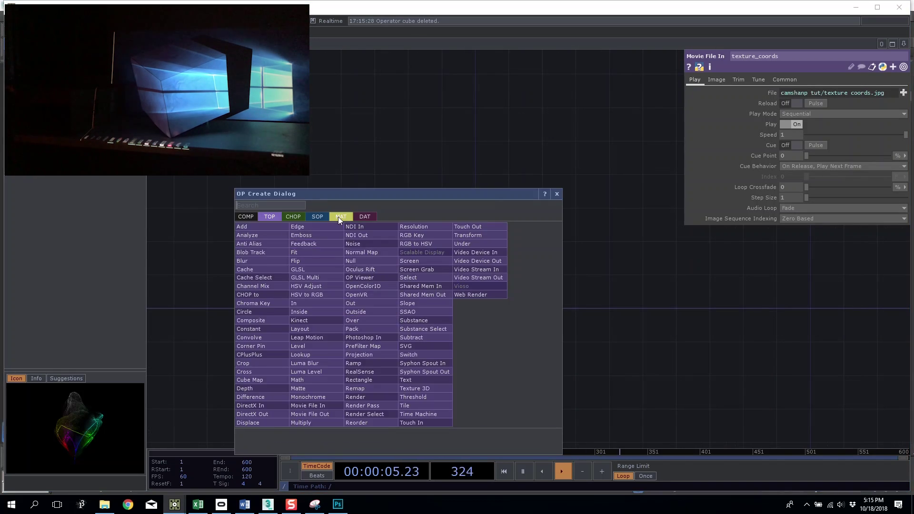
{"action": "left_click", "coordinate": [338, 215]}
{"action": "left_click", "coordinate": [282, 224]}
{"action": "left_click", "coordinate": [398, 285]}
Step: Use texture_coords as the Constant material's color map and assign that material to the Cube geometry
{"action": "left_click_drag", "start_coordinate": [342, 296], "coordinate": [338, 228]}
{"action": "left_click", "coordinate": [339, 228]}
{"action": "scroll", "coordinate": [333, 231], "scroll_direction": "up", "scroll_amount": 1}
{"action": "scroll", "coordinate": [331, 227], "scroll_direction": "up", "scroll_amount": 2}
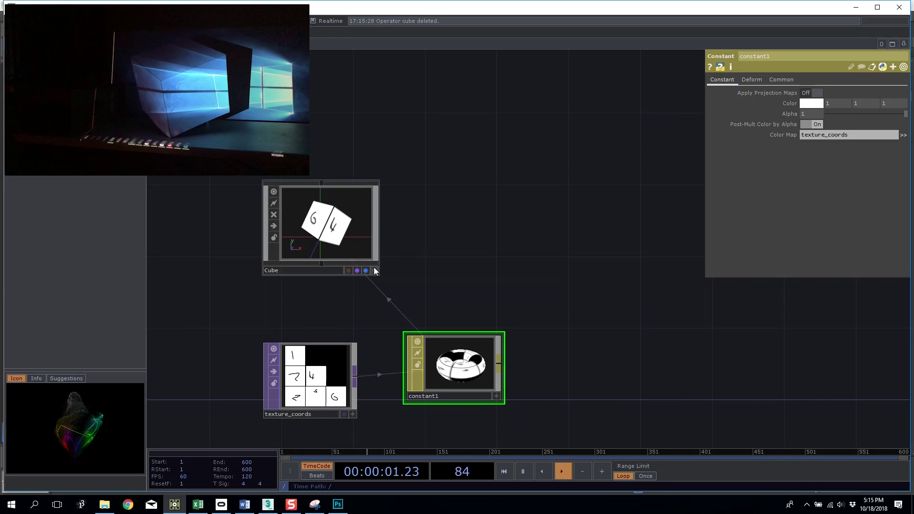
Step: Rotate the view inside the Cube node to examine how the numbered texture maps onto its faces
{"action": "left_click_drag", "start_coordinate": [321, 224], "coordinate": [340, 219]}
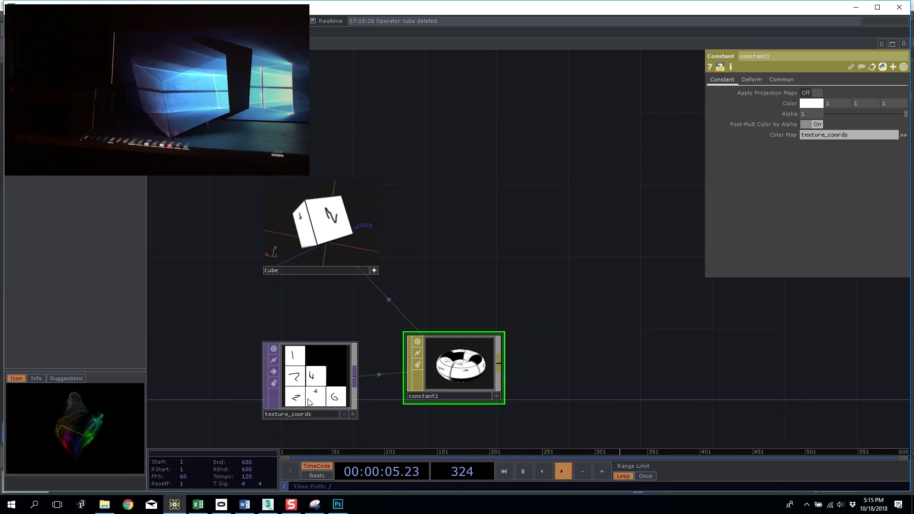
{"action": "left_click_drag", "start_coordinate": [333, 229], "coordinate": [350, 261]}
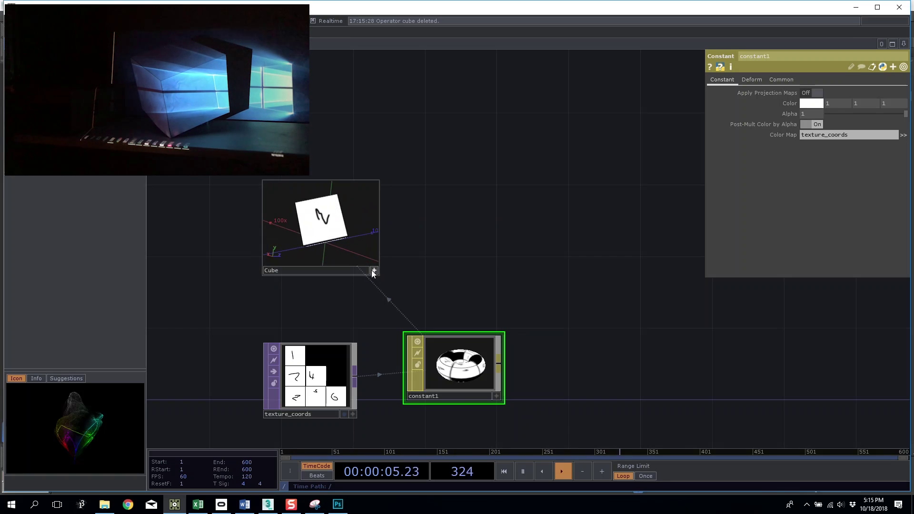
{"action": "right_click", "coordinate": [336, 235]}
{"action": "left_click", "coordinate": [320, 213]}
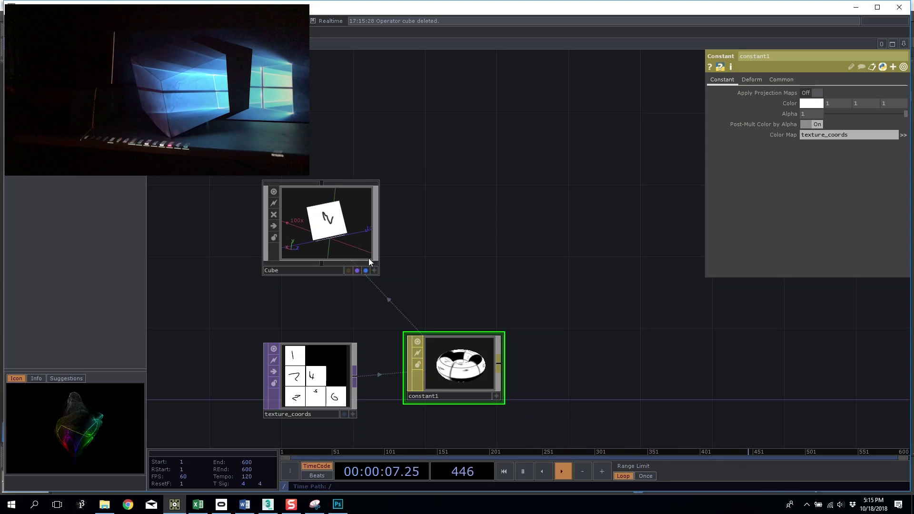
Step: Add a Camera component and a Light component beside it, above the Cube geometry in the network
{"action": "left_click_drag", "start_coordinate": [373, 268], "coordinate": [328, 228]}
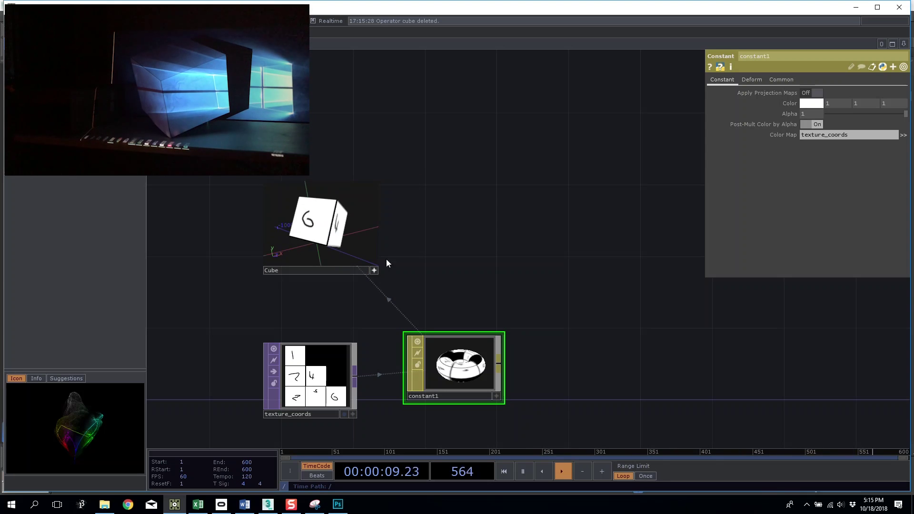
{"action": "key", "text": "Tab"}
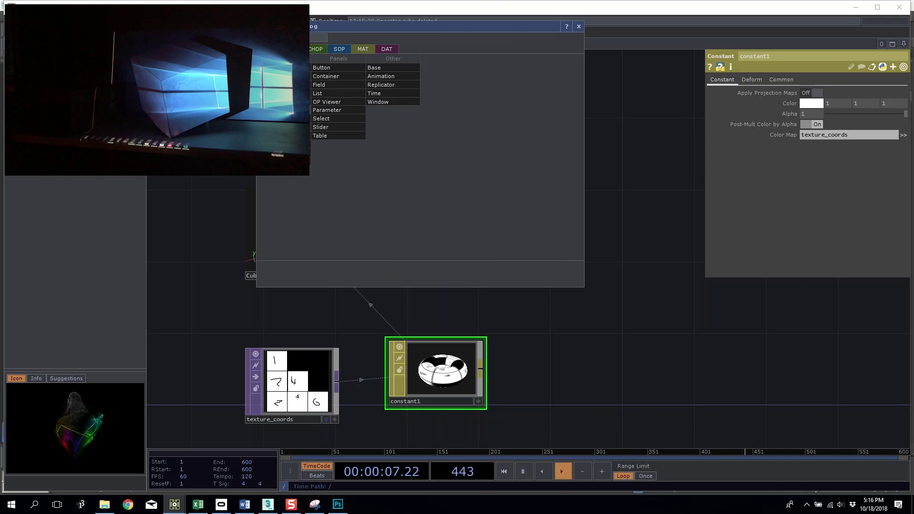
{"action": "left_click", "coordinate": [284, 93]}
{"action": "left_click", "coordinate": [562, 127]}
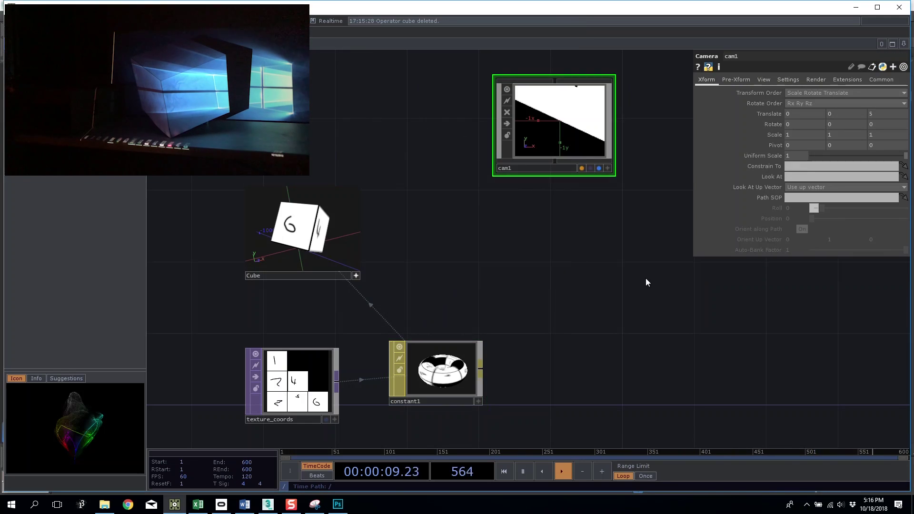
{"action": "key", "text": "Tab"}
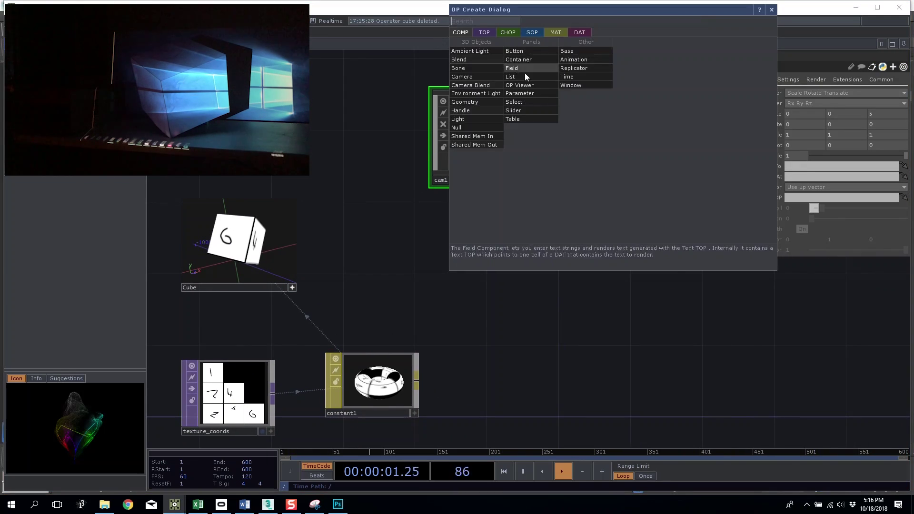
{"action": "left_click", "coordinate": [473, 120]}
{"action": "left_click", "coordinate": [627, 142]}
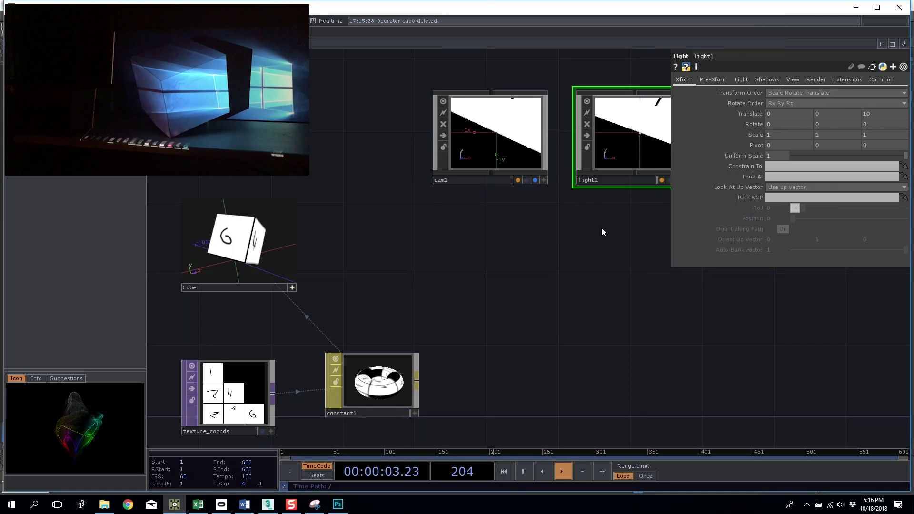
Step: Move the constant1 material closer to the Cube and create a Render TOP below the camera and light
{"action": "left_click_drag", "start_coordinate": [343, 409], "coordinate": [289, 375]}
{"action": "key", "text": "Tab"}
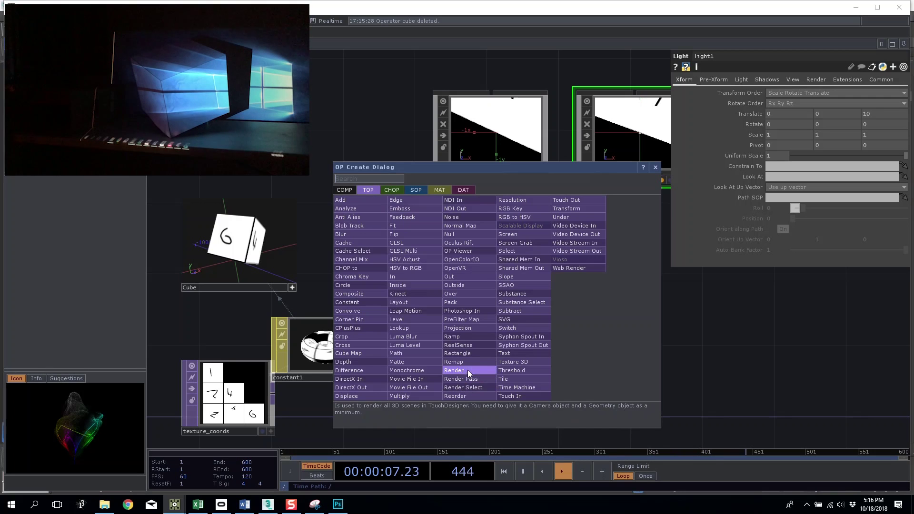
{"action": "left_click", "coordinate": [467, 371]}
{"action": "left_click", "coordinate": [479, 338]}
{"action": "left_click_drag", "start_coordinate": [479, 338], "coordinate": [484, 287]}
{"action": "left_click_drag", "start_coordinate": [435, 307], "coordinate": [470, 319]}
{"action": "left_click_drag", "start_coordinate": [573, 285], "coordinate": [508, 314]}
Step: Add the camSchnappr palette component to the network beside render1
{"action": "key", "text": "Tab"}
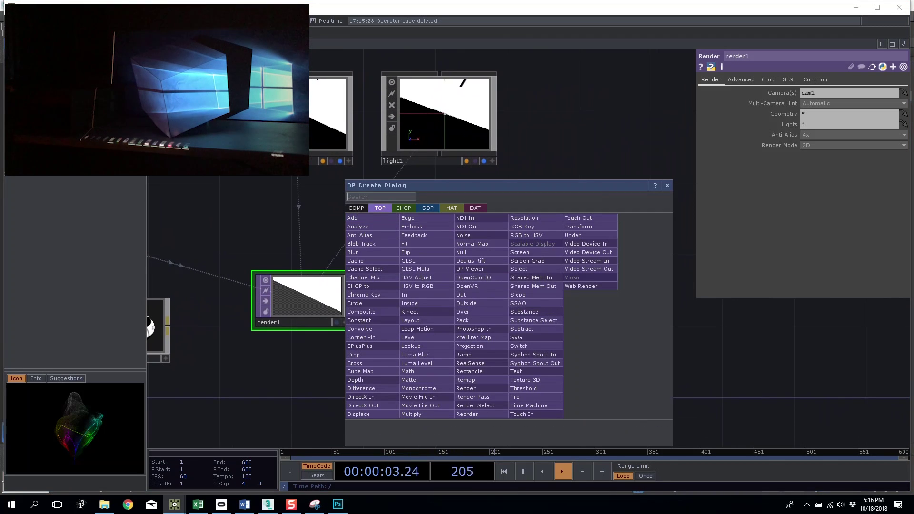
{"action": "left_click", "coordinate": [33, 171]}
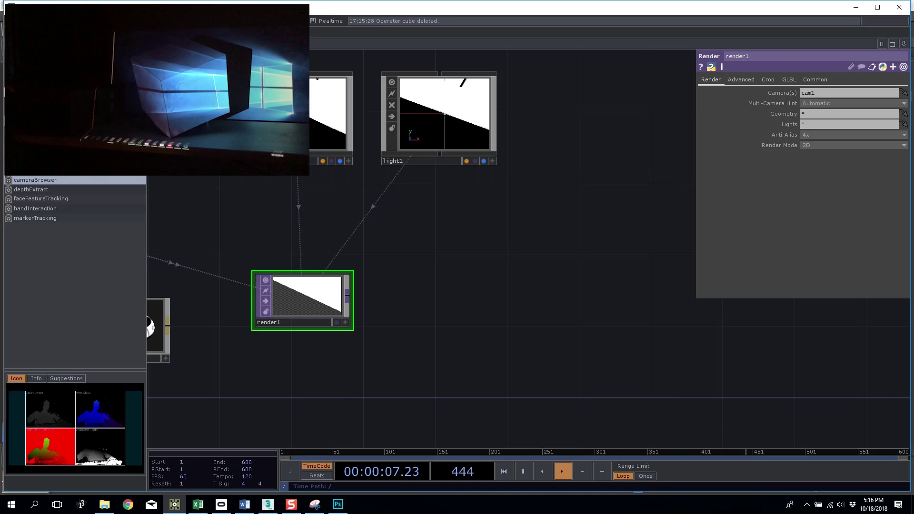
{"action": "left_click", "coordinate": [29, 162]}
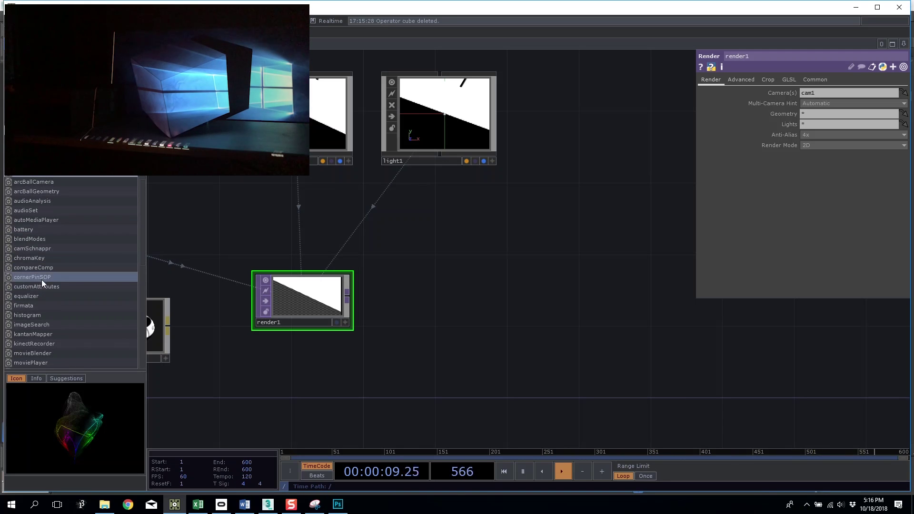
{"action": "left_click_drag", "start_coordinate": [42, 248], "coordinate": [582, 281]}
{"action": "left_click_drag", "start_coordinate": [613, 229], "coordinate": [587, 306]}
{"action": "left_click_drag", "start_coordinate": [579, 238], "coordinate": [560, 224]}
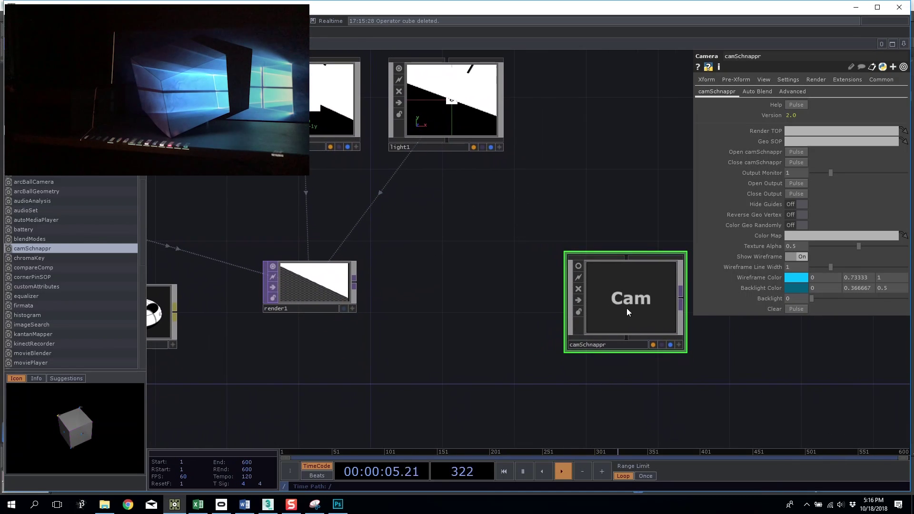
Step: Assign render1 as camSchnappr's Render TOP
{"action": "left_click_drag", "start_coordinate": [627, 312], "coordinate": [591, 293]}
{"action": "mouse_move", "coordinate": [429, 292]}
{"action": "left_mouse_down"}
{"action": "mouse_move", "coordinate": [386, 256]}
{"action": "mouse_move", "coordinate": [424, 270]}
{"action": "mouse_move", "coordinate": [444, 292]}
{"action": "left_mouse_up"}
{"action": "left_click_drag", "start_coordinate": [376, 244], "coordinate": [847, 130]}
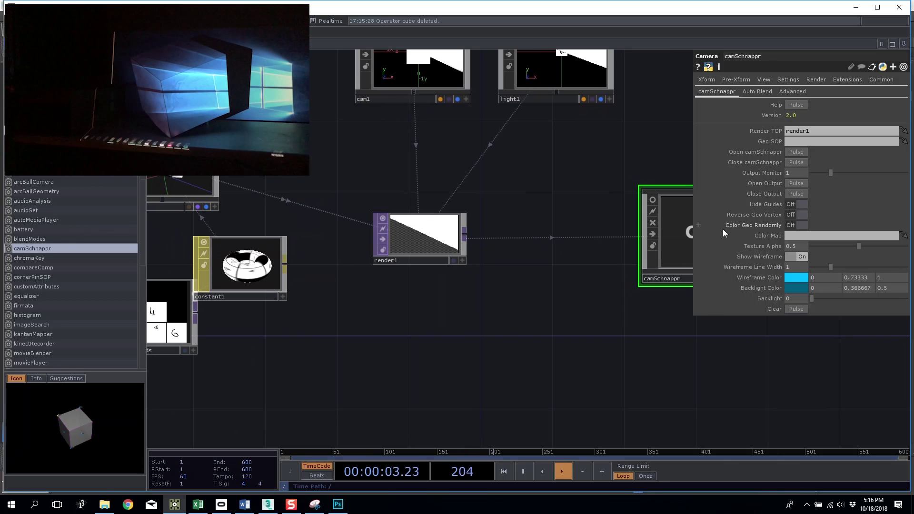
Step: Show camSchnappr's parameters in a floating window and set its Geo SOP to the Cube's mesh with a relative path
{"action": "right_click", "coordinate": [685, 227]}
{"action": "left_click", "coordinate": [712, 163]}
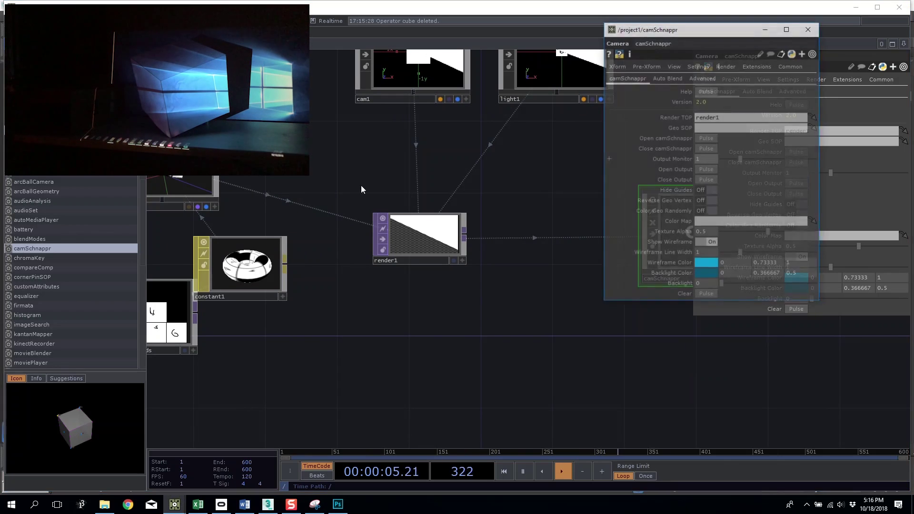
{"action": "left_click", "coordinate": [181, 188]}
{"action": "key", "text": "i"}
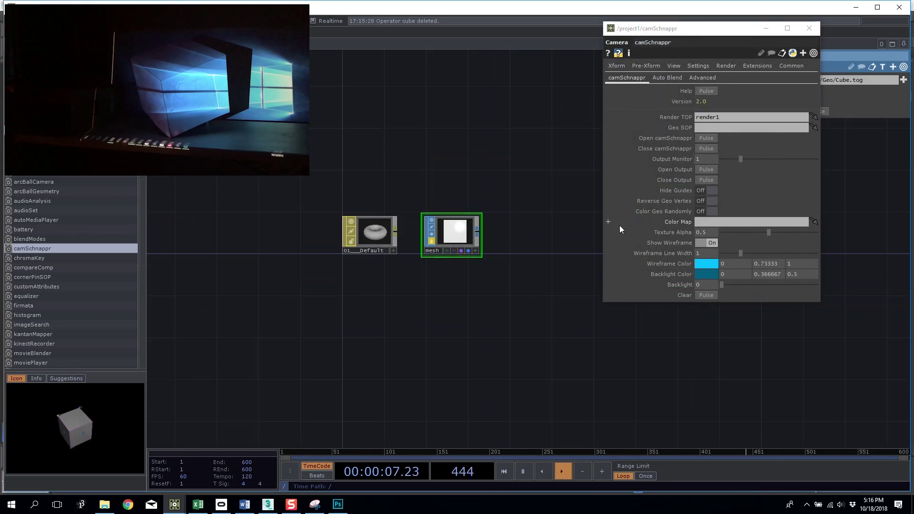
{"action": "left_click_drag", "start_coordinate": [448, 232], "coordinate": [710, 126]}
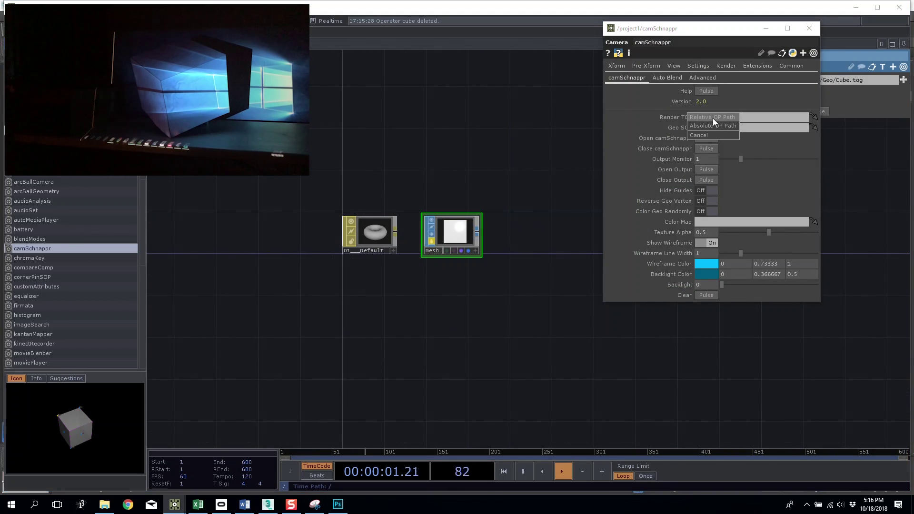
{"action": "left_click", "coordinate": [713, 118]}
{"action": "key", "text": "u"}
{"action": "scroll", "coordinate": [495, 340], "scroll_direction": "down", "scroll_amount": 5}
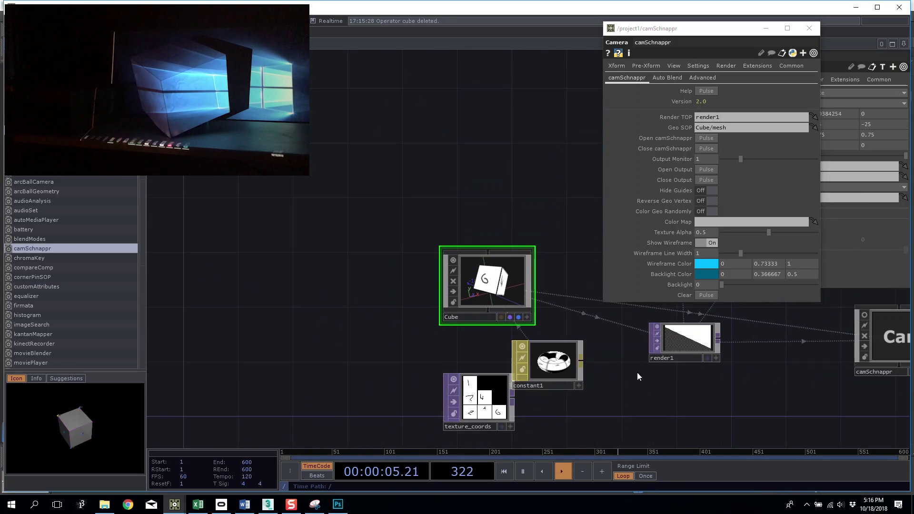
Step: Open camSchnappr's main window and its projector output, and arrange the main window and parameter window side by side
{"action": "left_click_drag", "start_coordinate": [649, 379], "coordinate": [204, 317]}
{"action": "scroll", "coordinate": [548, 266], "scroll_direction": "up", "scroll_amount": 3}
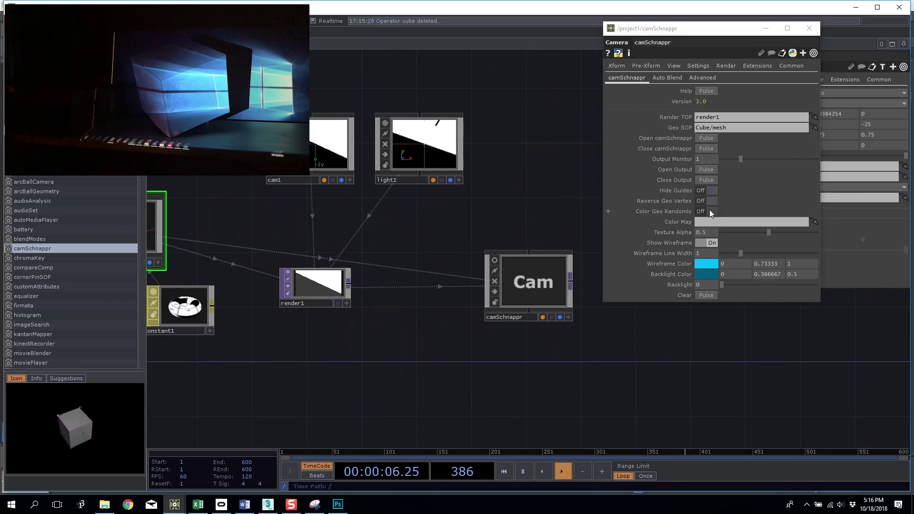
{"action": "left_click", "coordinate": [701, 139]}
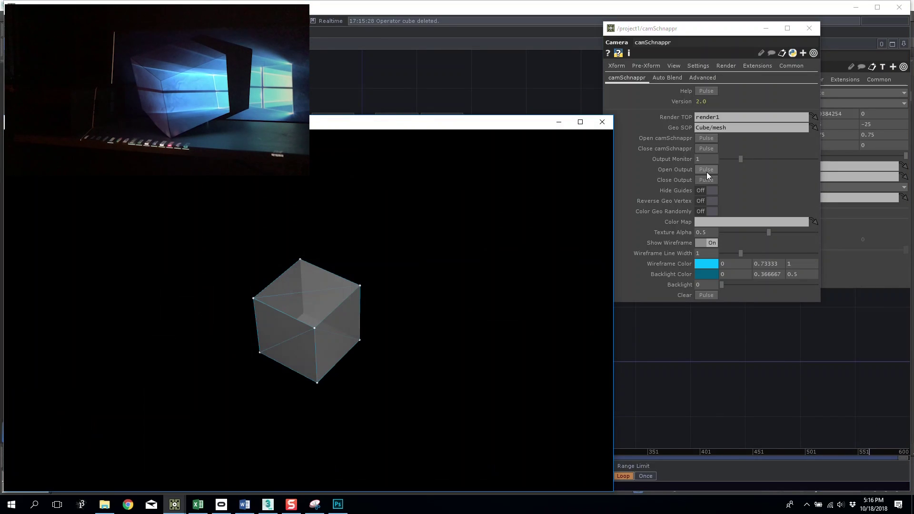
{"action": "left_click", "coordinate": [707, 170]}
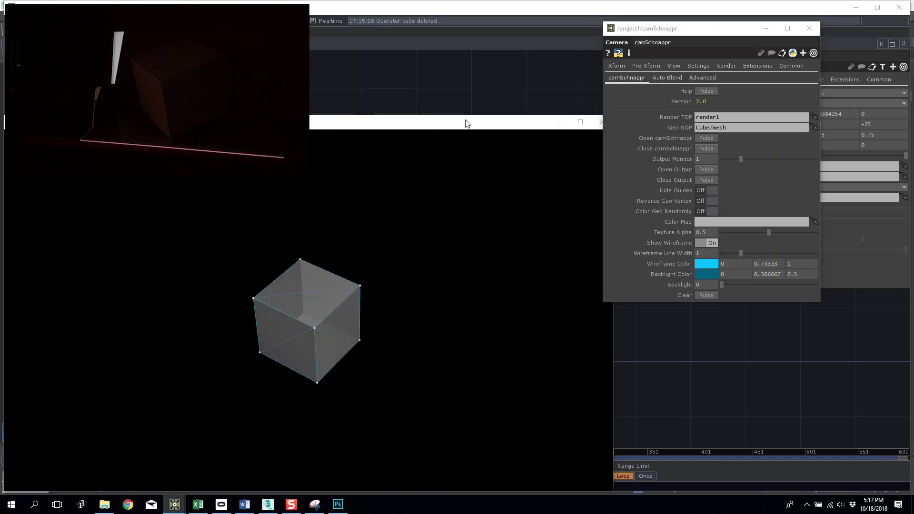
{"action": "left_click_drag", "start_coordinate": [466, 127], "coordinate": [532, 80]}
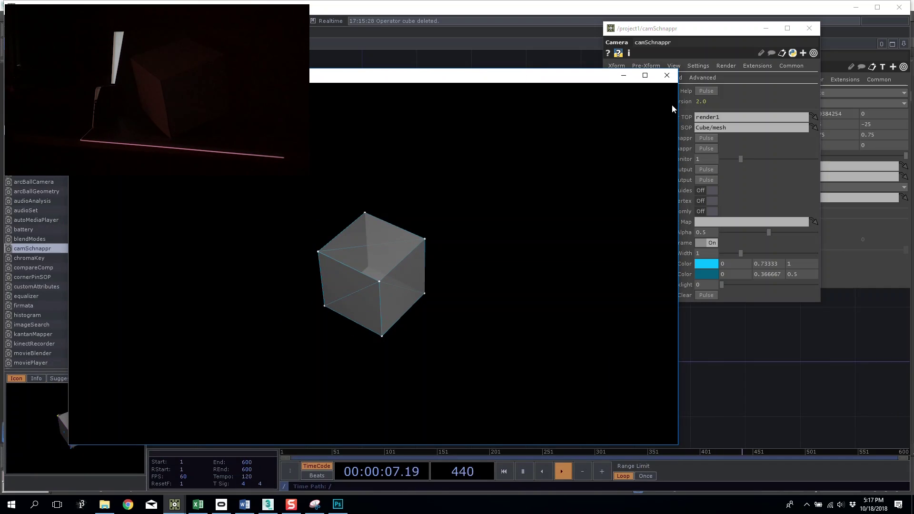
{"action": "left_click_drag", "start_coordinate": [695, 45], "coordinate": [756, 87]}
{"action": "left_click_drag", "start_coordinate": [419, 82], "coordinate": [381, 57]}
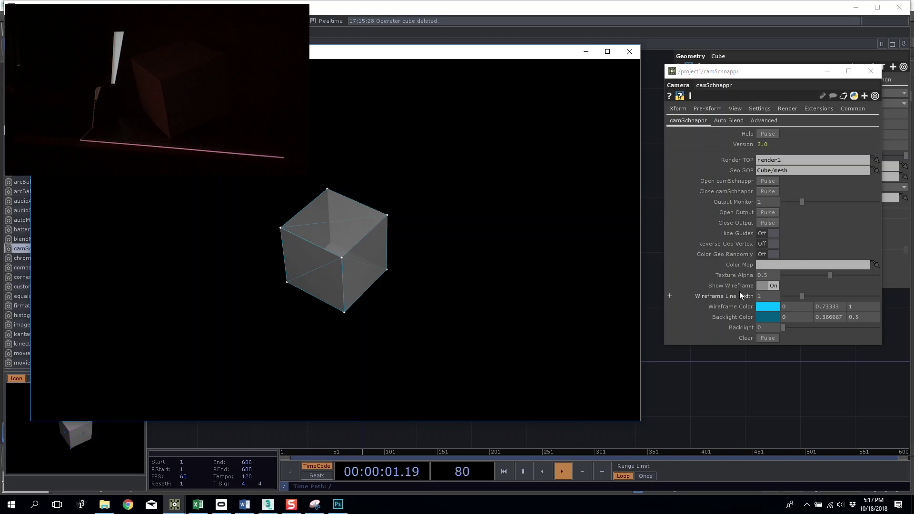
{"action": "left_click_drag", "start_coordinate": [436, 56], "coordinate": [425, 105]}
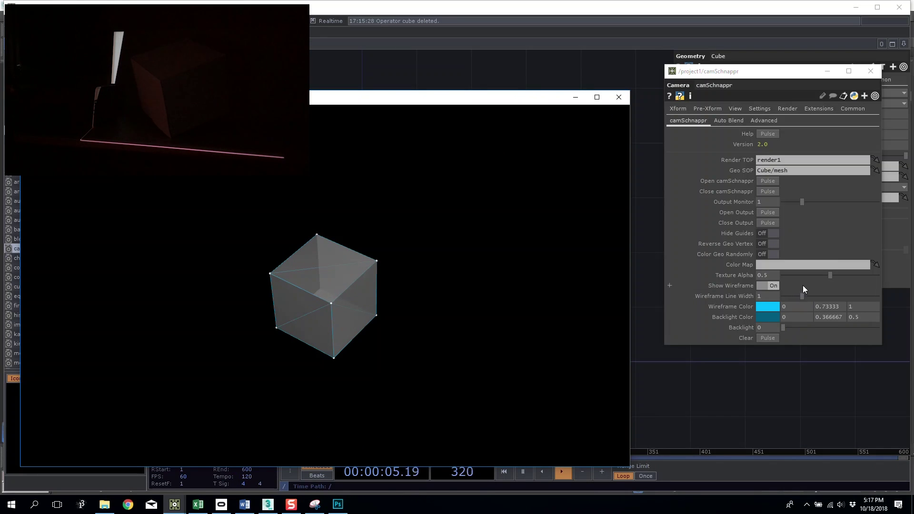
Step: Assign texture_coords as camSchnappr's Color Map and set the Texture Alpha to 0.49
{"action": "left_click_drag", "start_coordinate": [513, 98], "coordinate": [460, 414]}
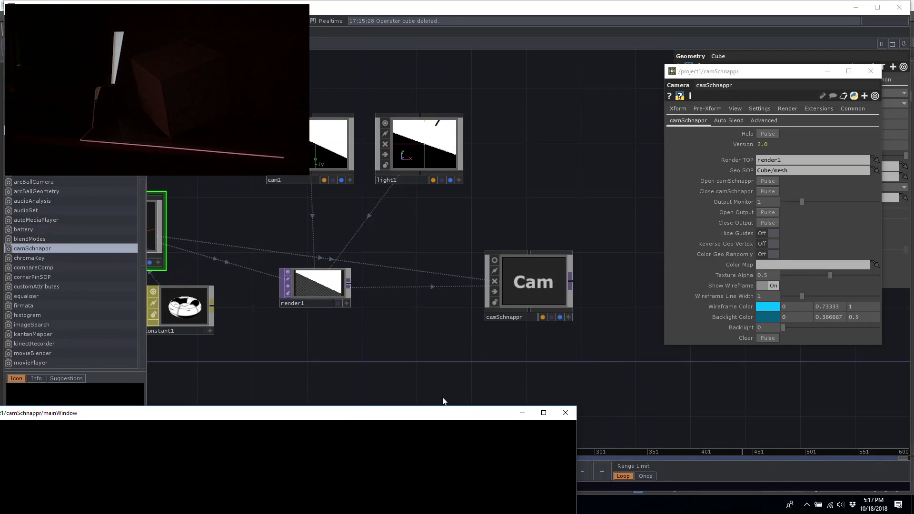
{"action": "left_click_drag", "start_coordinate": [180, 373], "coordinate": [316, 336]}
{"action": "left_click_drag", "start_coordinate": [252, 310], "coordinate": [767, 264]}
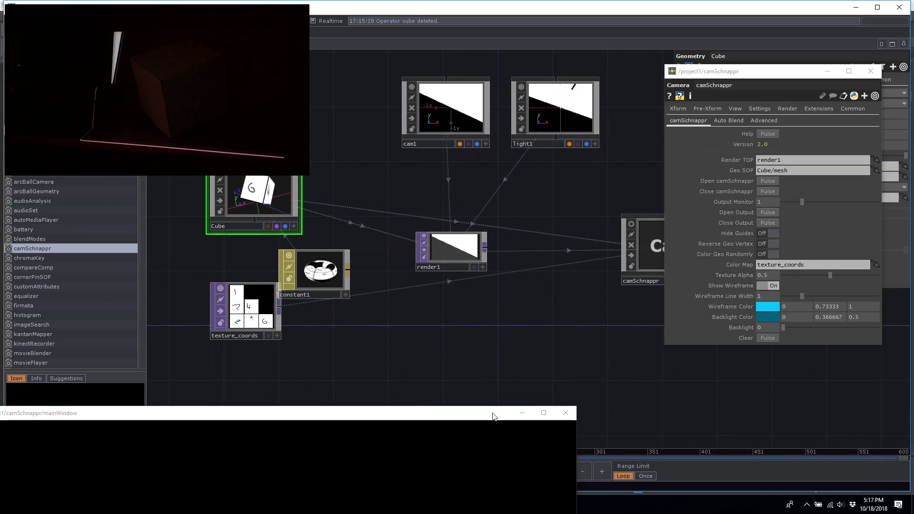
{"action": "left_click_drag", "start_coordinate": [493, 417], "coordinate": [569, 102]}
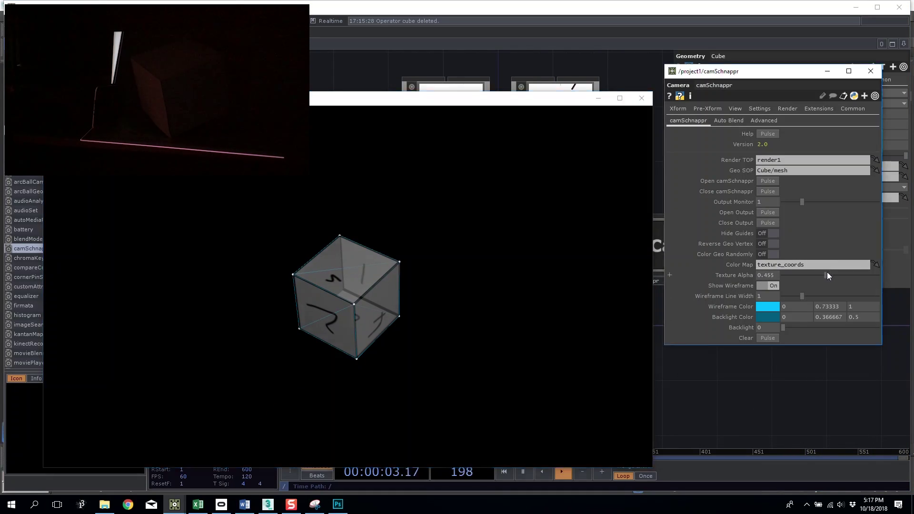
{"action": "left_click_drag", "start_coordinate": [853, 273], "coordinate": [831, 276]}
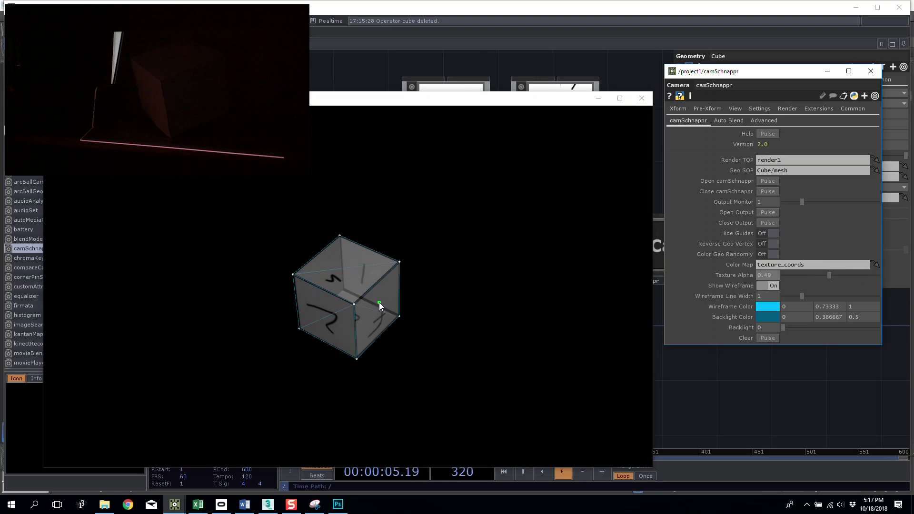
Step: With faces 2, 4 and 6 of the cube in view, mark its seven visible corners as calibration points 0 to 6
{"action": "mouse_move", "coordinate": [418, 107]}
{"action": "left_mouse_down"}
{"action": "mouse_move", "coordinate": [435, 167]}
{"action": "mouse_move", "coordinate": [437, 107]}
{"action": "left_mouse_up"}
{"action": "left_click_drag", "start_coordinate": [394, 303], "coordinate": [327, 277]}
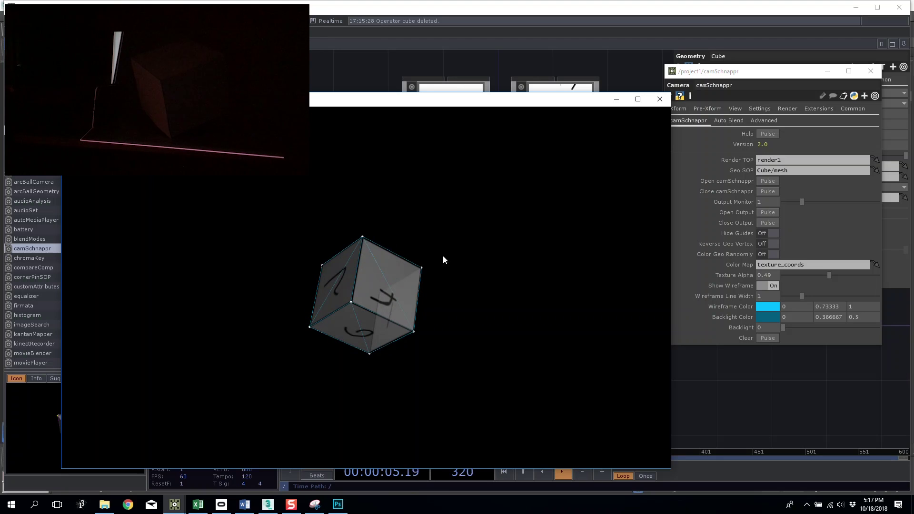
{"action": "left_click_drag", "start_coordinate": [447, 254], "coordinate": [410, 315]}
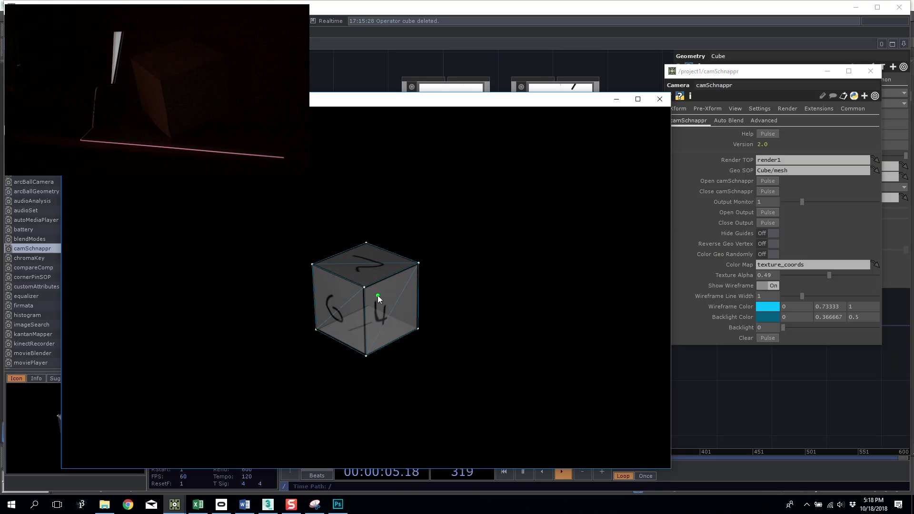
{"action": "left_click", "coordinate": [419, 264]}
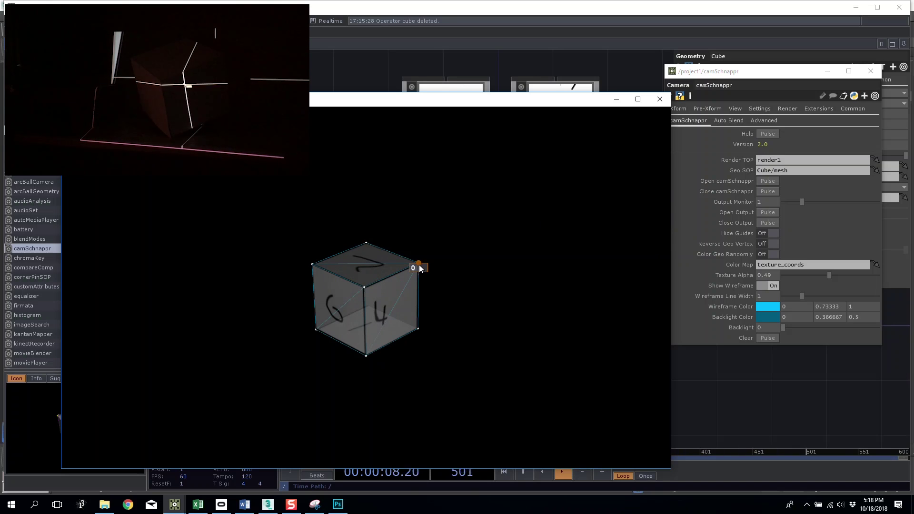
{"action": "left_click", "coordinate": [365, 288]}
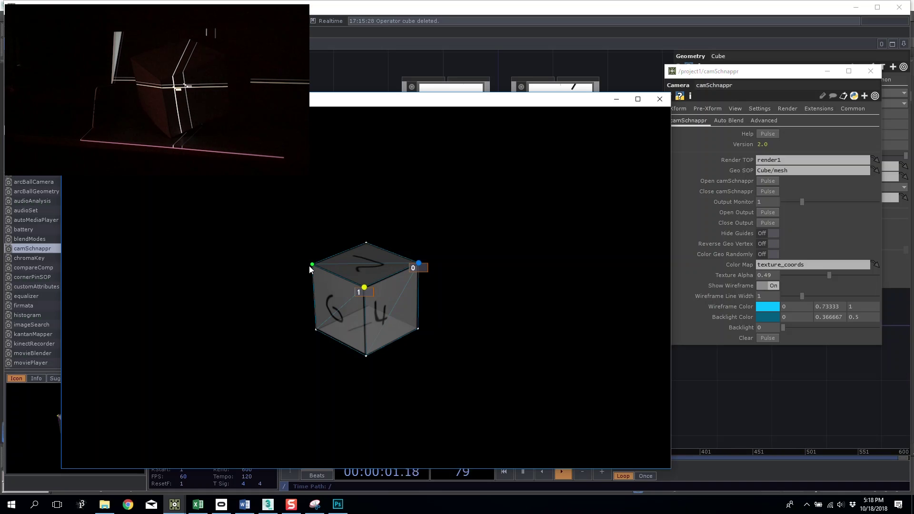
{"action": "left_click", "coordinate": [311, 265]}
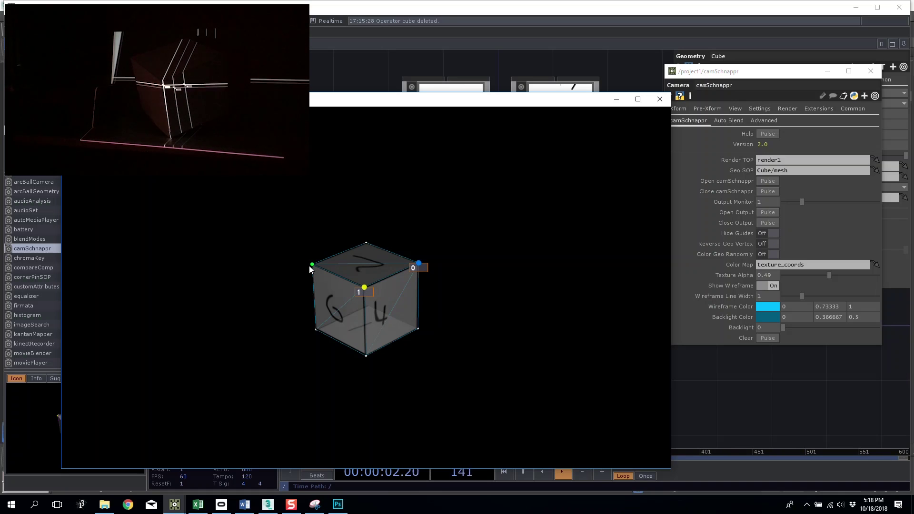
{"action": "left_click", "coordinate": [366, 244]}
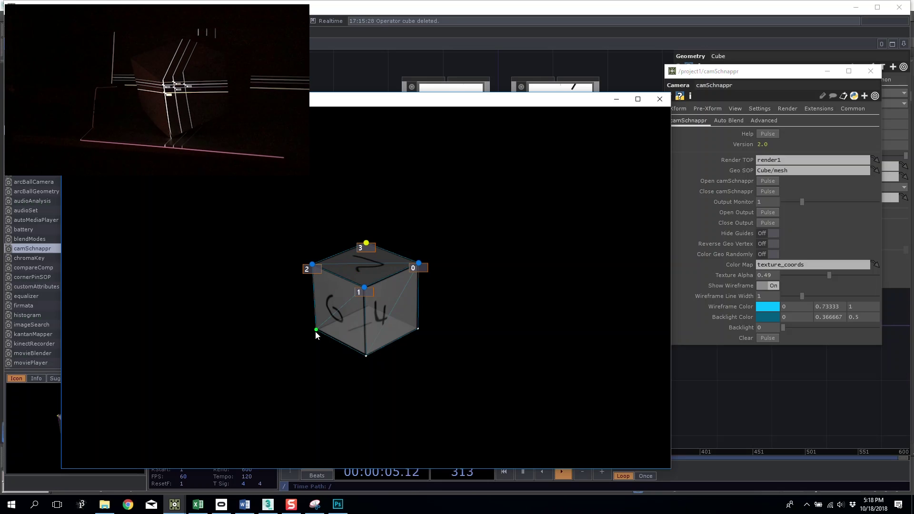
{"action": "left_click", "coordinate": [367, 356]}
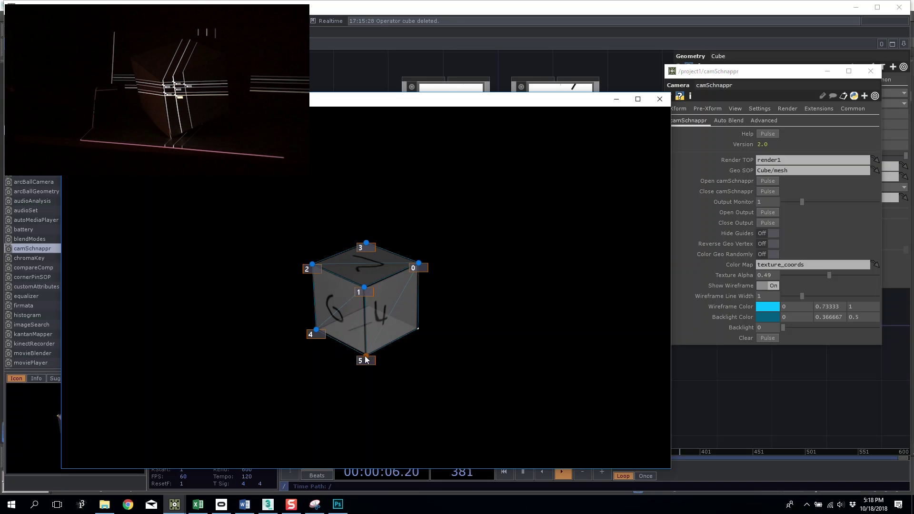
{"action": "left_click", "coordinate": [418, 329]}
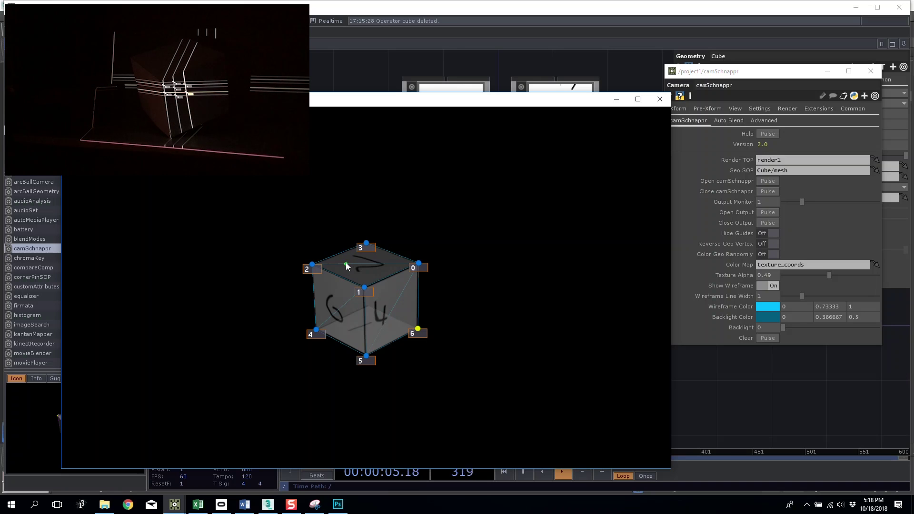
Step: Select the cube's calibration points one after another to see which projected marker each one highlights
{"action": "left_click", "coordinate": [418, 263]}
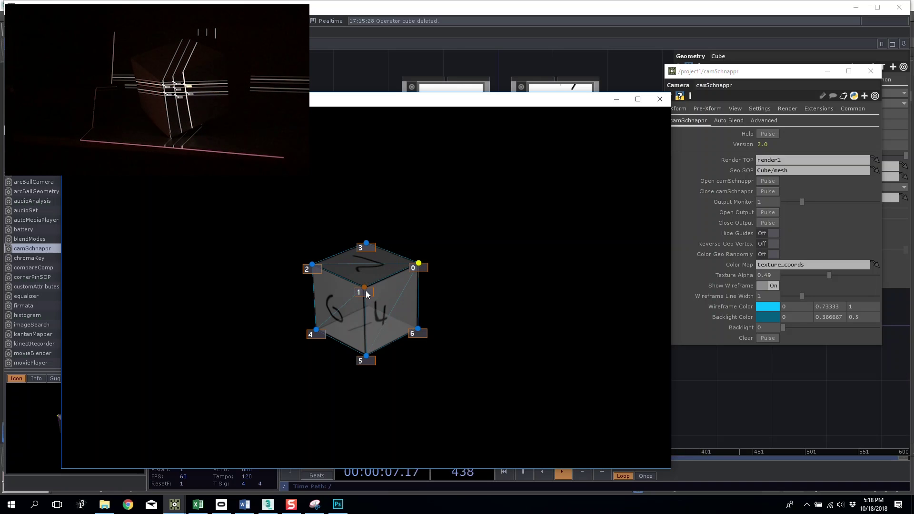
{"action": "left_click", "coordinate": [364, 288]}
{"action": "left_click", "coordinate": [366, 244]}
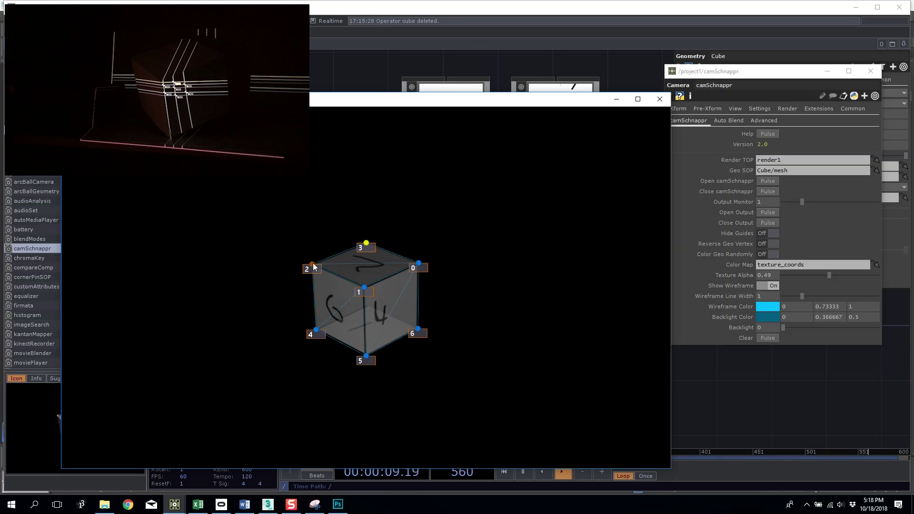
{"action": "left_click", "coordinate": [313, 265]}
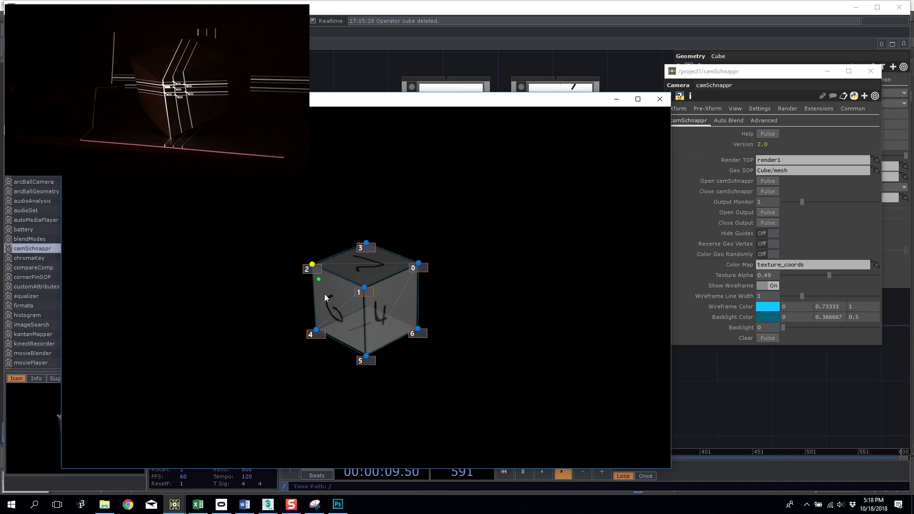
{"action": "left_click", "coordinate": [317, 330]}
{"action": "left_click", "coordinate": [366, 356]}
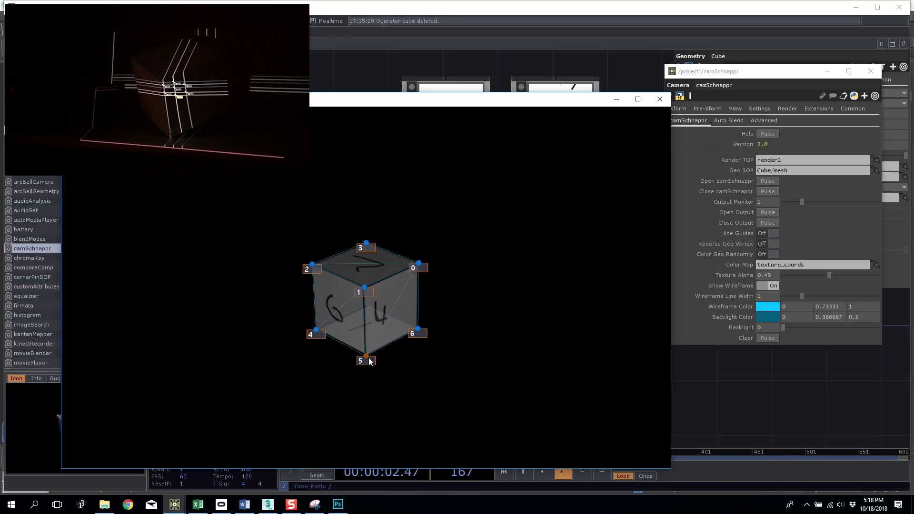
{"action": "left_click", "coordinate": [364, 288]}
{"action": "left_click", "coordinate": [365, 244]}
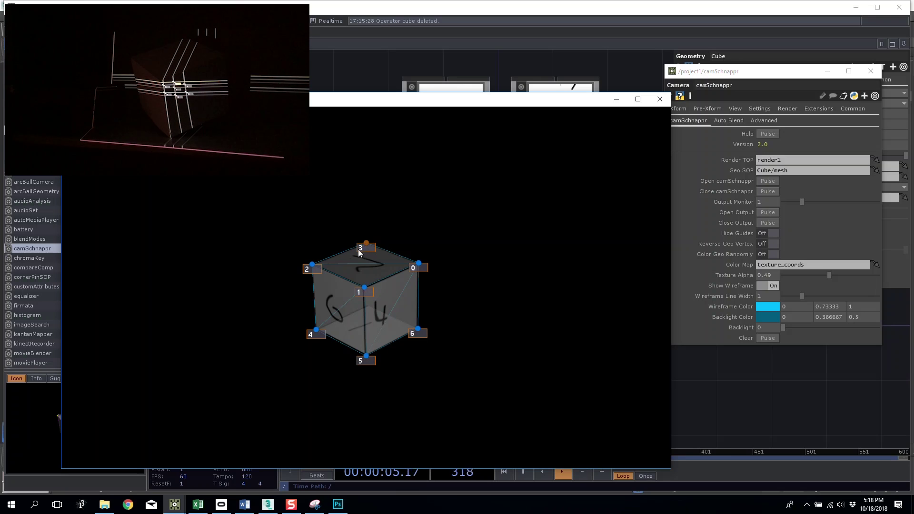
Step: Move the projected calibration points 0, 6, 5, 1, 3, 2 and 4 onto the matching corners of the physical cube
{"action": "left_click", "coordinate": [420, 265]}
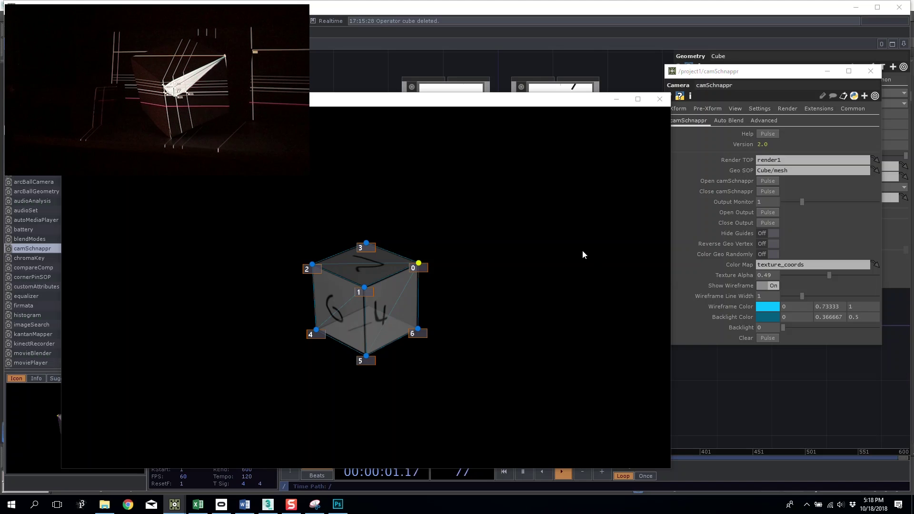
{"action": "left_click", "coordinate": [417, 334]}
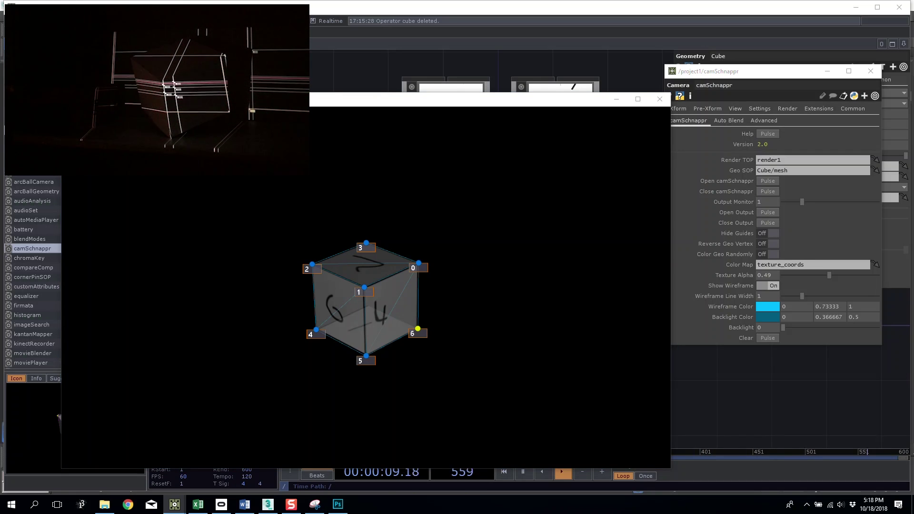
{"action": "left_click", "coordinate": [366, 356]}
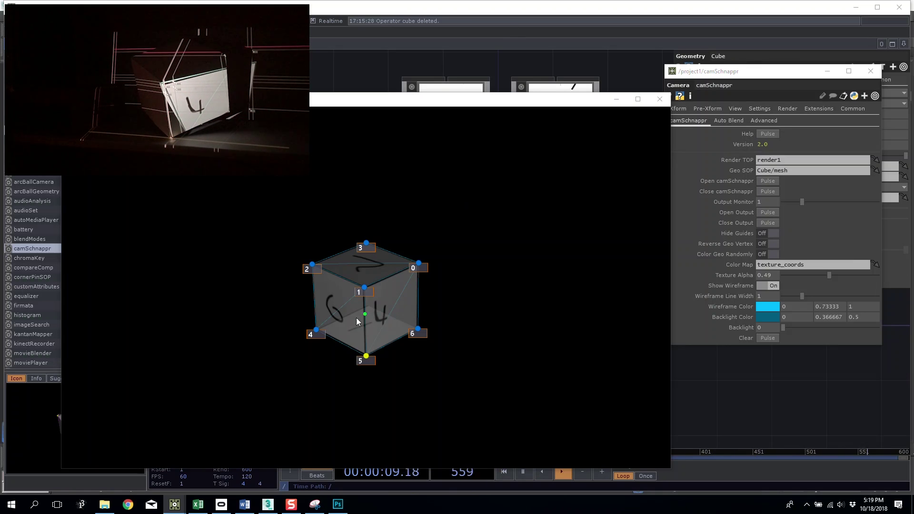
{"action": "left_click", "coordinate": [364, 287]}
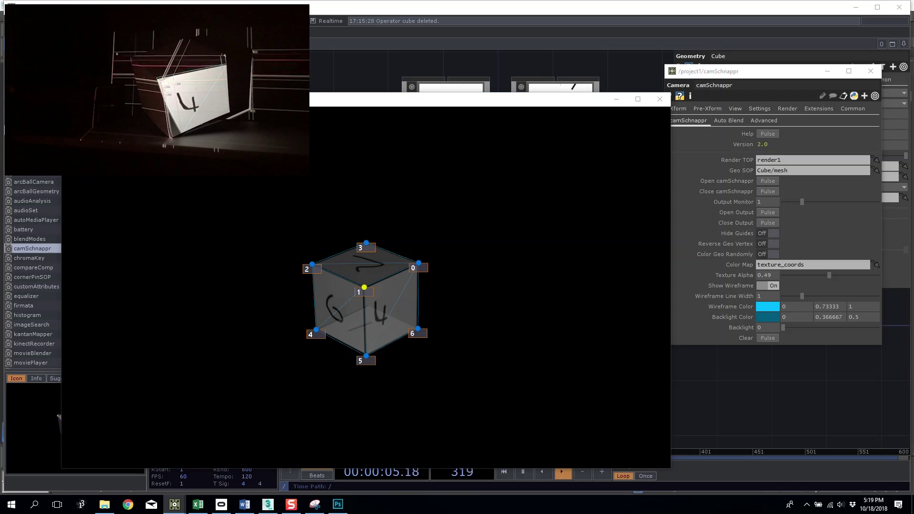
{"action": "left_click", "coordinate": [366, 243]}
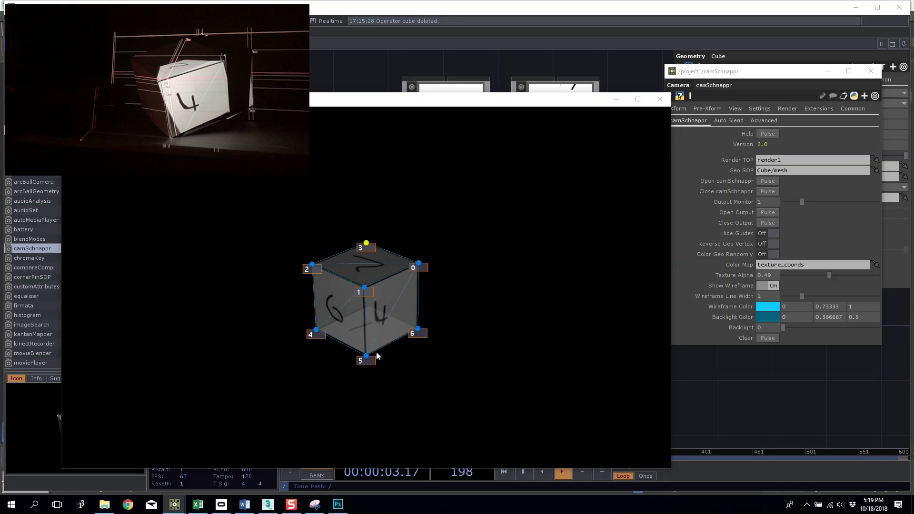
{"action": "left_click", "coordinate": [312, 264]}
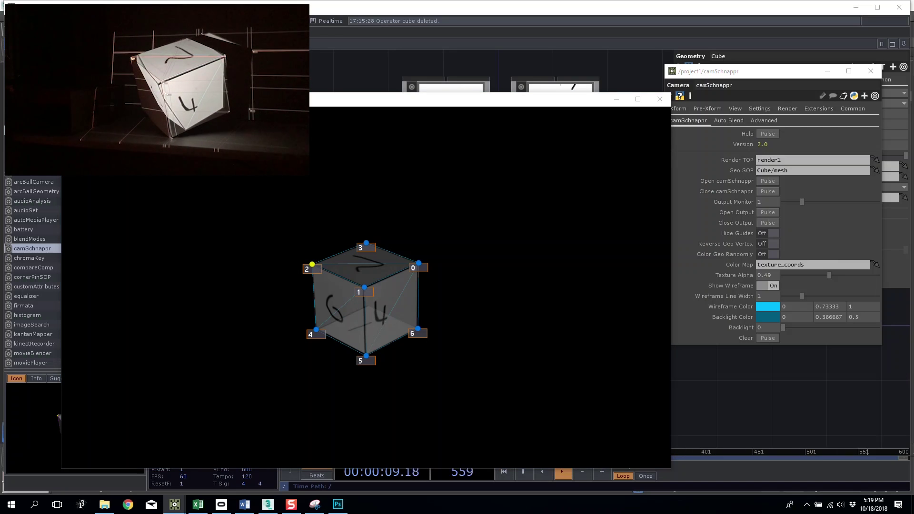
{"action": "left_click", "coordinate": [322, 331]}
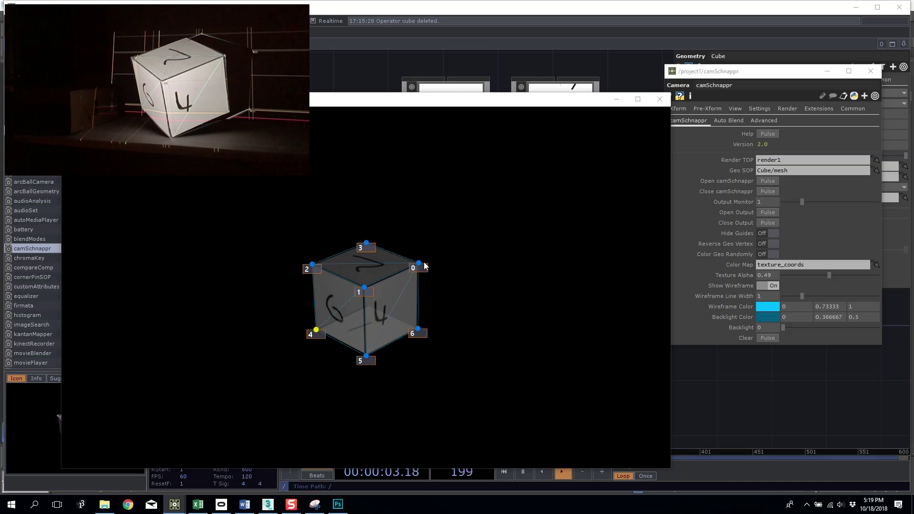
Step: Revisit the calibration points at the top face's outer corners and lower front edge to refine their alignment on the physical cube
{"action": "left_click", "coordinate": [421, 264]}
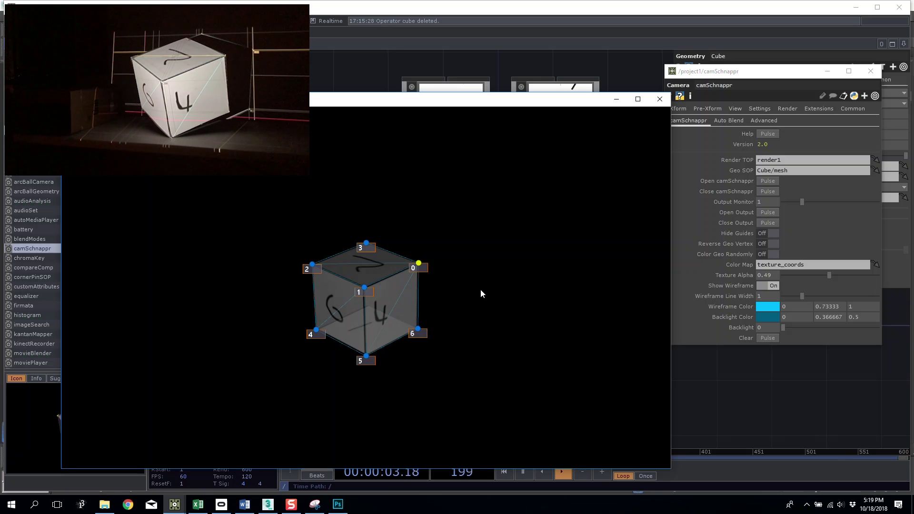
{"action": "left_click", "coordinate": [413, 264]}
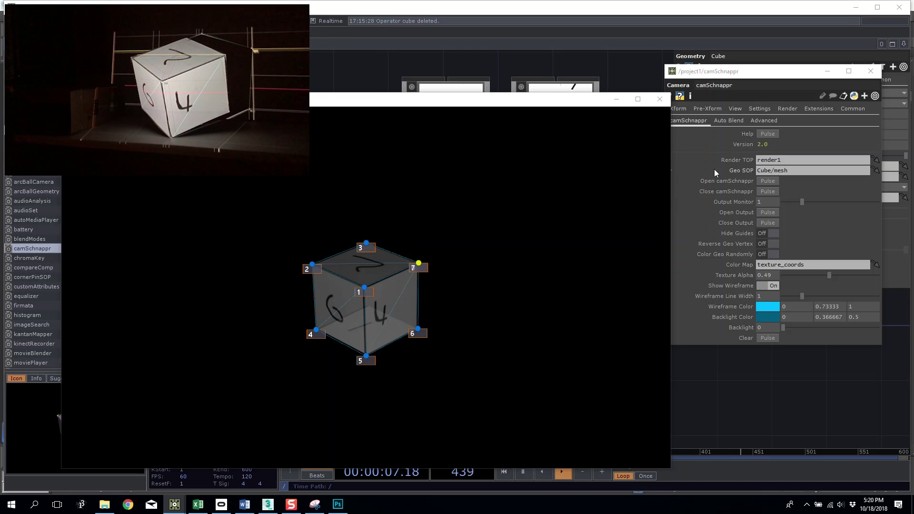
{"action": "left_click", "coordinate": [366, 246]}
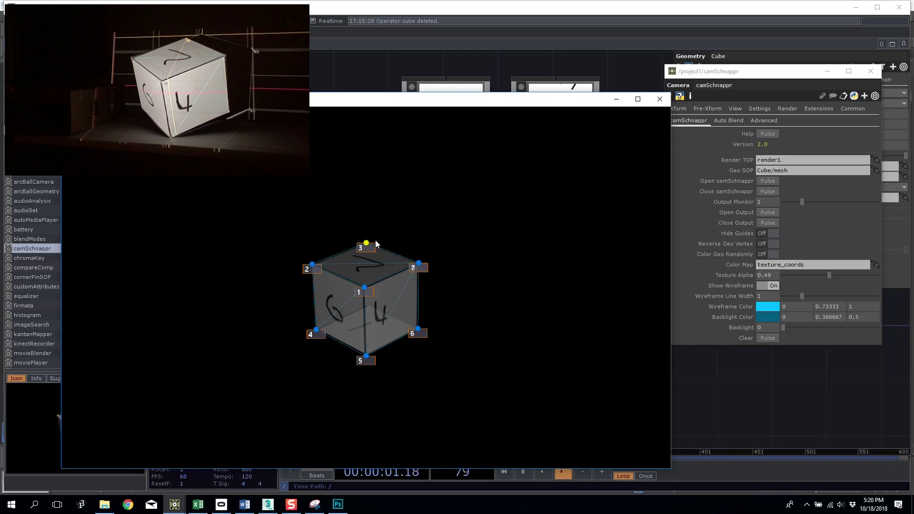
{"action": "left_click", "coordinate": [312, 264]}
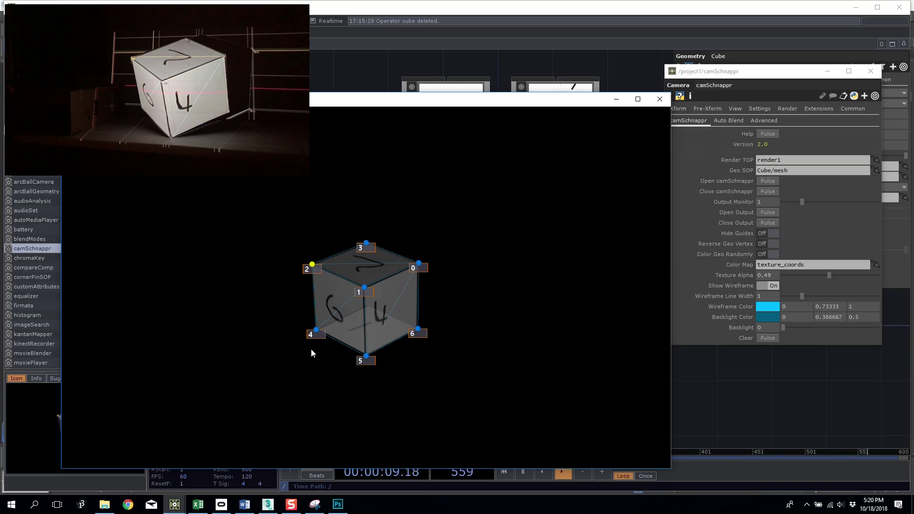
{"action": "left_click", "coordinate": [316, 330]}
{"action": "left_click", "coordinate": [366, 356]}
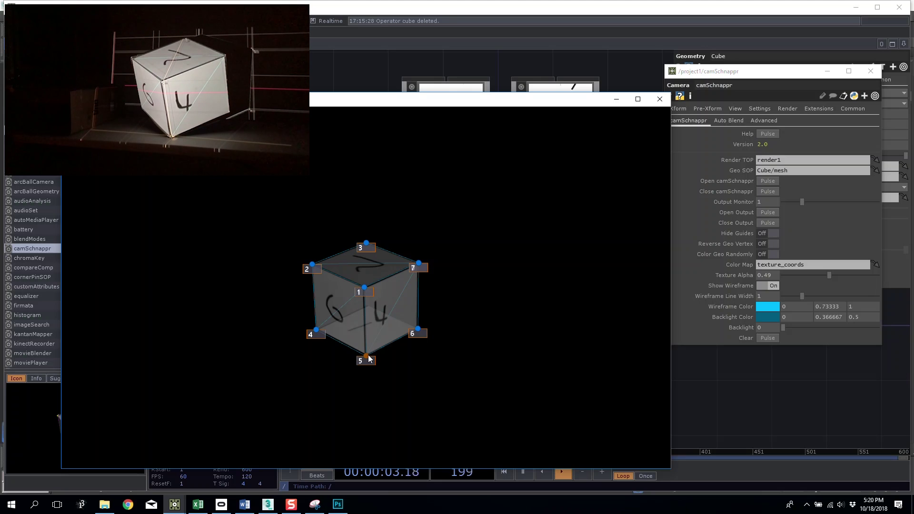
{"action": "left_click", "coordinate": [369, 356]}
Step: Turn on Hide Guides and set the Texture Alpha to 0.641 for camSchnappr
{"action": "left_click_drag", "start_coordinate": [478, 100], "coordinate": [457, 82]}
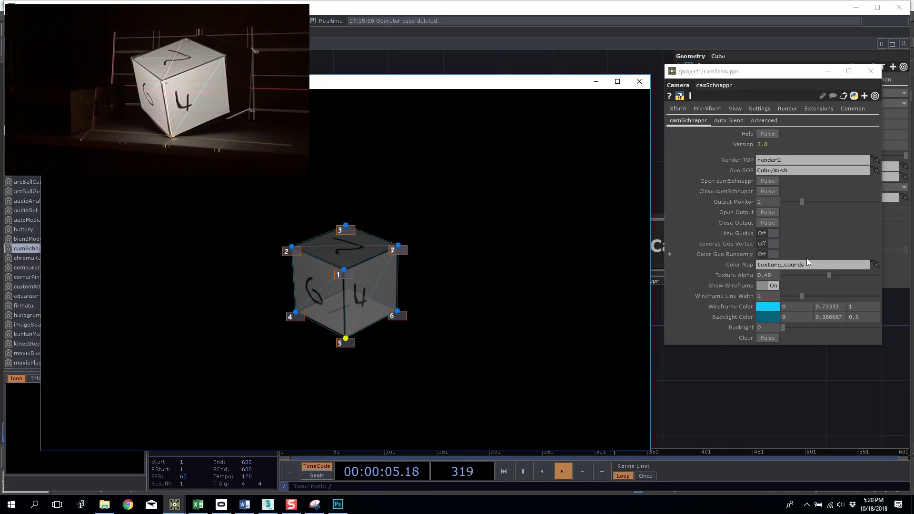
{"action": "left_click", "coordinate": [773, 235]}
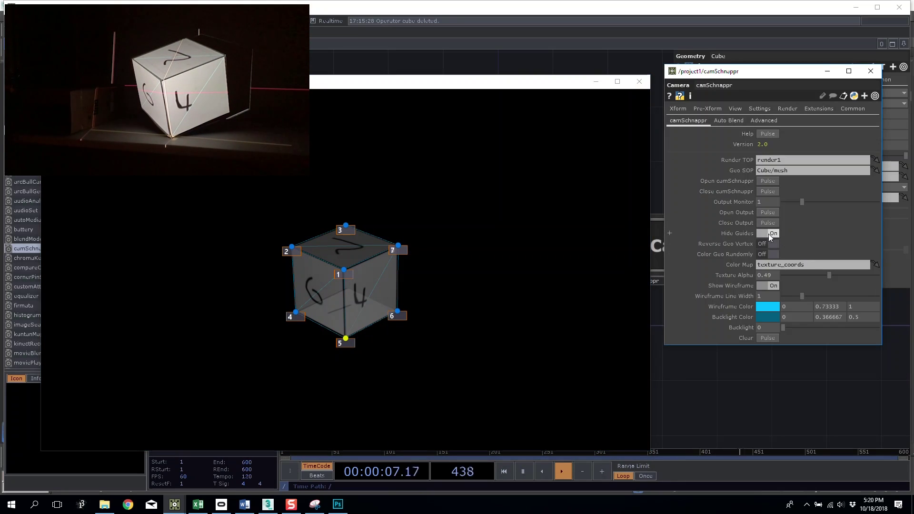
{"action": "left_click_drag", "start_coordinate": [827, 275], "coordinate": [881, 270]}
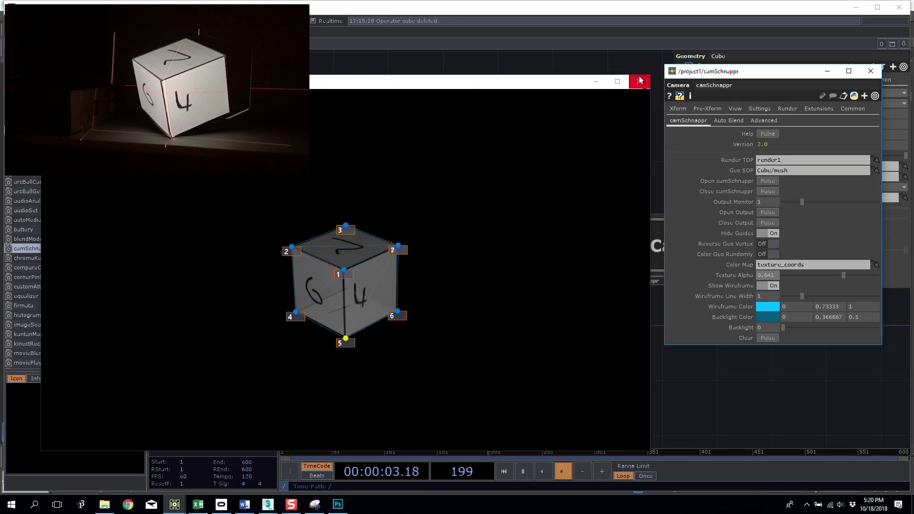
Step: Close camSchnappr's main window and projector output, and add a second Render TOP below the camSchnappr component
{"action": "left_click", "coordinate": [766, 191]}
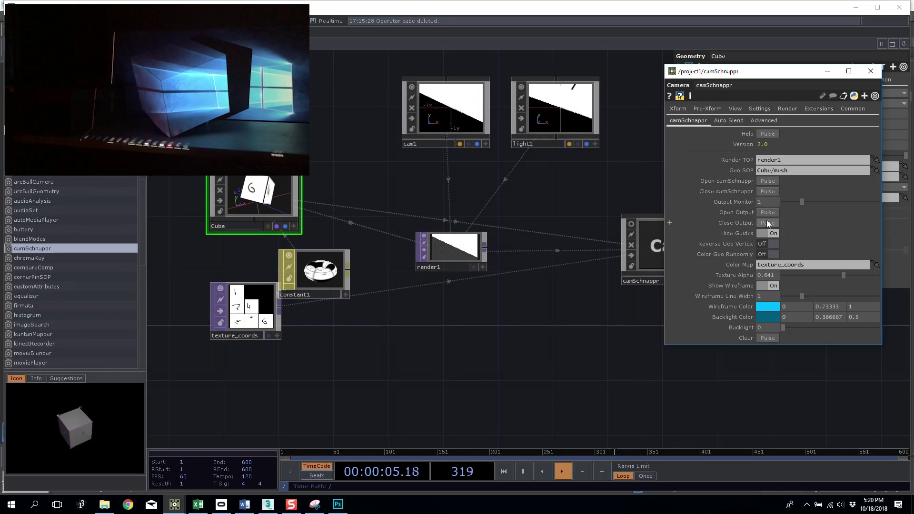
{"action": "left_click_drag", "start_coordinate": [460, 404], "coordinate": [315, 341]}
{"action": "key", "text": "Tab"}
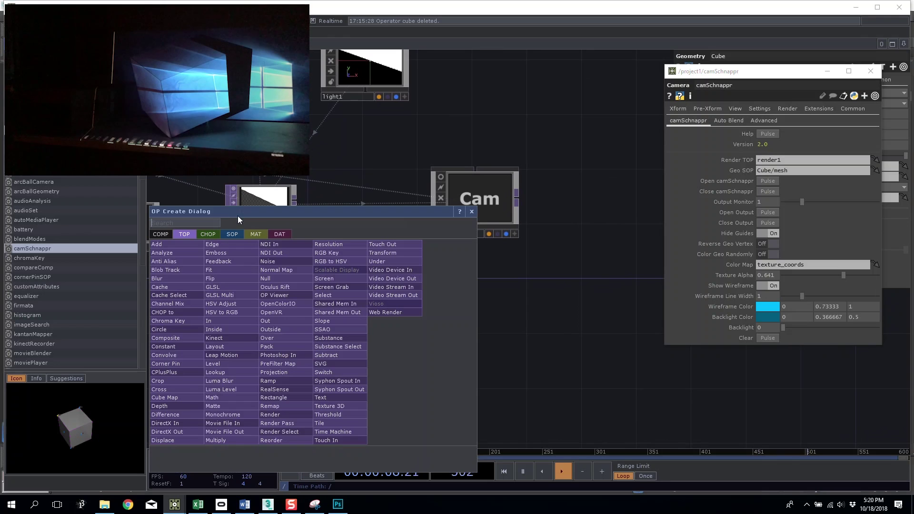
{"action": "left_click", "coordinate": [296, 414]}
{"action": "left_click", "coordinate": [443, 291]}
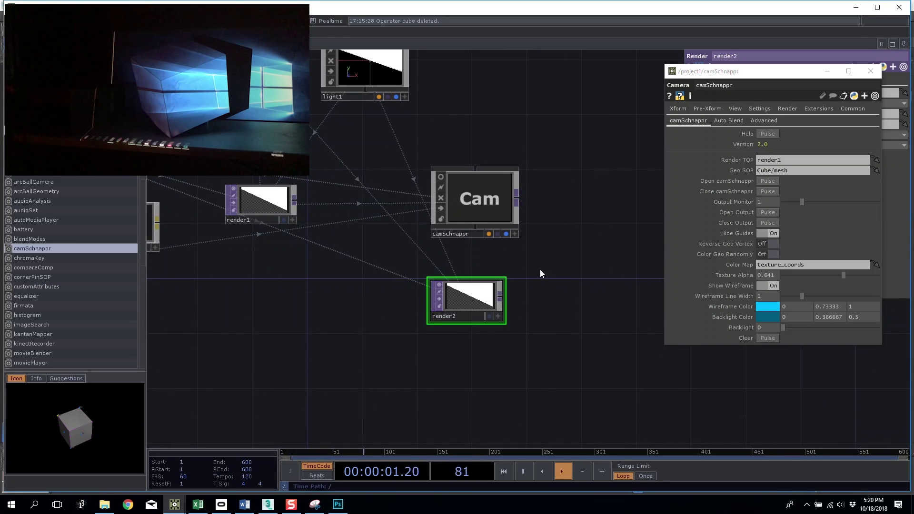
Step: Close camSchnappr's floating parameter window and assign camSchnappr as the camera of render2
{"action": "left_click_drag", "start_coordinate": [486, 223], "coordinate": [449, 221]}
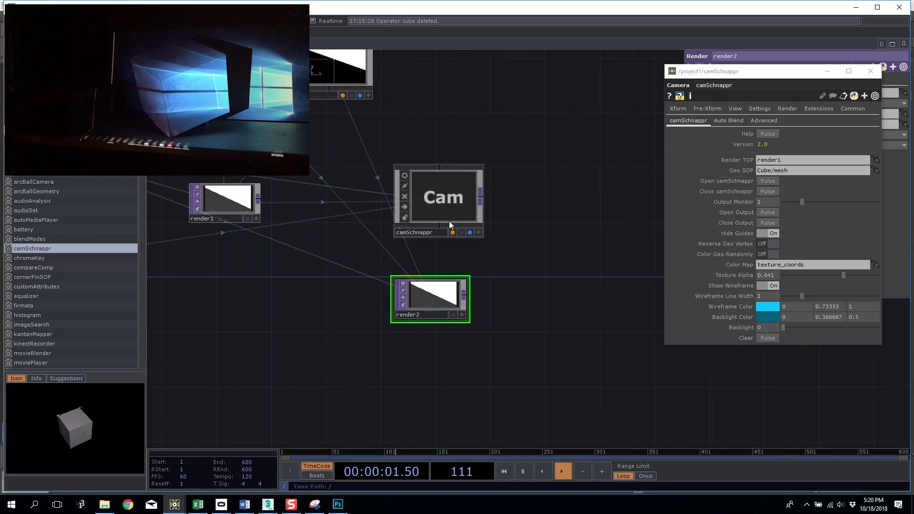
{"action": "left_click", "coordinate": [870, 71]}
{"action": "left_click_drag", "start_coordinate": [443, 200], "coordinate": [823, 92]}
{"action": "scroll", "coordinate": [438, 299], "scroll_direction": "up", "scroll_amount": 6}
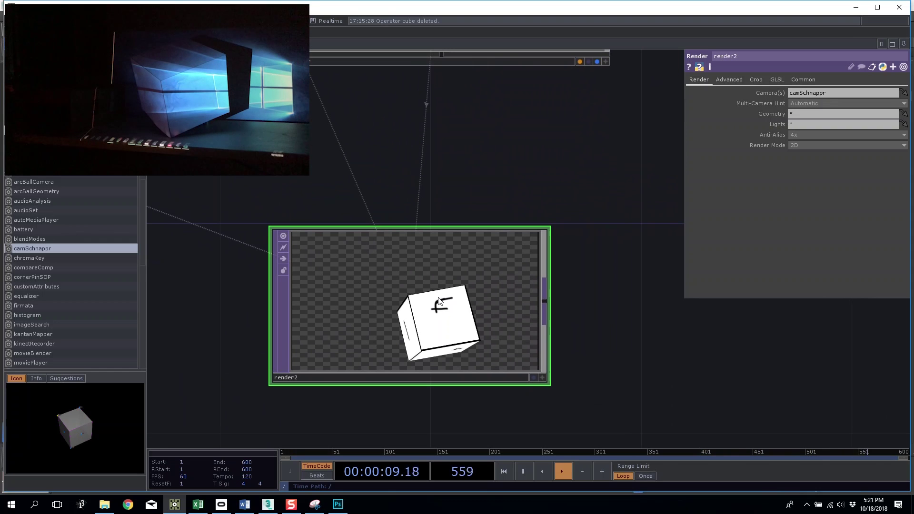
Step: Set the Cube geometry's Z scale to 1 so its scale is 1 on all axes
{"action": "scroll", "coordinate": [438, 301], "scroll_direction": "down", "scroll_amount": 10}
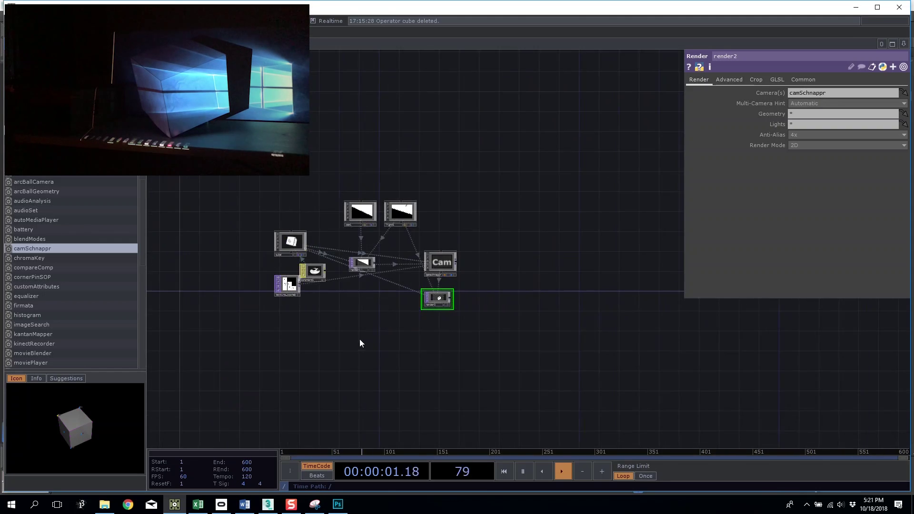
{"action": "left_click_drag", "start_coordinate": [362, 340], "coordinate": [474, 340]}
{"action": "scroll", "coordinate": [401, 280], "scroll_direction": "up", "scroll_amount": 3}
{"action": "left_click_drag", "start_coordinate": [393, 285], "coordinate": [375, 306]}
{"action": "left_click_drag", "start_coordinate": [481, 310], "coordinate": [359, 308]}
{"action": "left_click", "coordinate": [297, 209]}
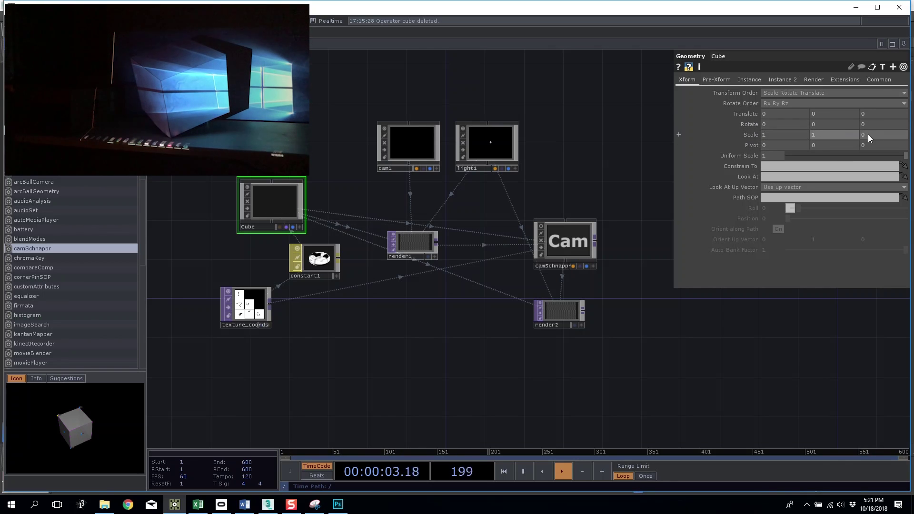
{"action": "scroll", "coordinate": [564, 323], "scroll_direction": "up", "scroll_amount": 6}
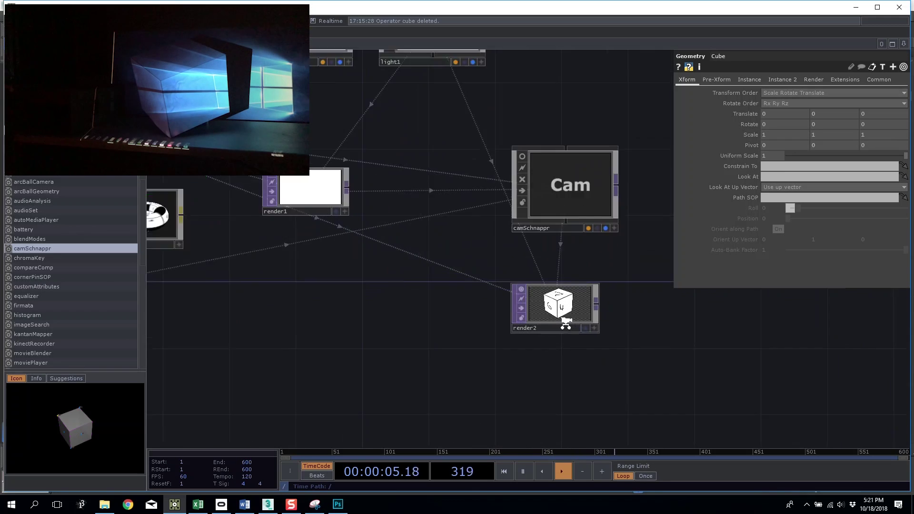
Step: Reopen camSchnappr's main window to compare its cube with the render2 image, and close the window again
{"action": "scroll", "coordinate": [563, 336], "scroll_direction": "down", "scroll_amount": 4}
{"action": "scroll", "coordinate": [452, 380], "scroll_direction": "down", "scroll_amount": 4}
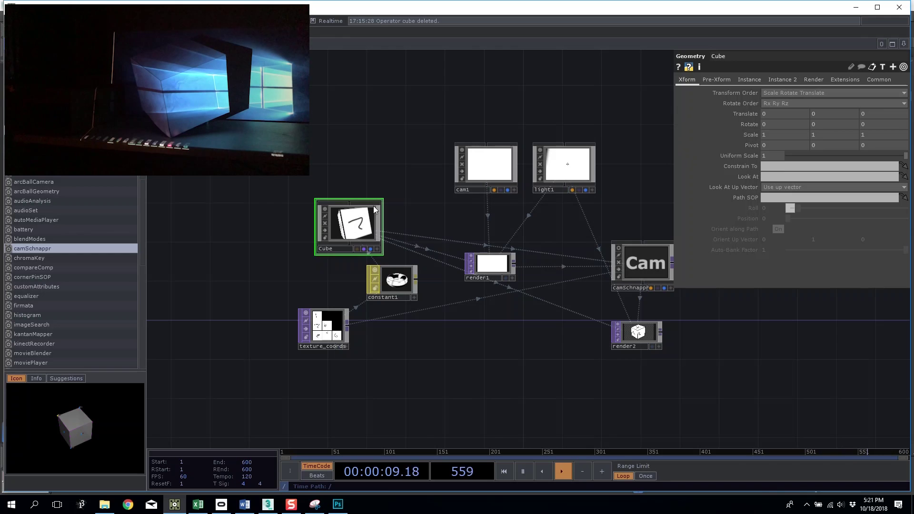
{"action": "left_click_drag", "start_coordinate": [369, 215], "coordinate": [336, 217]}
{"action": "scroll", "coordinate": [315, 221], "scroll_direction": "up", "scroll_amount": 2}
{"action": "scroll", "coordinate": [320, 243], "scroll_direction": "up", "scroll_amount": 1}
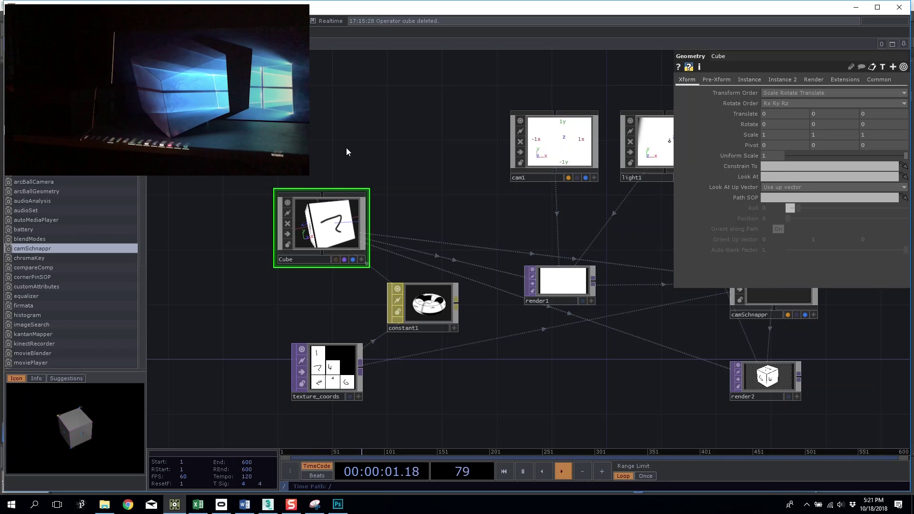
{"action": "scroll", "coordinate": [347, 151], "scroll_direction": "right", "scroll_amount": 10}
{"action": "left_click", "coordinate": [562, 270]}
{"action": "left_click", "coordinate": [781, 151]}
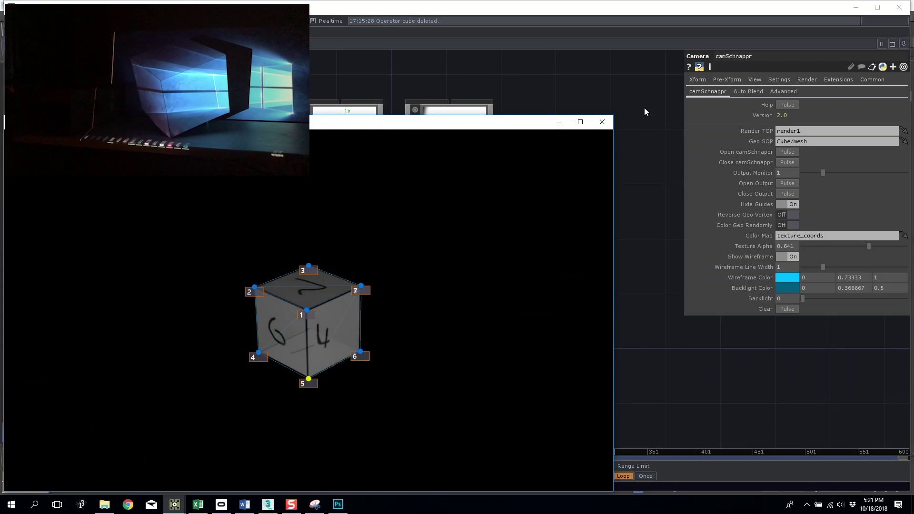
{"action": "left_click", "coordinate": [610, 123]}
{"action": "scroll", "coordinate": [561, 171], "scroll_direction": "up", "scroll_amount": 2}
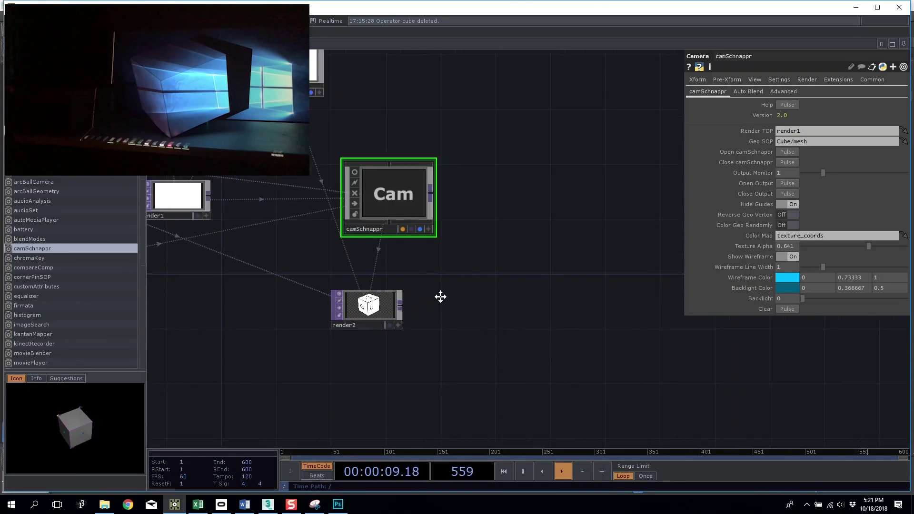
{"action": "left_click", "coordinate": [395, 299]}
{"action": "left_click_drag", "start_coordinate": [396, 299], "coordinate": [412, 288]}
{"action": "scroll", "coordinate": [392, 285], "scroll_direction": "up", "scroll_amount": 5}
{"action": "scroll", "coordinate": [388, 286], "scroll_direction": "down", "scroll_amount": 4}
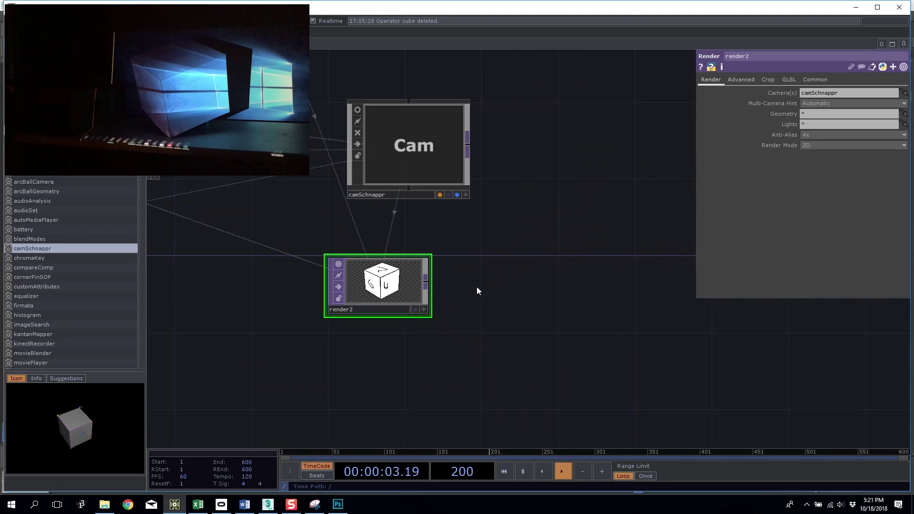
Step: Add a Window COMP beside render2 and assign render2 as its operator
{"action": "key", "text": "Tab"}
{"action": "left_click", "coordinate": [464, 192]}
{"action": "left_click", "coordinate": [577, 241]}
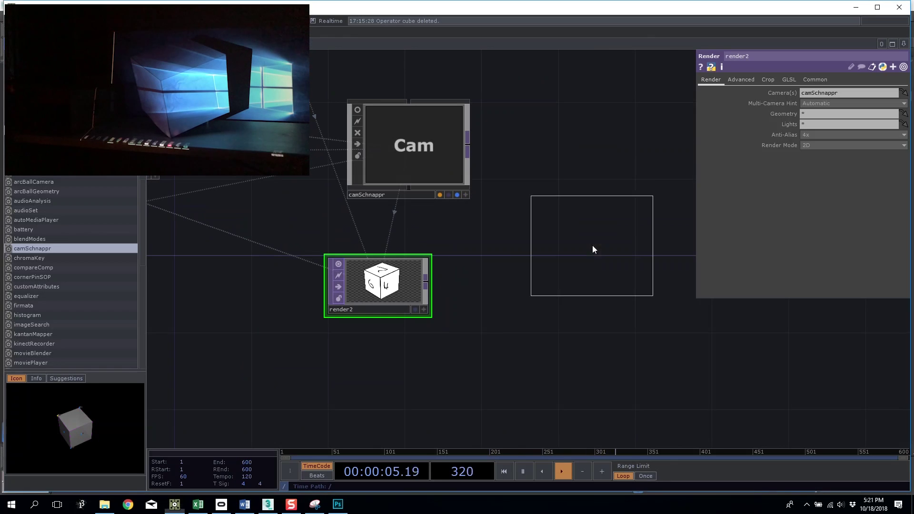
{"action": "left_click", "coordinate": [580, 302]}
{"action": "left_click_drag", "start_coordinate": [381, 286], "coordinate": [580, 295]}
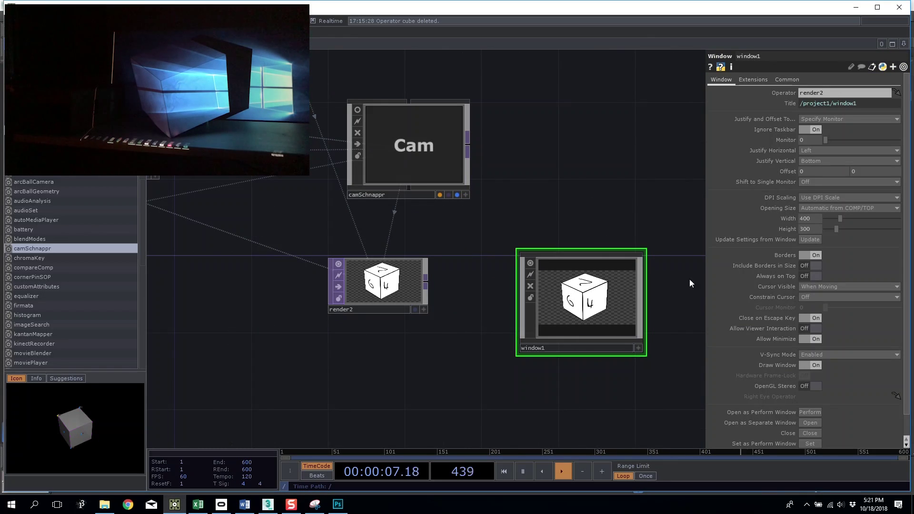
Step: Set window1's opening size to Fill on monitor 1 and open it as a separate window
{"action": "left_click", "coordinate": [829, 207]}
{"action": "left_click", "coordinate": [830, 227]}
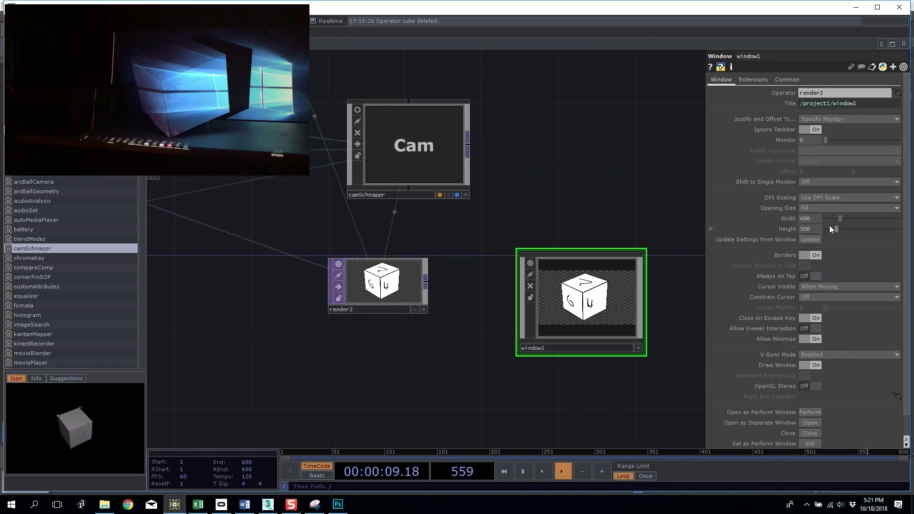
{"action": "left_click_drag", "start_coordinate": [825, 140], "coordinate": [829, 139]}
{"action": "left_click", "coordinate": [810, 423]}
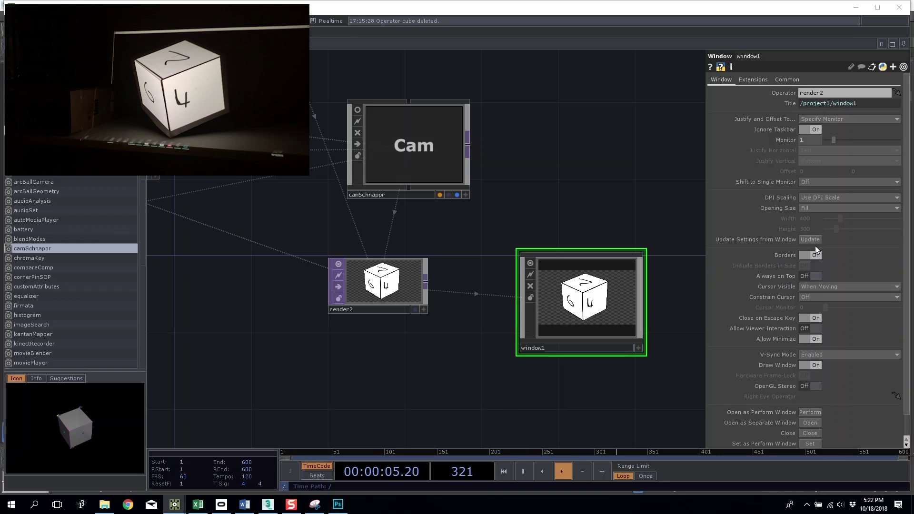
Step: Turn window1's borders off and Always on Top on, and move render2 down level with window1
{"action": "left_click", "coordinate": [815, 255]}
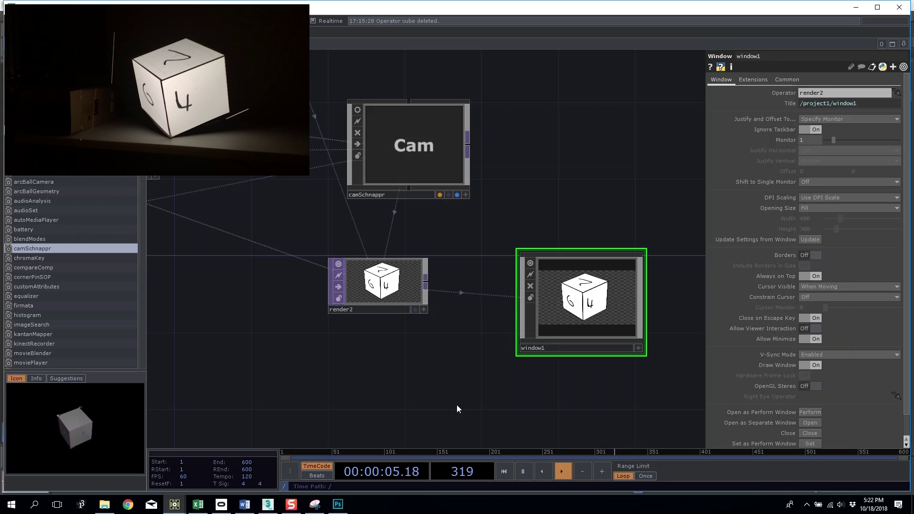
{"action": "left_click_drag", "start_coordinate": [424, 269], "coordinate": [424, 309]}
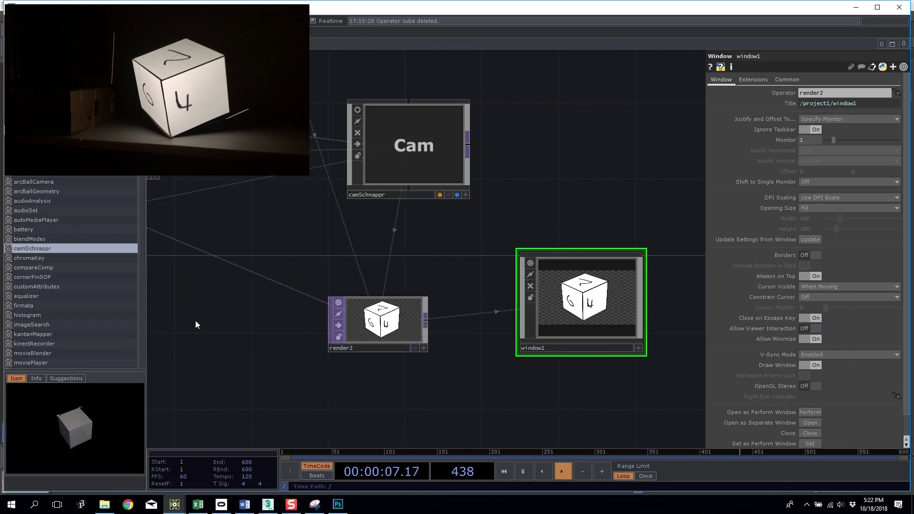
Step: Add a Movie File In TOP in the empty area below texture_coords
{"action": "key", "text": "u"}
{"action": "left_click_drag", "start_coordinate": [238, 340], "coordinate": [238, 398]}
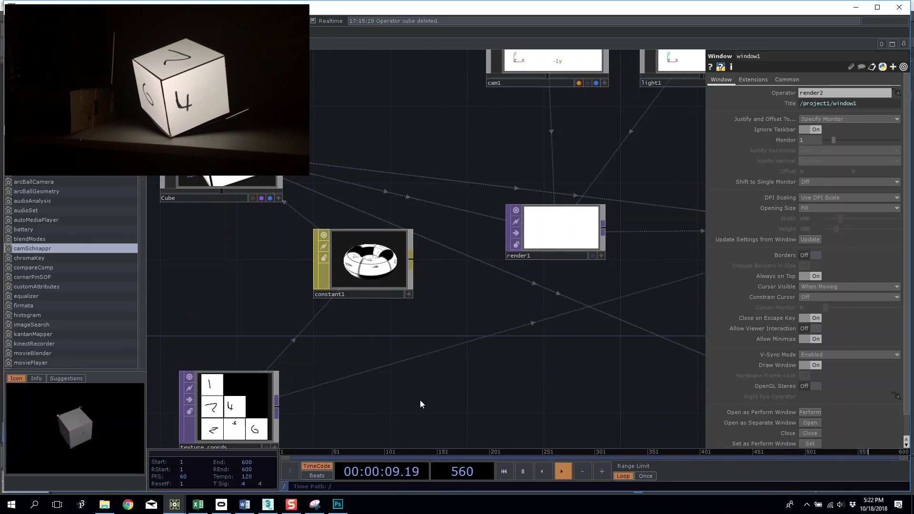
{"action": "left_click_drag", "start_coordinate": [425, 369], "coordinate": [374, 207]}
{"action": "left_click", "coordinate": [265, 224]}
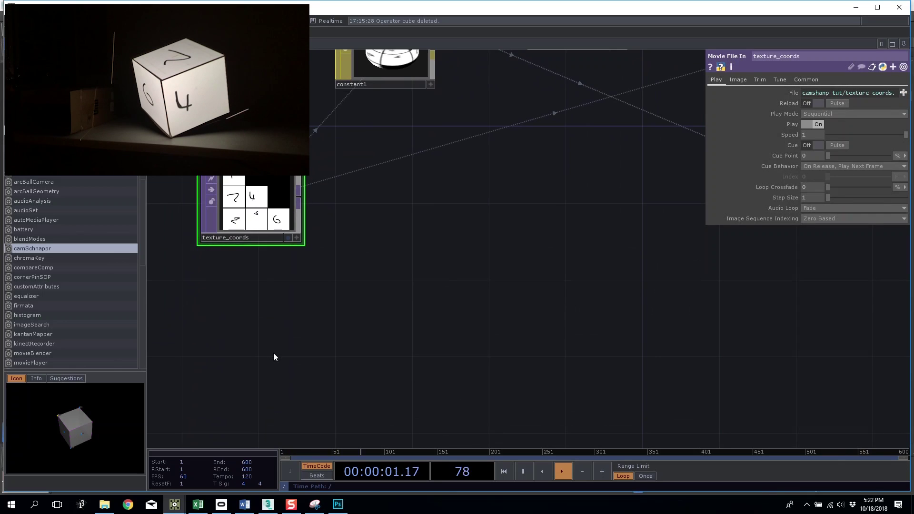
{"action": "key", "text": "Tab"}
{"action": "left_click", "coordinate": [152, 249]}
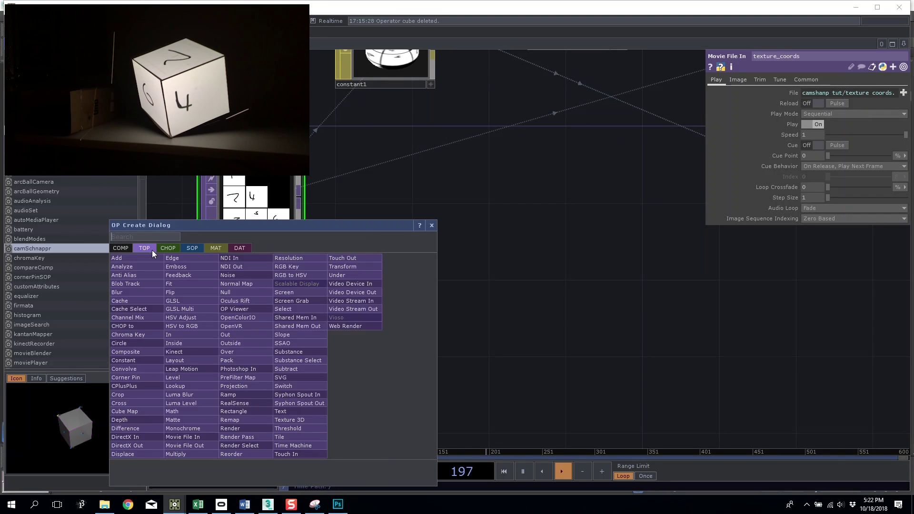
{"action": "left_click", "coordinate": [198, 437]}
{"action": "left_click", "coordinate": [347, 367]}
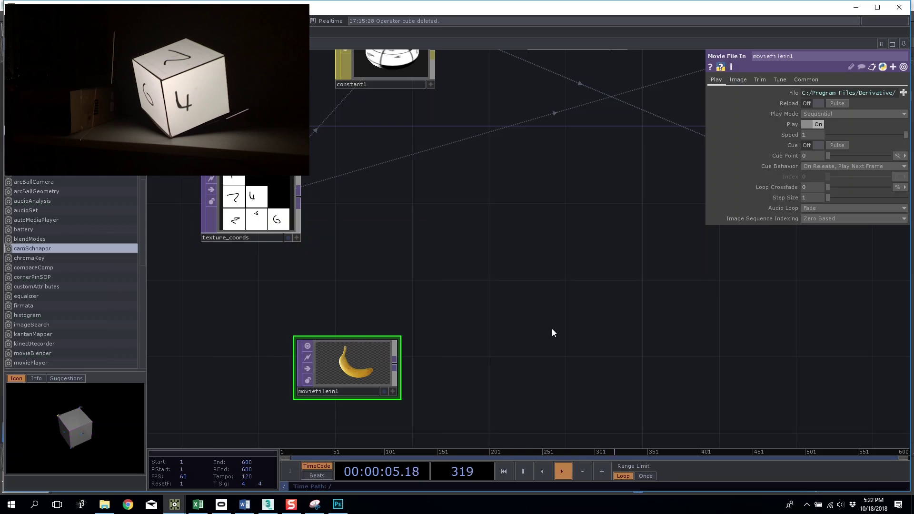
{"action": "left_click", "coordinate": [806, 79]}
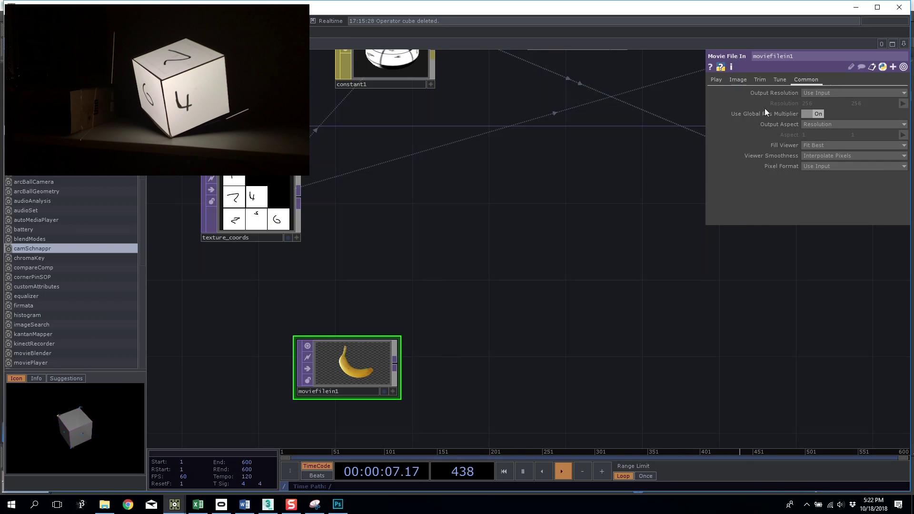
{"action": "left_click_drag", "start_coordinate": [392, 345], "coordinate": [353, 345]}
{"action": "left_click", "coordinate": [358, 364]}
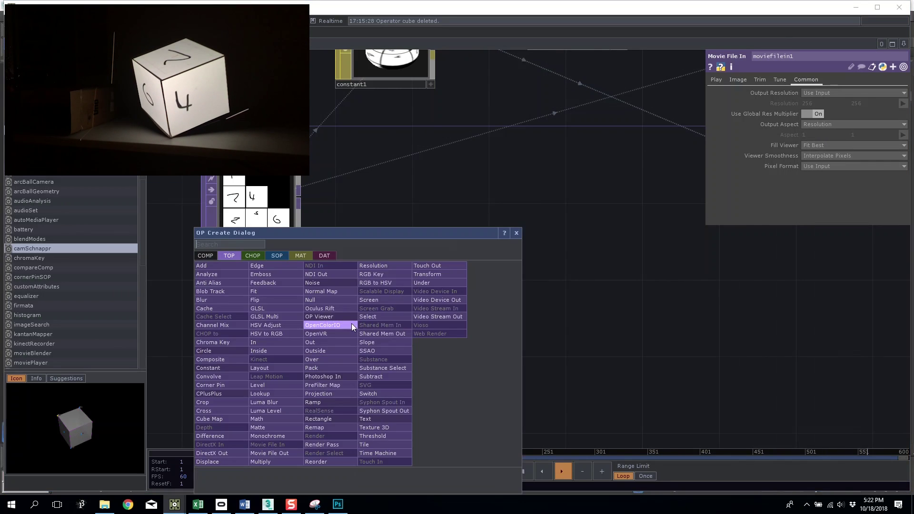
{"action": "left_click", "coordinate": [429, 271]}
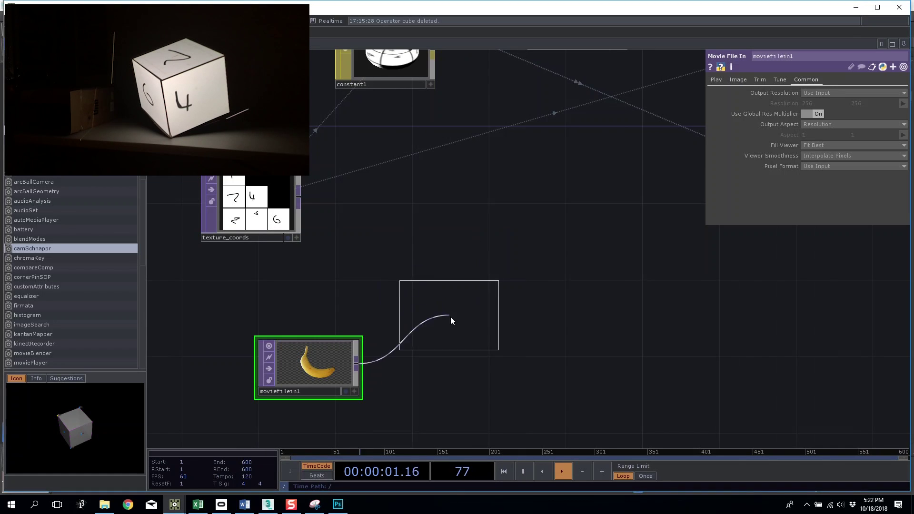
{"action": "left_click", "coordinate": [450, 318]}
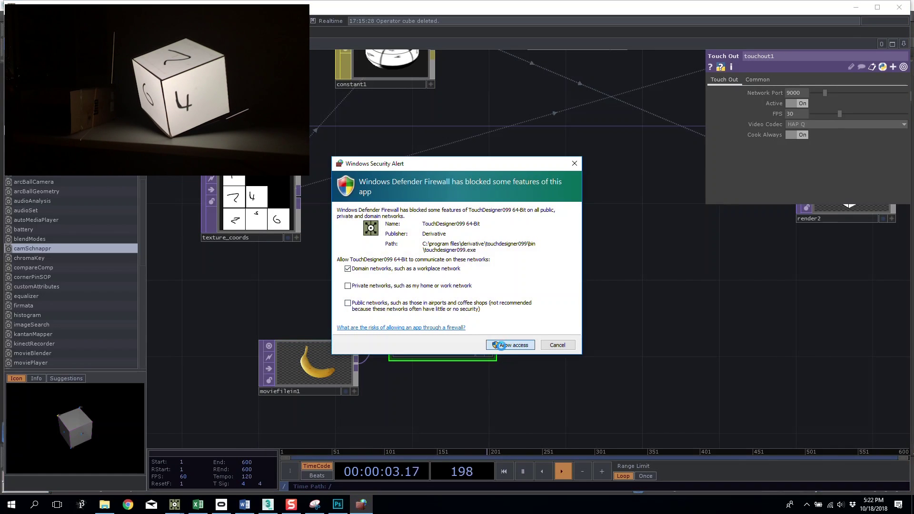
{"action": "key", "text": "Escape"}
{"action": "key", "text": "Delete"}
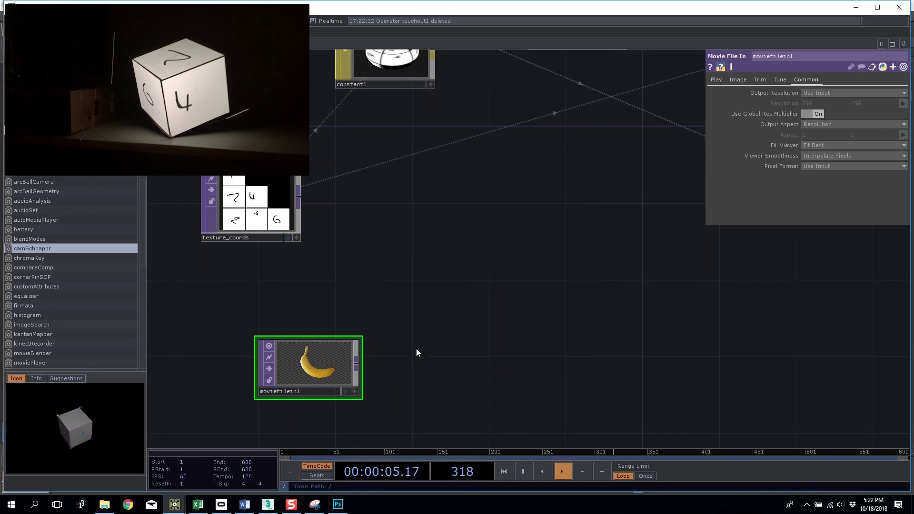
Step: Append a Fit TOP to the output of moviefilein1
{"action": "right_click", "coordinate": [353, 361]}
{"action": "right_click", "coordinate": [353, 363]}
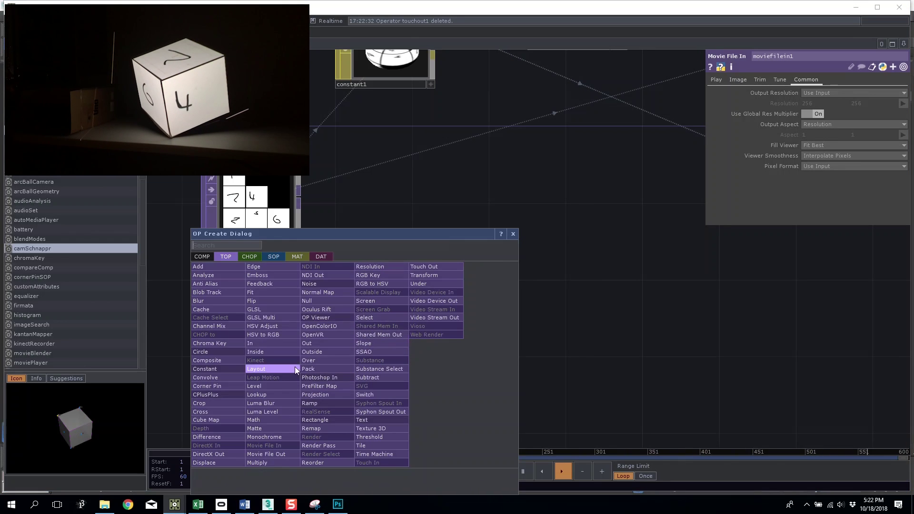
{"action": "type", "text": "fit"}
{"action": "left_click", "coordinate": [275, 295]}
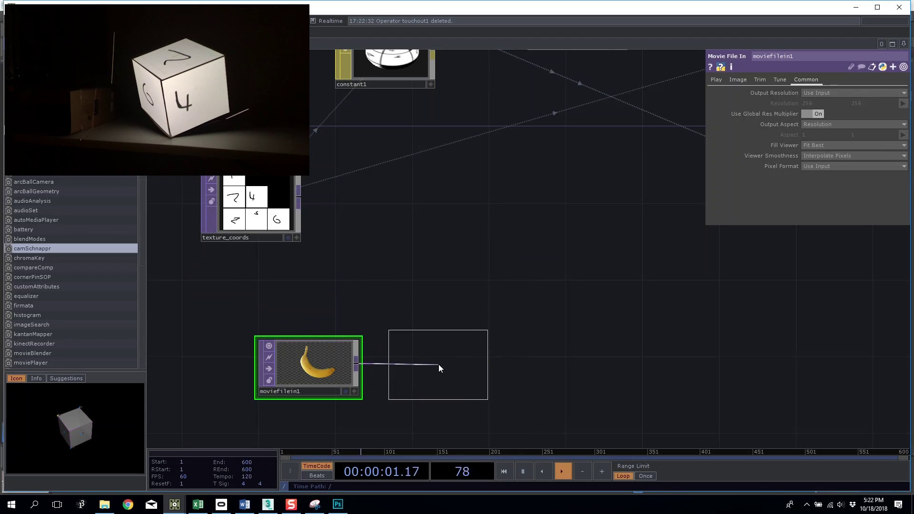
{"action": "left_click", "coordinate": [439, 364]}
Step: Set the Fit TOP's fit mode to Fit Horizontal
{"action": "left_click", "coordinate": [737, 80]}
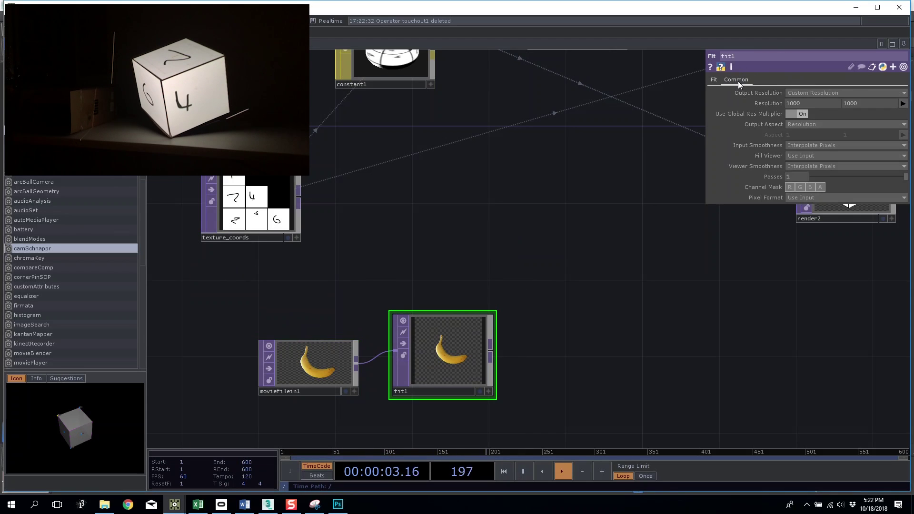
{"action": "left_click", "coordinate": [714, 79]}
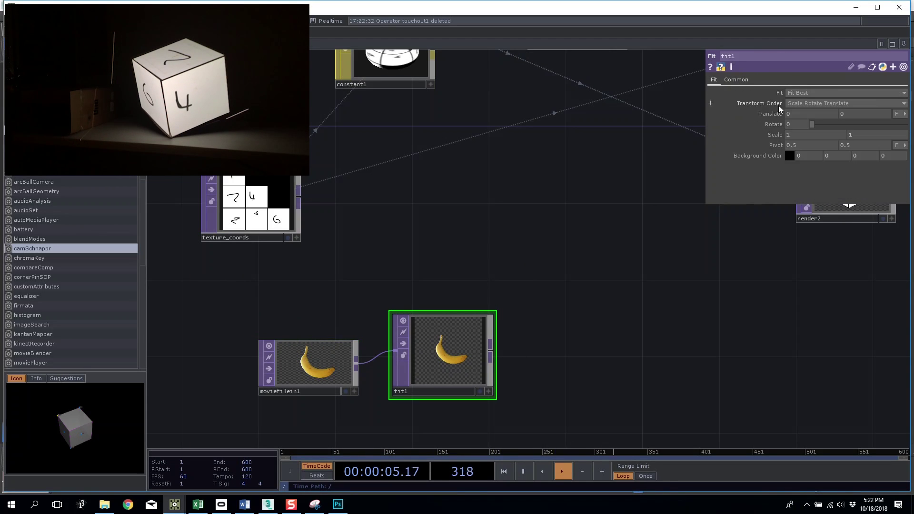
{"action": "left_click", "coordinate": [807, 95]}
{"action": "left_click", "coordinate": [807, 110]}
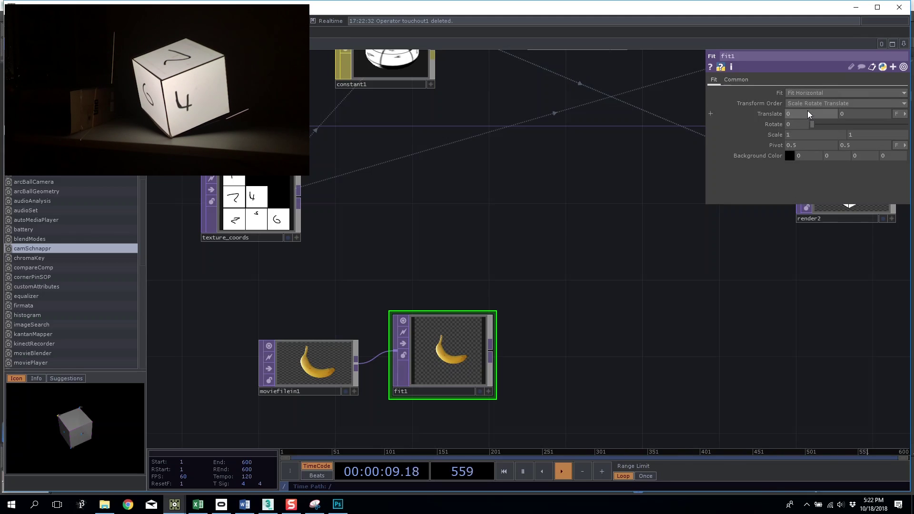
Step: Add a Ramp TOP beside fit1
{"action": "left_click", "coordinate": [490, 353]}
{"action": "left_click", "coordinate": [582, 338]}
{"action": "type", "text": "c"}
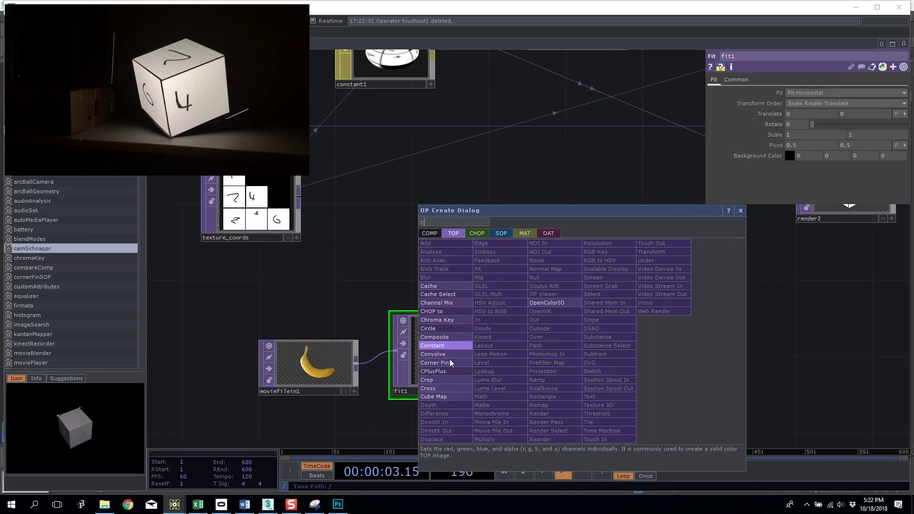
{"action": "type", "text": "re"}
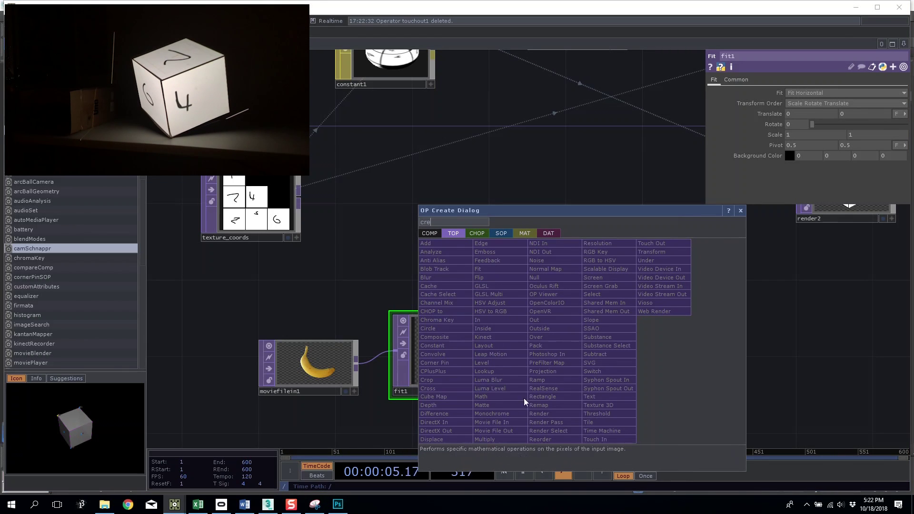
{"action": "left_click", "coordinate": [565, 379]}
{"action": "left_click", "coordinate": [527, 406]}
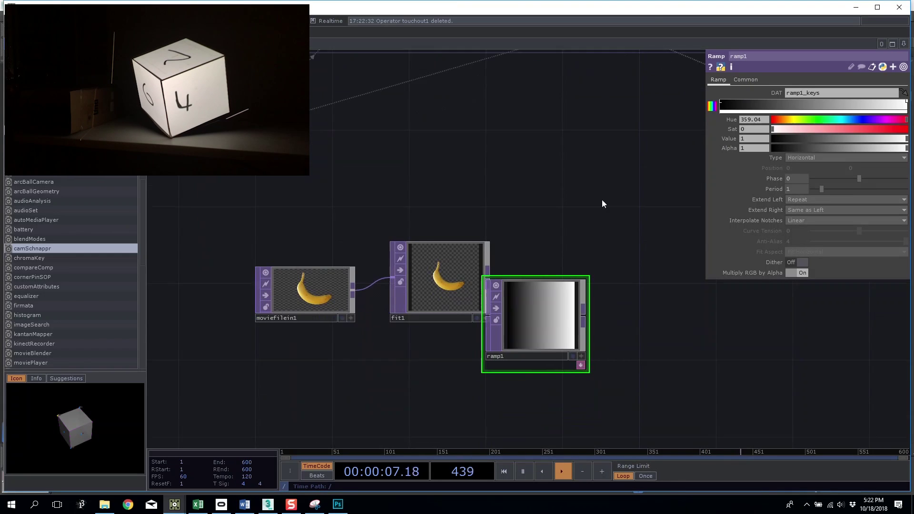
Step: Make ramp1 a radial ramp placed below fit1 and animate its Phase with a time-based expression
{"action": "left_click", "coordinate": [810, 157]}
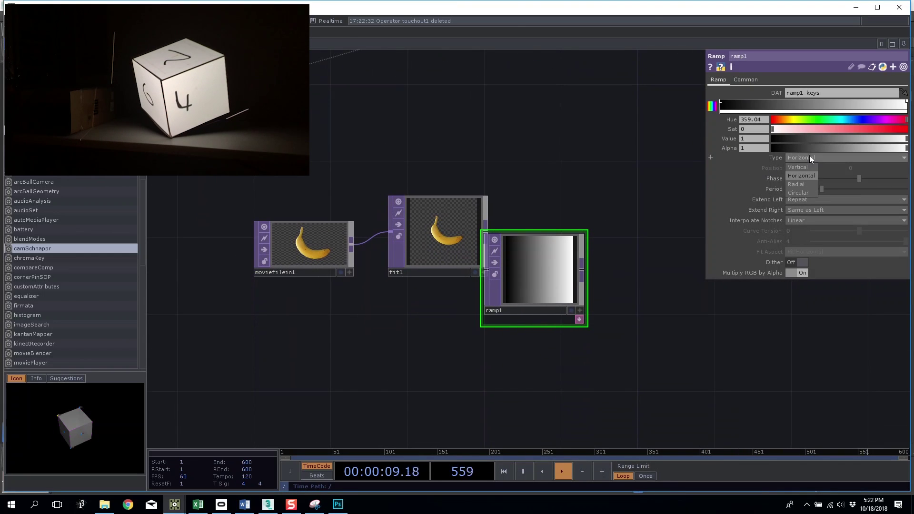
{"action": "left_click", "coordinate": [801, 184]}
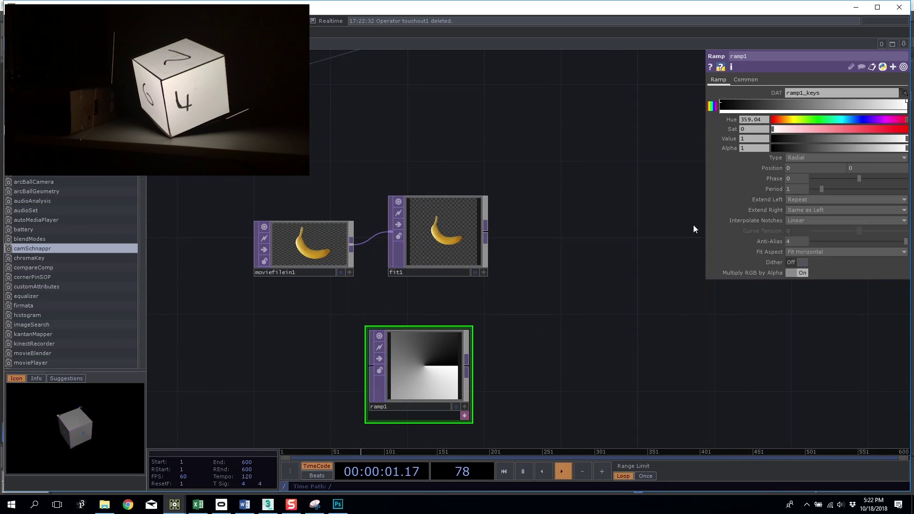
{"action": "left_click_drag", "start_coordinate": [858, 179], "coordinate": [856, 179]}
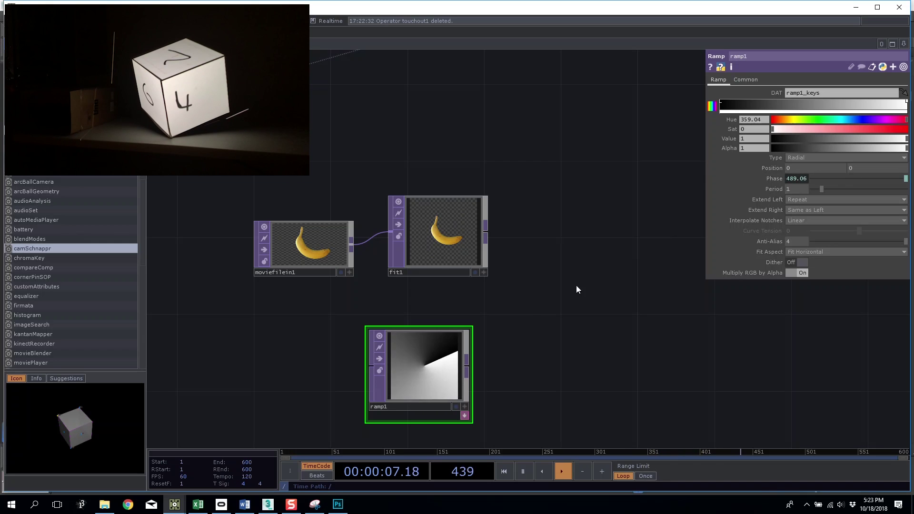
Step: Add a Composite TOP that combines fit1 and ramp1, and set its operation to Atop
{"action": "key", "text": "Tab"}
{"action": "type", "text": "c"}
{"action": "left_click", "coordinate": [402, 305]}
{"action": "left_click", "coordinate": [523, 249]}
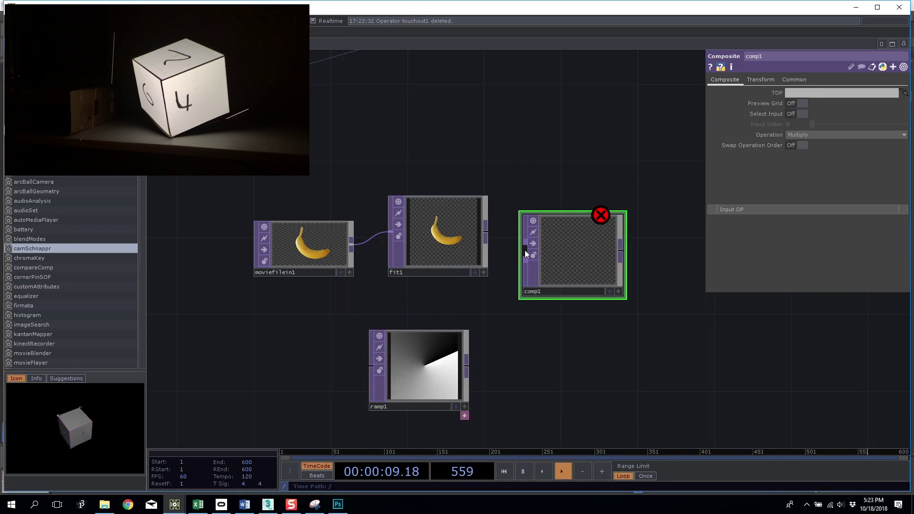
{"action": "left_click_drag", "start_coordinate": [467, 367], "coordinate": [527, 251]}
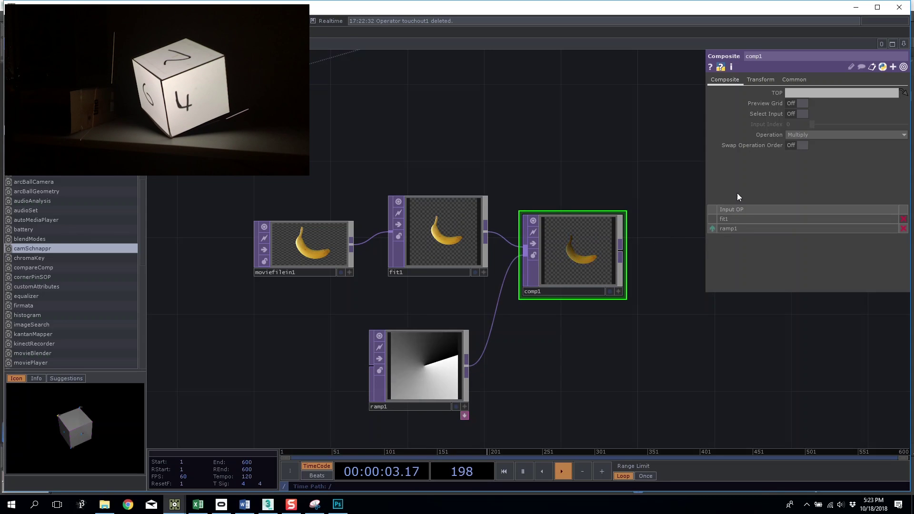
{"action": "left_click", "coordinate": [816, 134]}
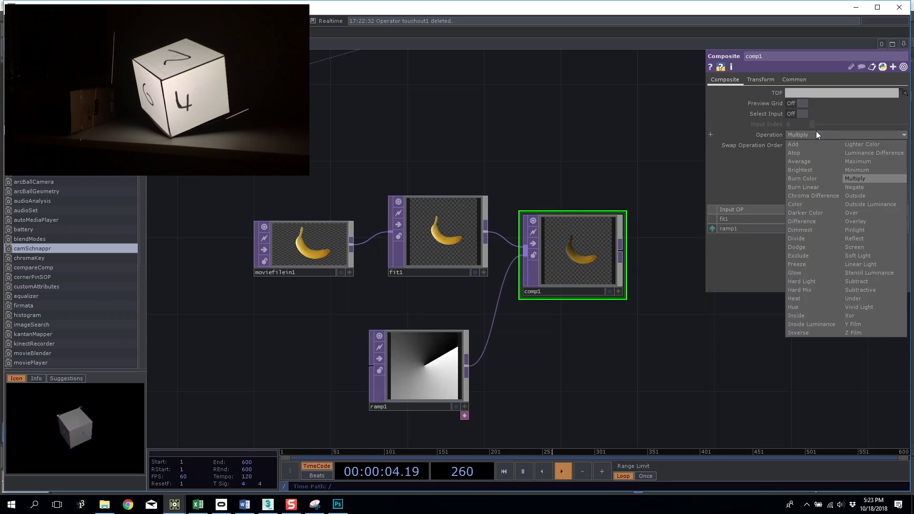
{"action": "left_click", "coordinate": [805, 153]}
Step: Add a second Composite TOP above comp1
{"action": "left_click_drag", "start_coordinate": [622, 157], "coordinate": [606, 265]}
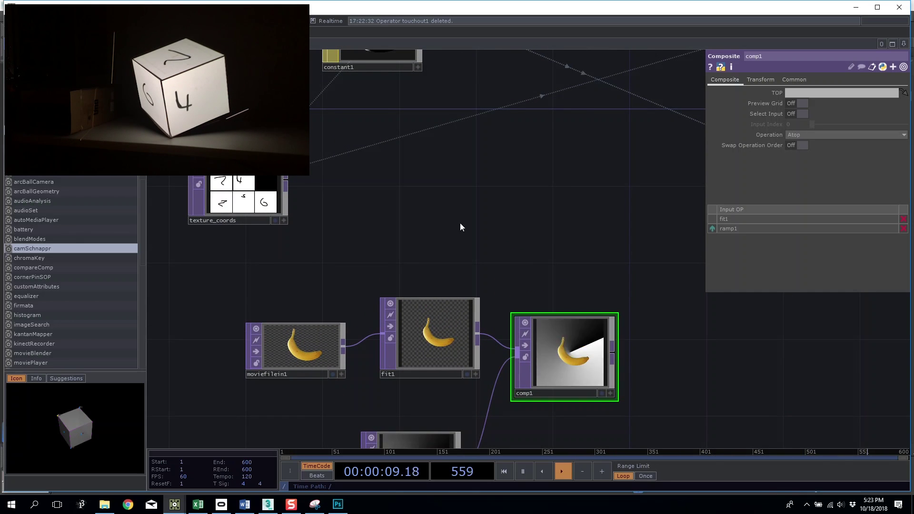
{"action": "key", "text": "Tab"}
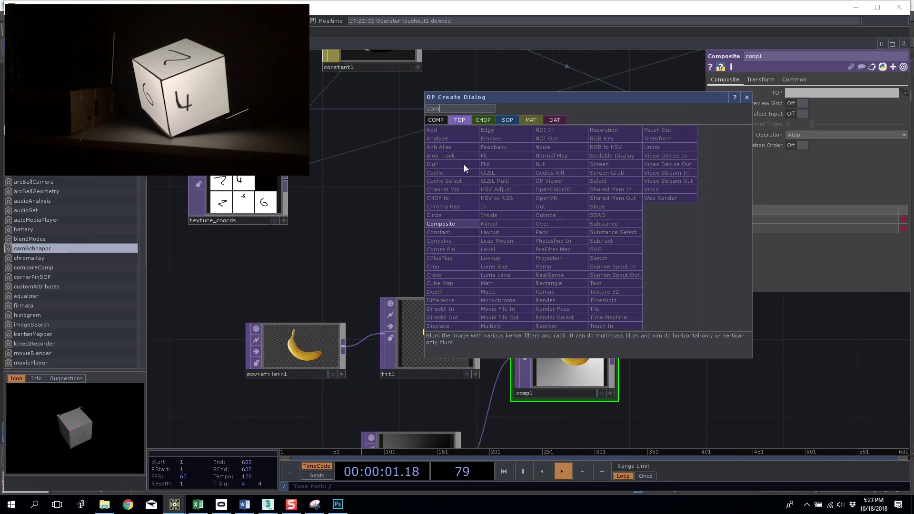
{"action": "left_click", "coordinate": [445, 231]}
{"action": "left_click", "coordinate": [594, 247]}
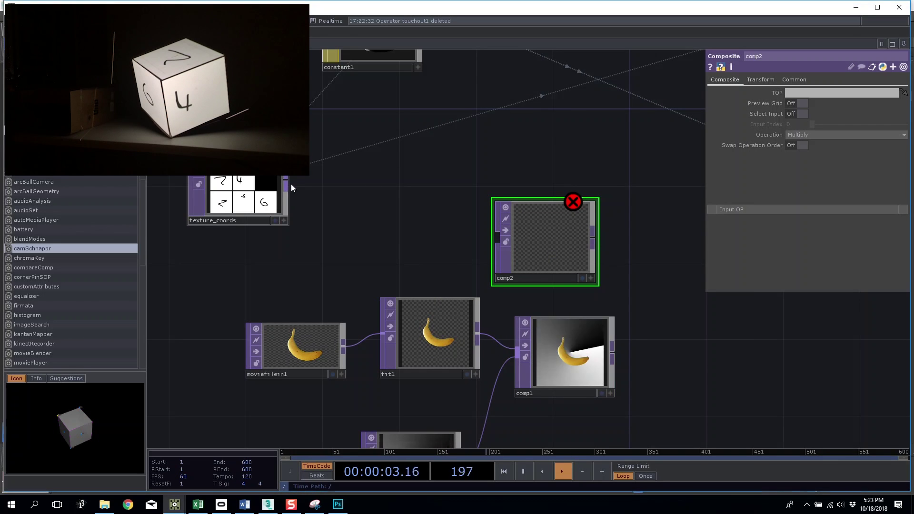
Step: Add a Null TOP fed by texture_coords and make it constant1's texture source in place of texture_coords
{"action": "key", "text": "Tab"}
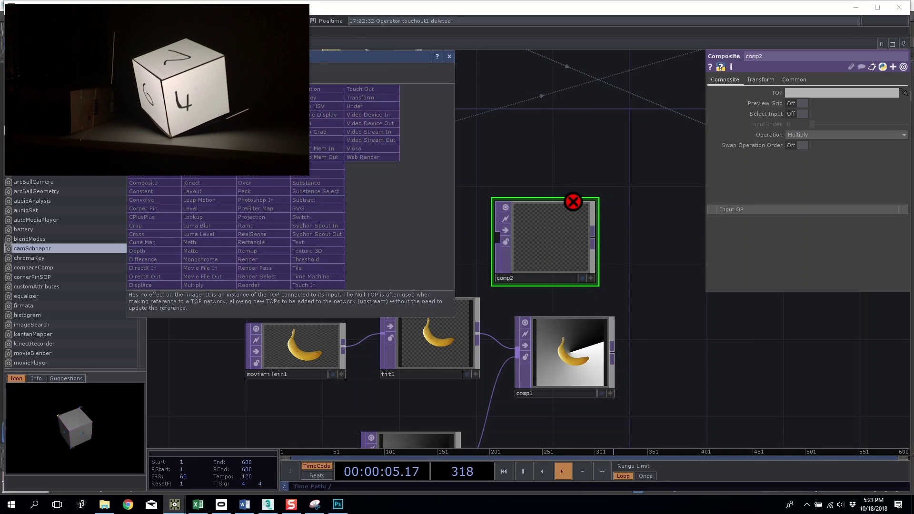
{"action": "left_click", "coordinate": [257, 132]}
{"action": "left_click", "coordinate": [460, 179]}
{"action": "left_click_drag", "start_coordinate": [460, 178], "coordinate": [383, 100]}
{"action": "middle_click_drag", "start_coordinate": [425, 112], "coordinate": [425, 172]}
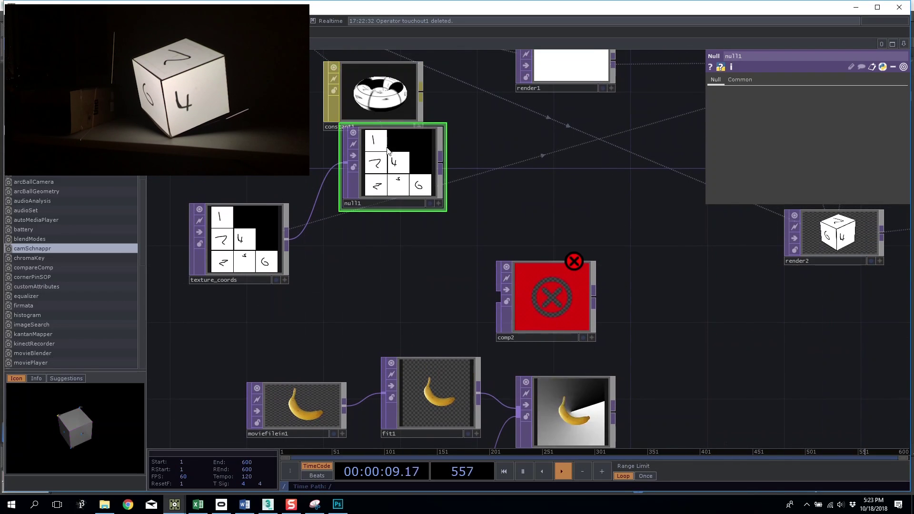
{"action": "left_click_drag", "start_coordinate": [426, 172], "coordinate": [560, 248]}
Step: Connect texture_coords and comp1 to comp2 as inputs, and position comp2 above and beyond comp1
{"action": "left_click_drag", "start_coordinate": [555, 331], "coordinate": [575, 351]}
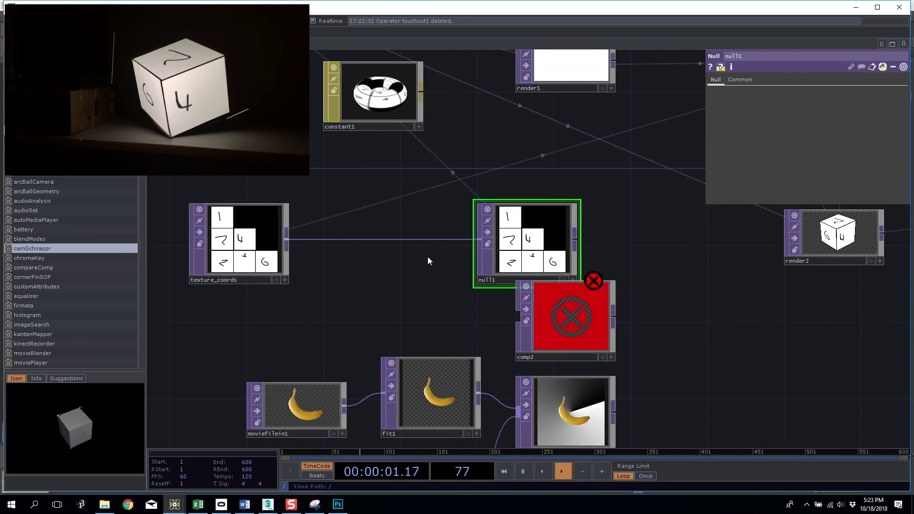
{"action": "left_click_drag", "start_coordinate": [287, 239], "coordinate": [534, 317]}
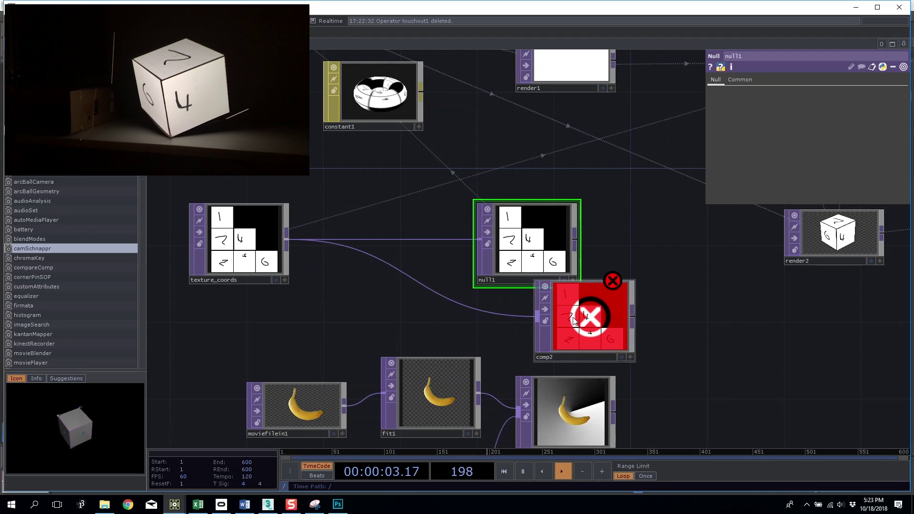
{"action": "middle_click_drag", "start_coordinate": [641, 330], "coordinate": [488, 332]}
{"action": "left_click_drag", "start_coordinate": [481, 328], "coordinate": [405, 238]}
{"action": "left_click_drag", "start_coordinate": [454, 252], "coordinate": [550, 271]}
Step: Set comp2's operation to Atop and reorder its inputs so that comp1 comes before texture_coords
{"action": "left_click", "coordinate": [795, 135]}
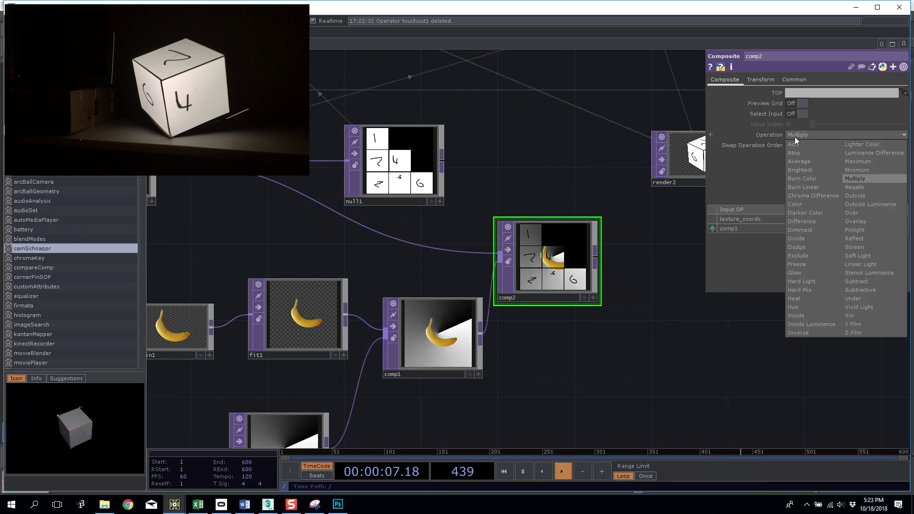
{"action": "left_click", "coordinate": [801, 149]}
{"action": "left_click", "coordinate": [794, 136]}
{"action": "left_click", "coordinate": [798, 149]}
{"action": "left_click", "coordinate": [764, 81]}
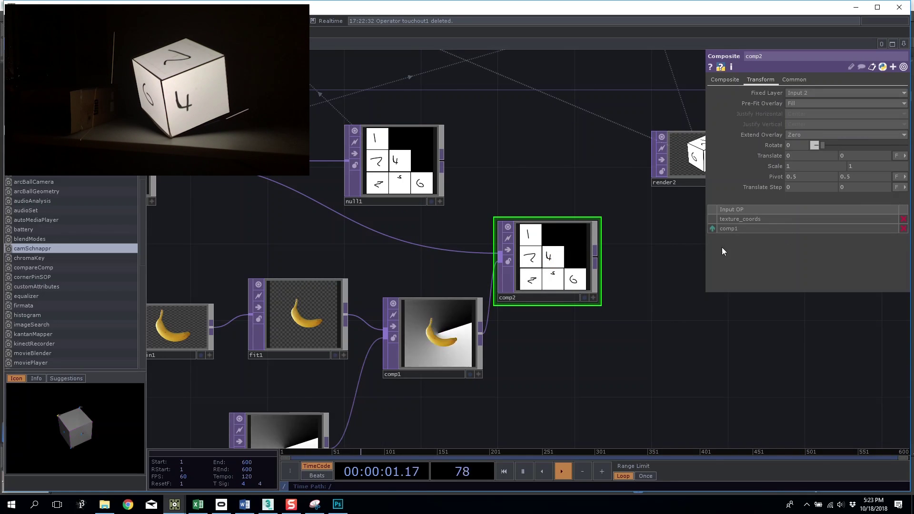
{"action": "left_click", "coordinate": [713, 229]}
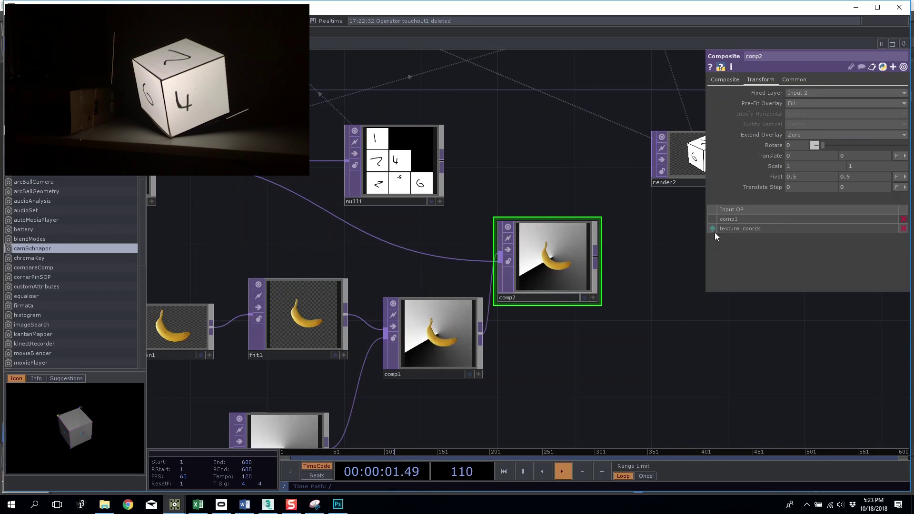
Step: Scale comp2's overlay to 0.3 in both directions so the banana image sits inside the face 4 square
{"action": "left_click", "coordinate": [794, 93]}
{"action": "left_click", "coordinate": [794, 103]}
{"action": "left_click", "coordinate": [798, 79]}
{"action": "left_click", "coordinate": [762, 79]}
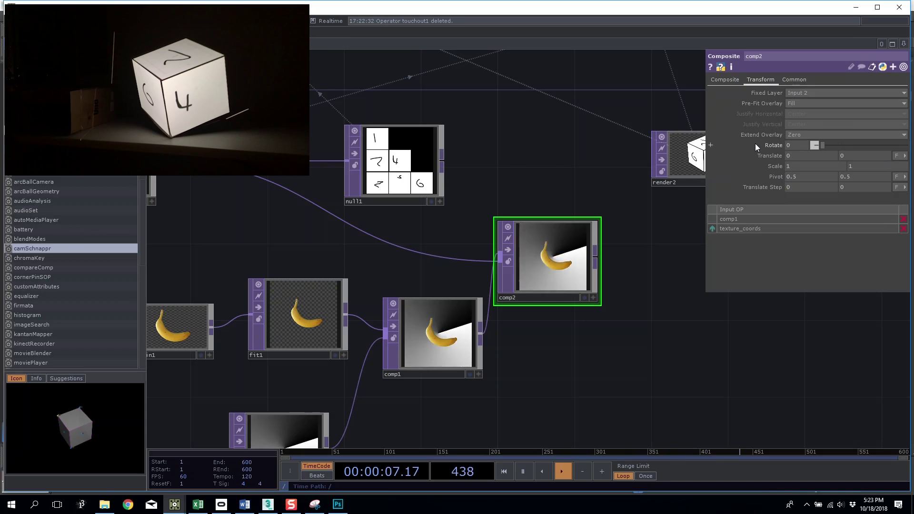
{"action": "middle_click_drag", "start_coordinate": [755, 144], "coordinate": [735, 172]}
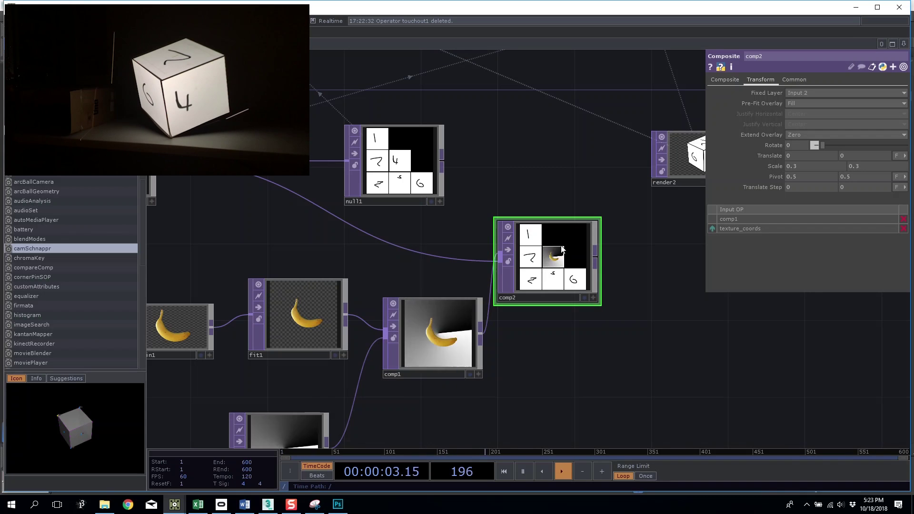
{"action": "scroll", "coordinate": [563, 249], "scroll_direction": "up", "scroll_amount": 5}
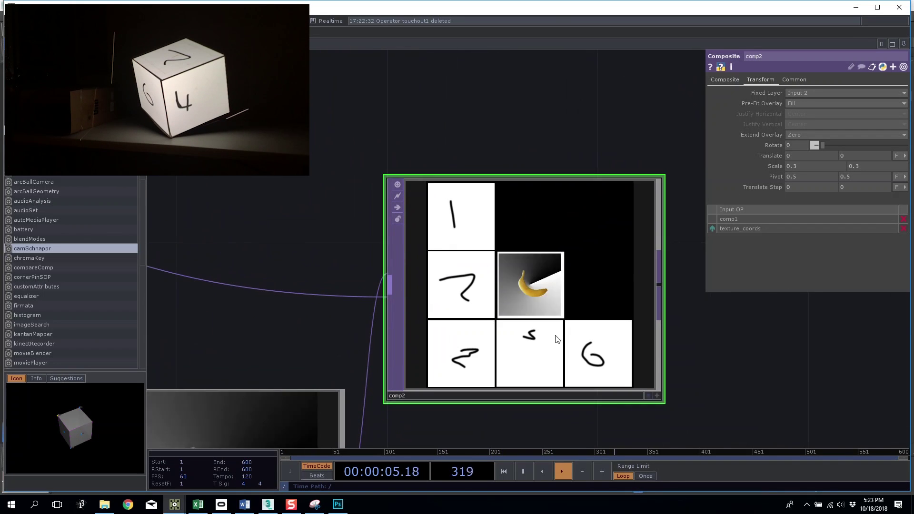
Step: Fit comp2's overlay to the edges of the face 4 square with scale 0.323 by 0.33 and X translation 0.003
{"action": "left_click", "coordinate": [713, 229]}
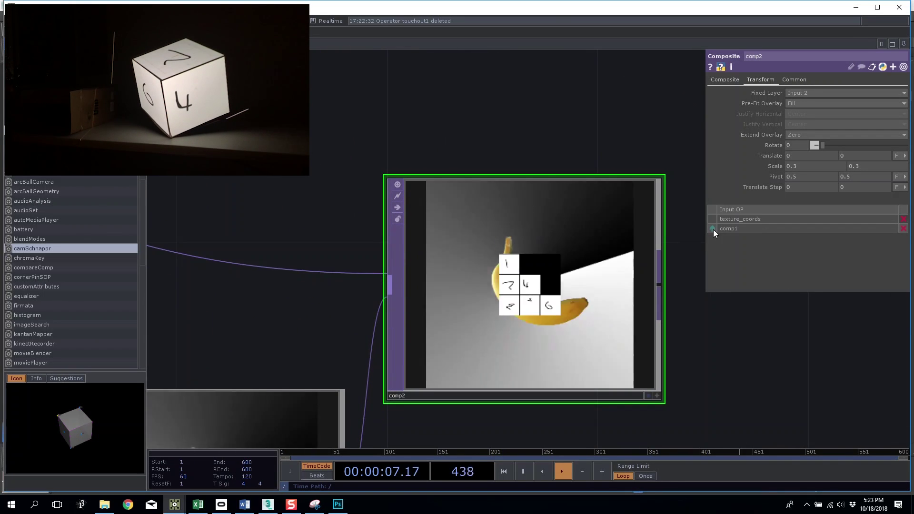
{"action": "left_click", "coordinate": [713, 229]}
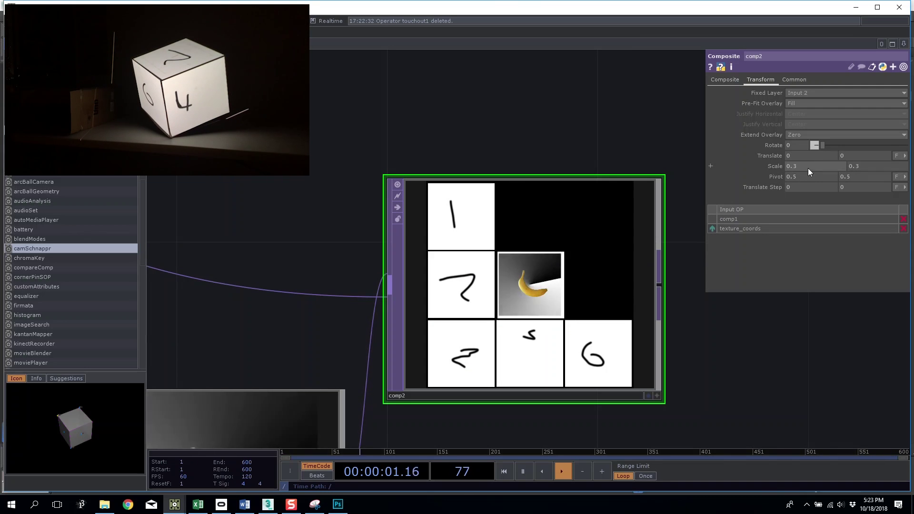
{"action": "middle_click_drag", "start_coordinate": [808, 166], "coordinate": [833, 159]}
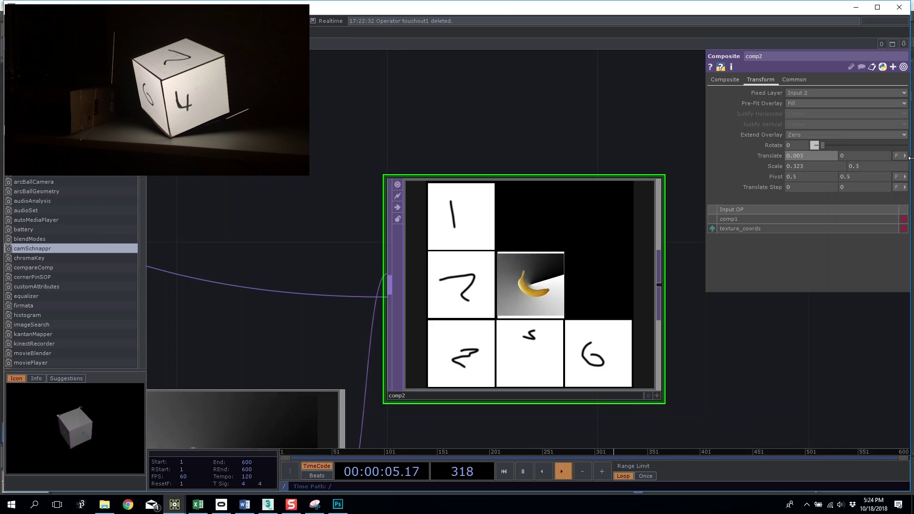
{"action": "middle_click_drag", "start_coordinate": [878, 166], "coordinate": [878, 156]}
Step: Feed null1 from comp2 in place of texture_coords, and select render2 to check the textured cube
{"action": "scroll", "coordinate": [571, 258], "scroll_direction": "down", "scroll_amount": 5}
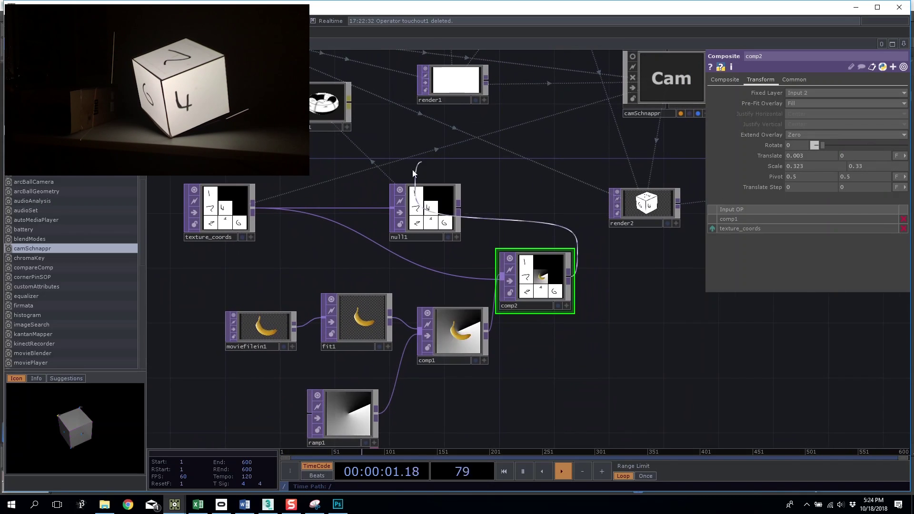
{"action": "left_click", "coordinate": [398, 206]}
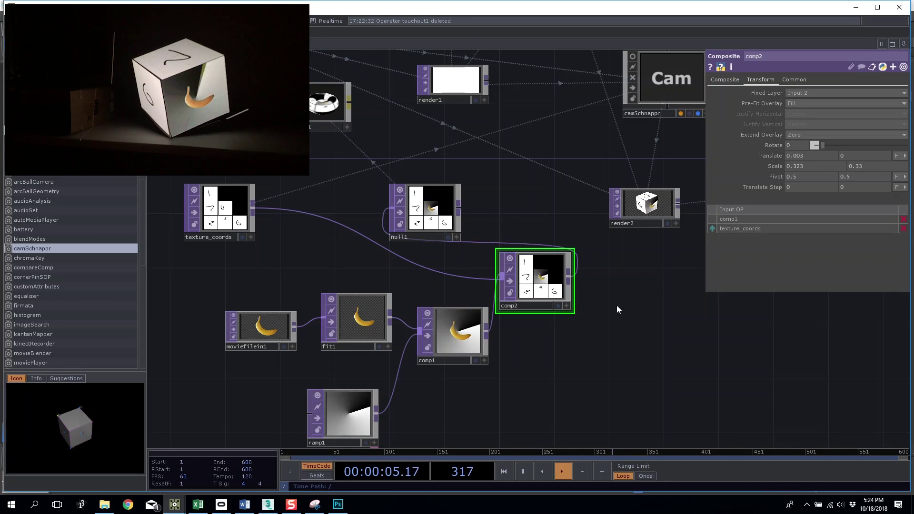
{"action": "left_click_drag", "start_coordinate": [619, 315], "coordinate": [484, 247]}
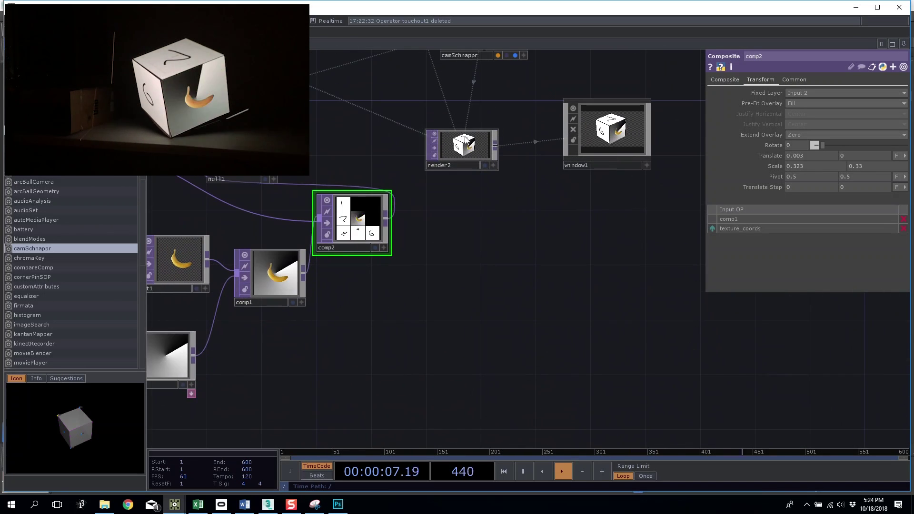
{"action": "left_click", "coordinate": [466, 141]}
{"action": "left_click_drag", "start_coordinate": [411, 256], "coordinate": [521, 265]}
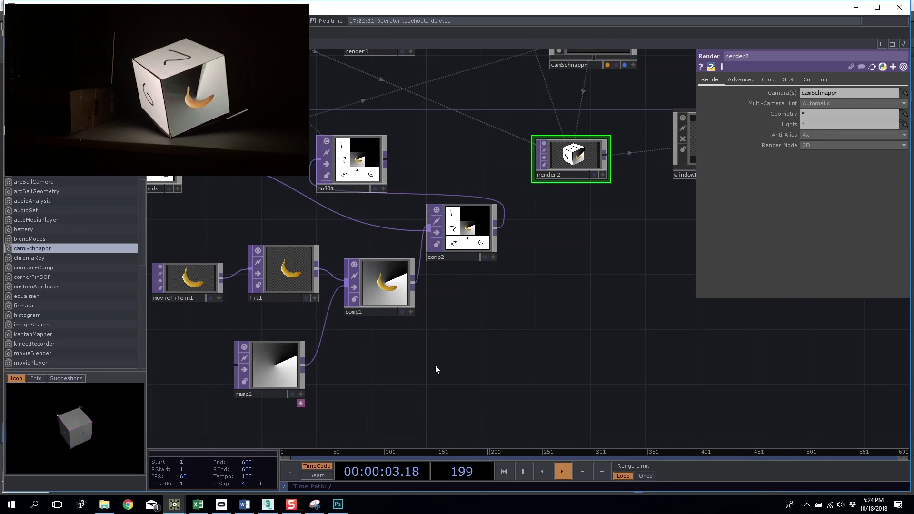
{"action": "scroll", "coordinate": [442, 362], "scroll_direction": "down", "scroll_amount": 5}
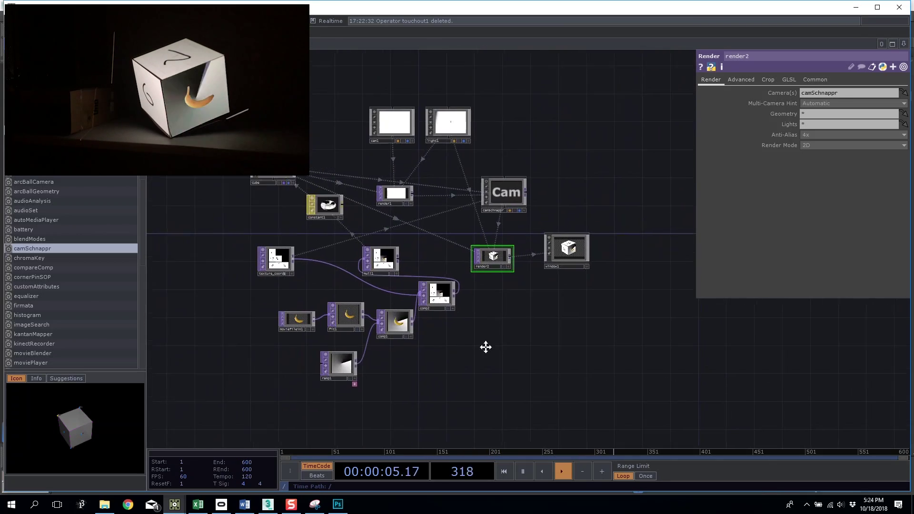
{"action": "scroll", "coordinate": [485, 351], "scroll_direction": "up", "scroll_amount": 5}
{"action": "scroll", "coordinate": [482, 331], "scroll_direction": "down", "scroll_amount": 5}
{"action": "scroll", "coordinate": [506, 333], "scroll_direction": "up", "scroll_amount": 2}
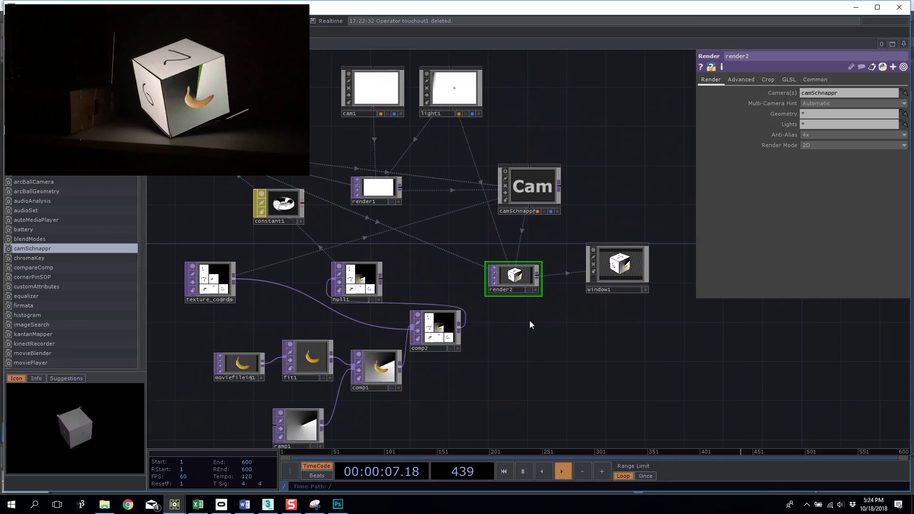